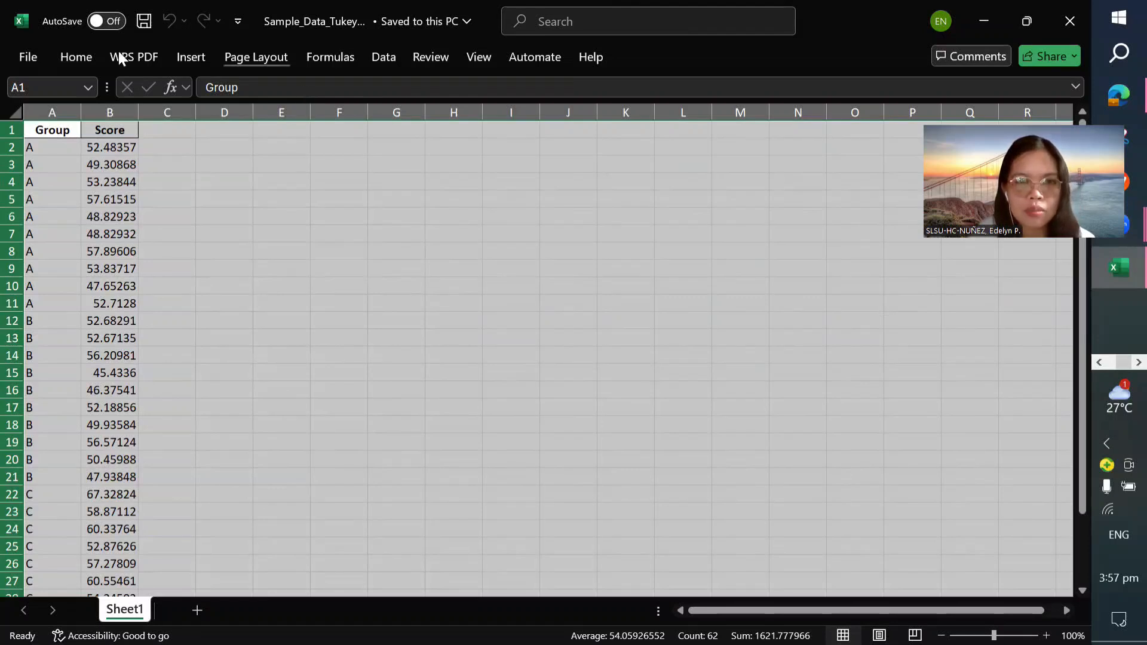
Turn on filtering for the Group and Score header row of the sample data.
{"action": "scroll", "coordinate": [119, 58], "scroll_direction": "down", "scroll_amount": 1}
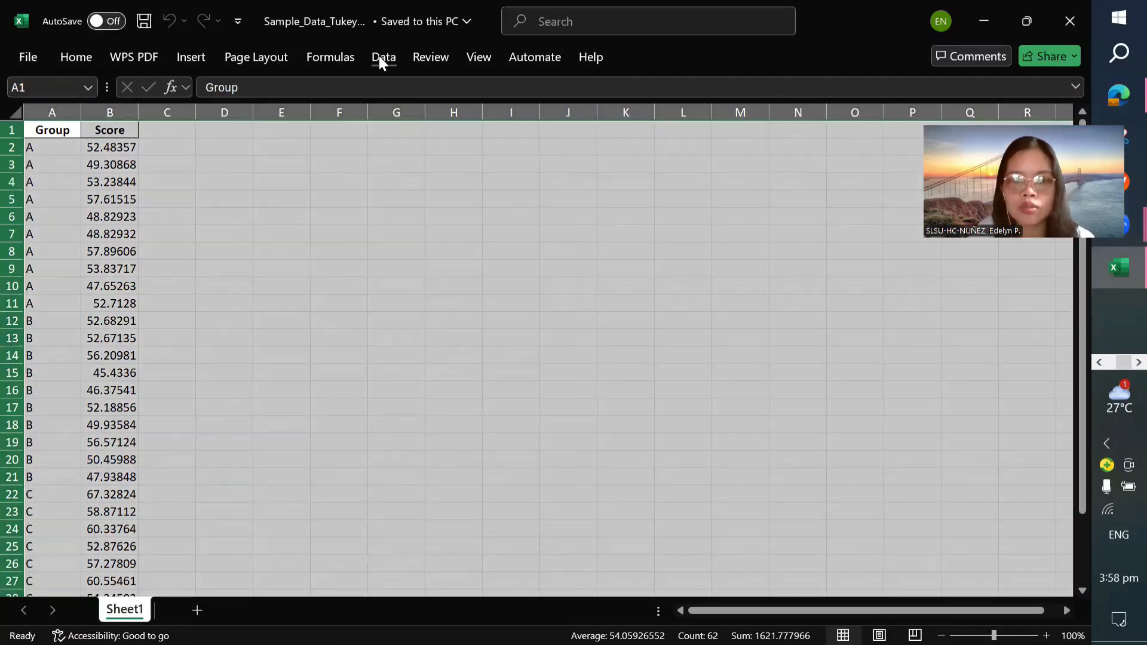
{"action": "left_click", "coordinate": [384, 56]}
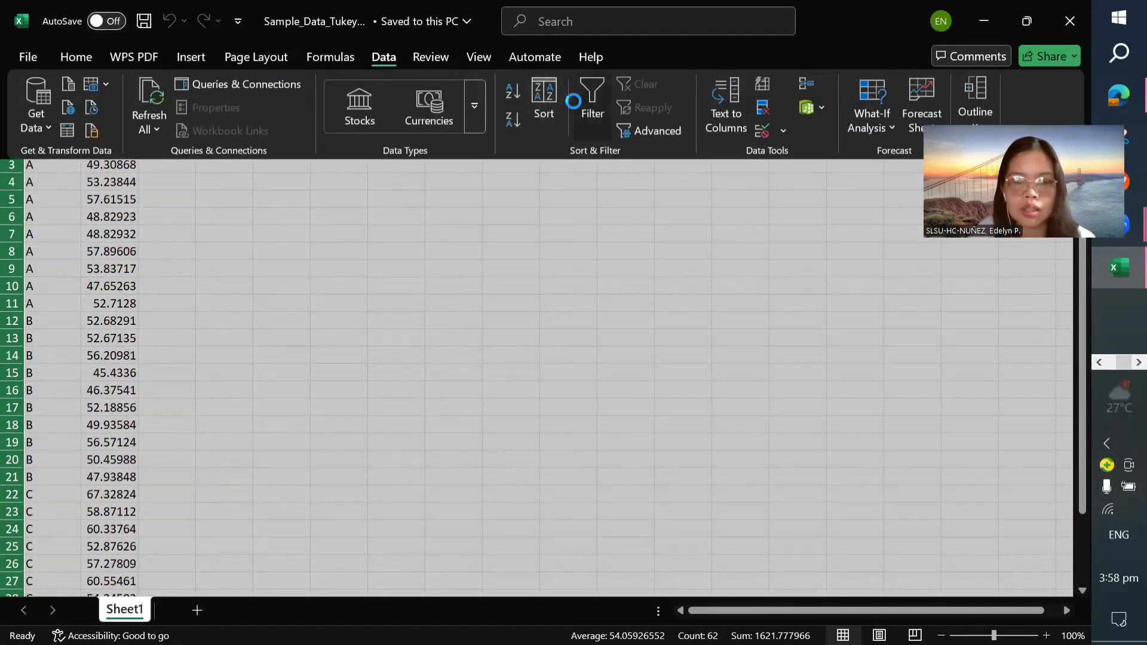
{"action": "left_click", "coordinate": [583, 96]}
Examine the filter values listed for the Group and Score columns without changing the filters.
{"action": "left_click", "coordinate": [73, 130]}
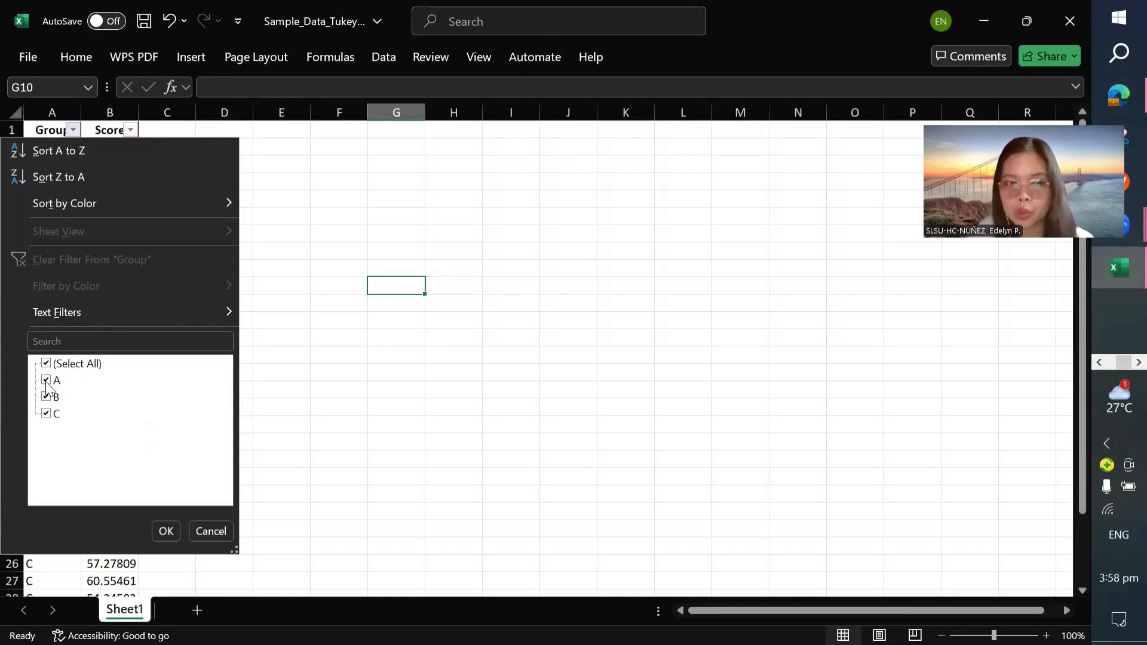
{"action": "left_click", "coordinate": [363, 385]}
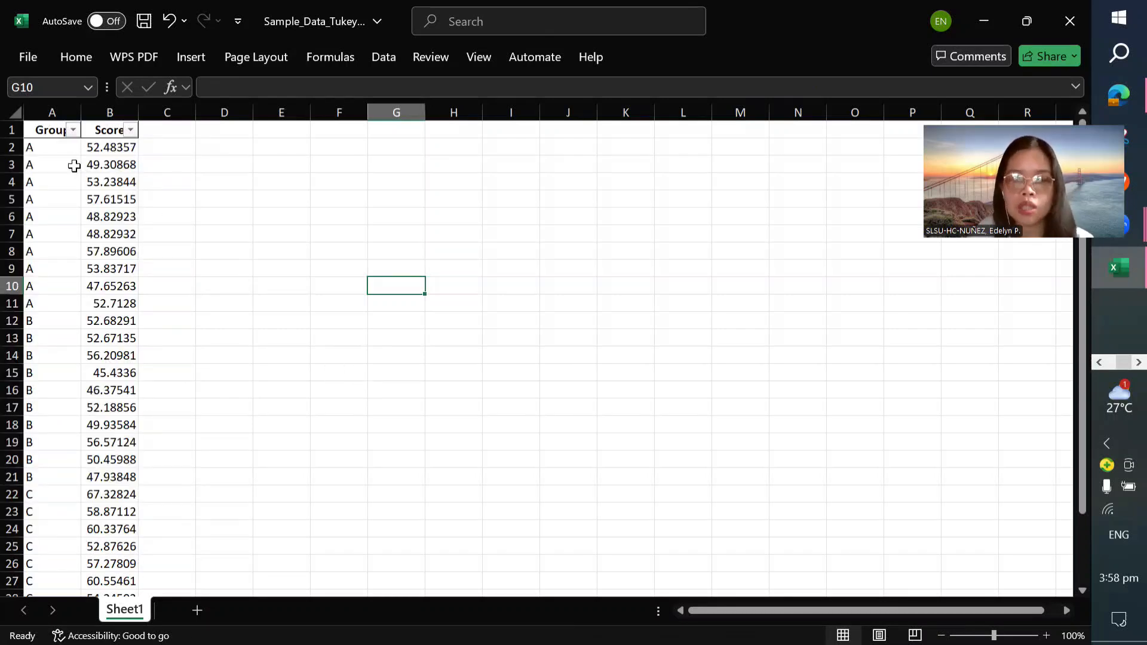
{"action": "left_click", "coordinate": [72, 130]}
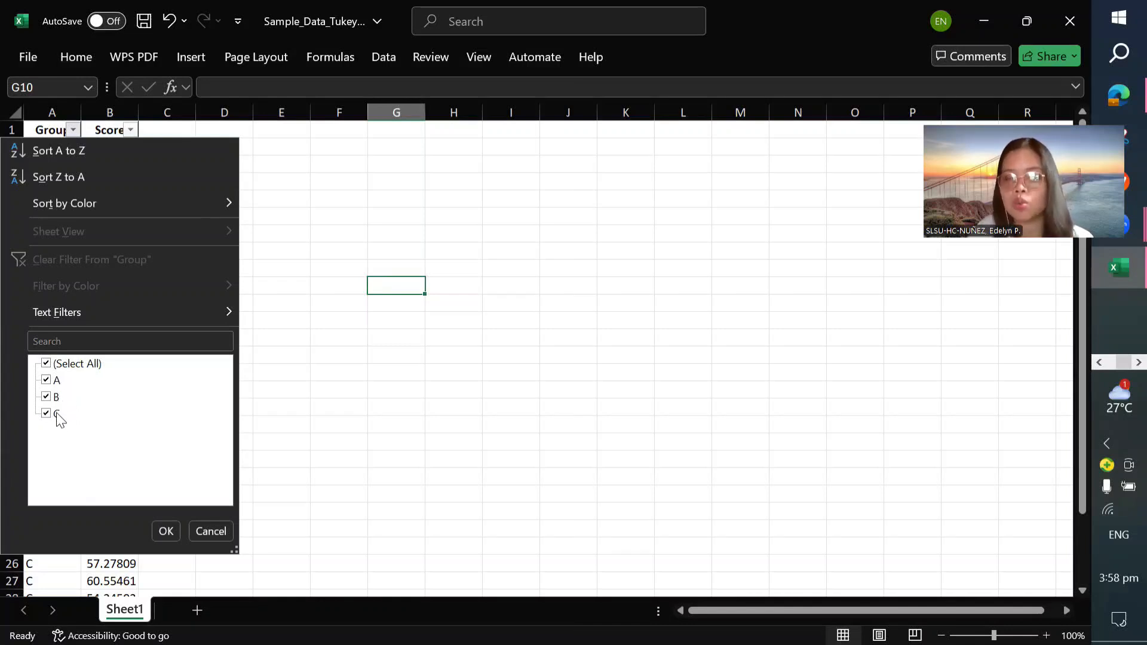
{"action": "left_click", "coordinate": [166, 531]}
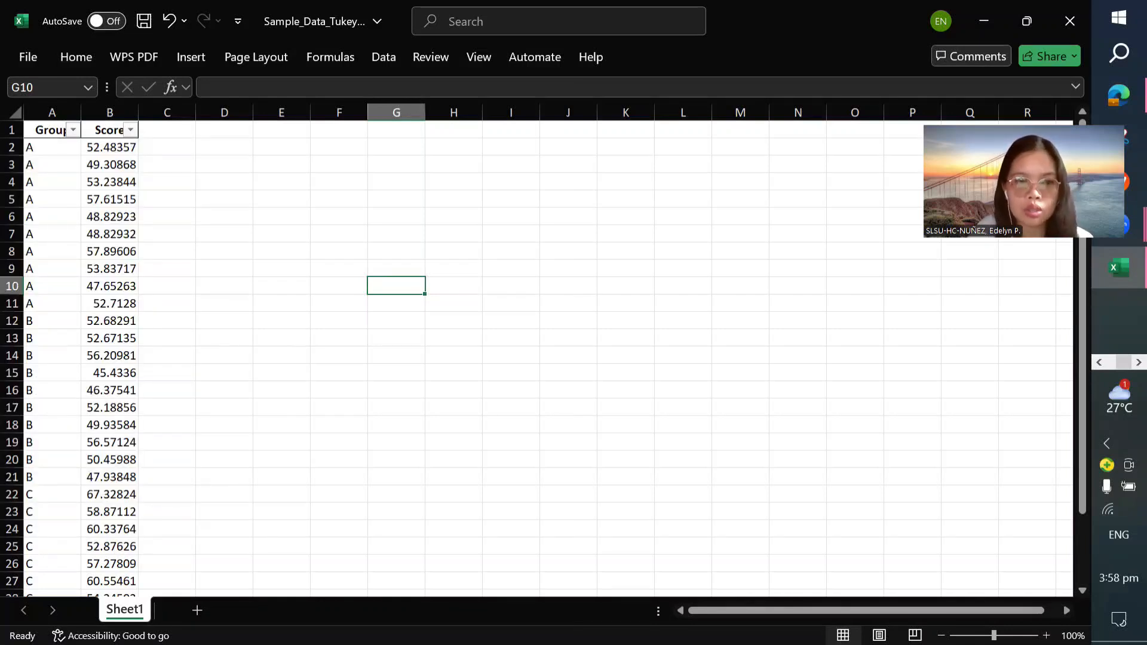
{"action": "left_click", "coordinate": [131, 131]}
{"action": "mouse_move", "coordinate": [193, 214]}
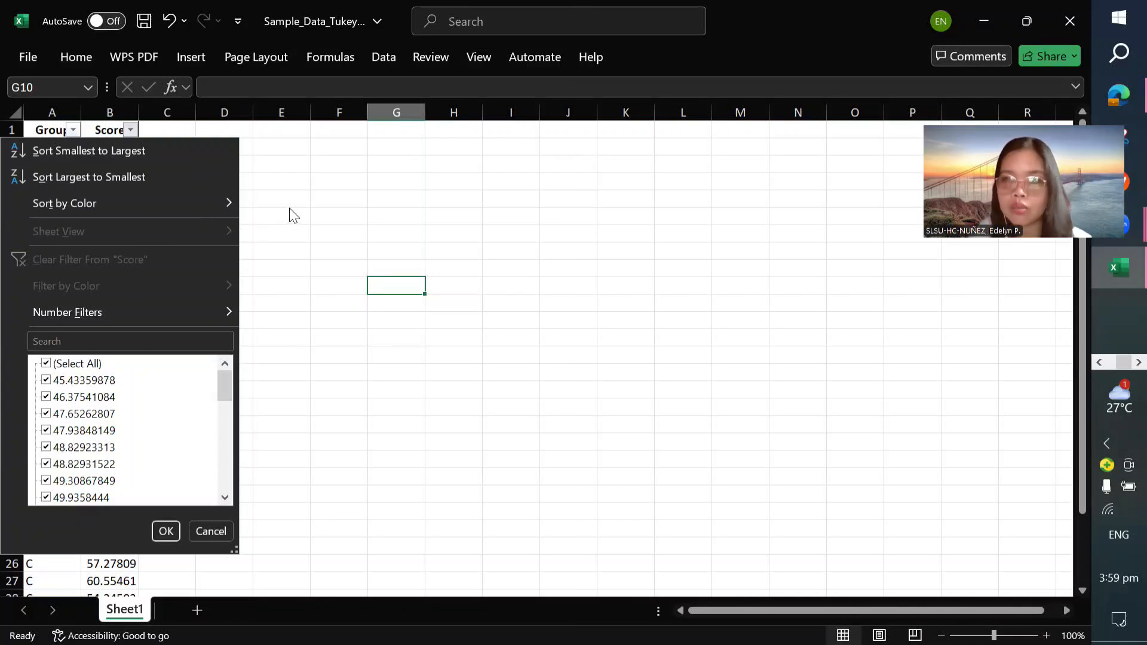
{"action": "key", "text": "Return"}
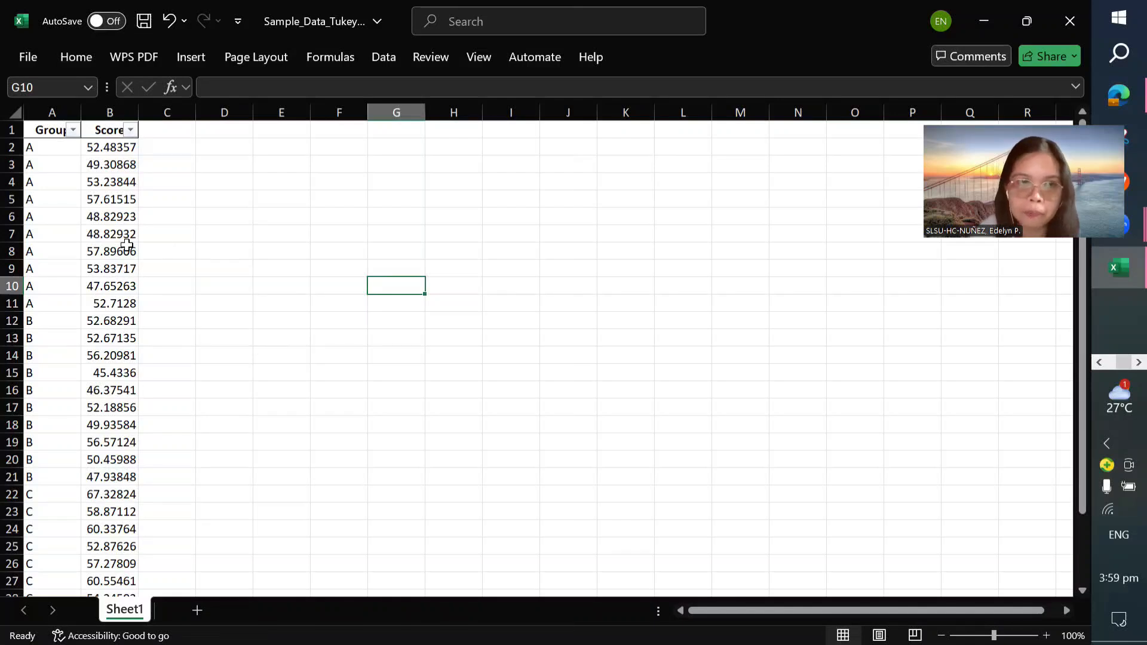
{"action": "left_click", "coordinate": [72, 130]}
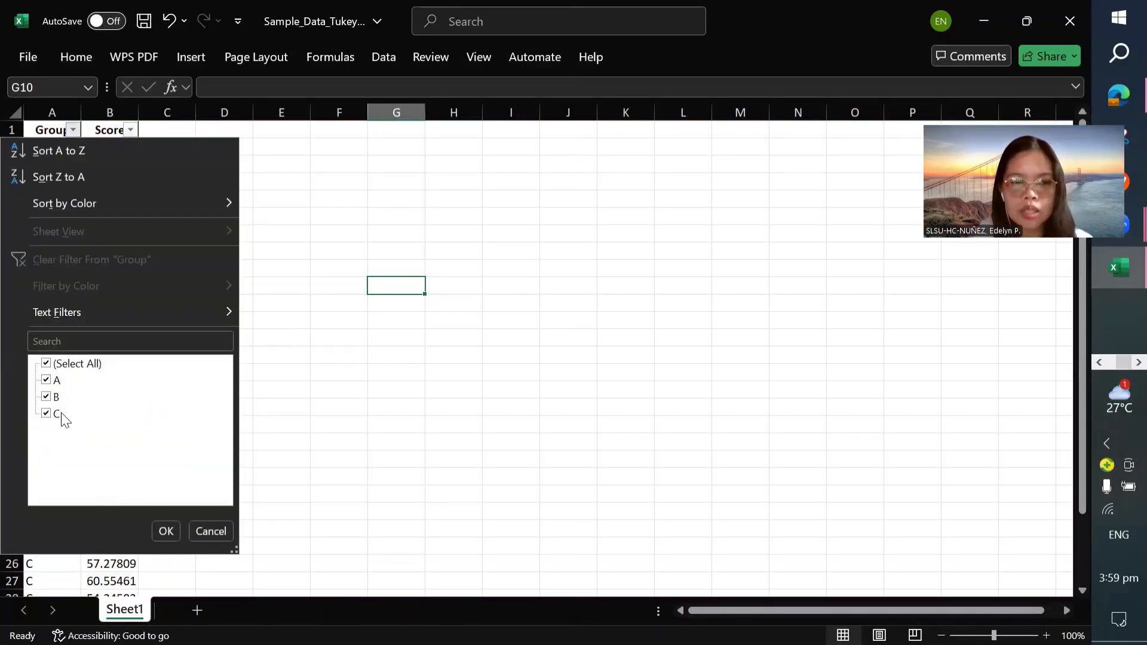
{"action": "left_click", "coordinate": [319, 408]}
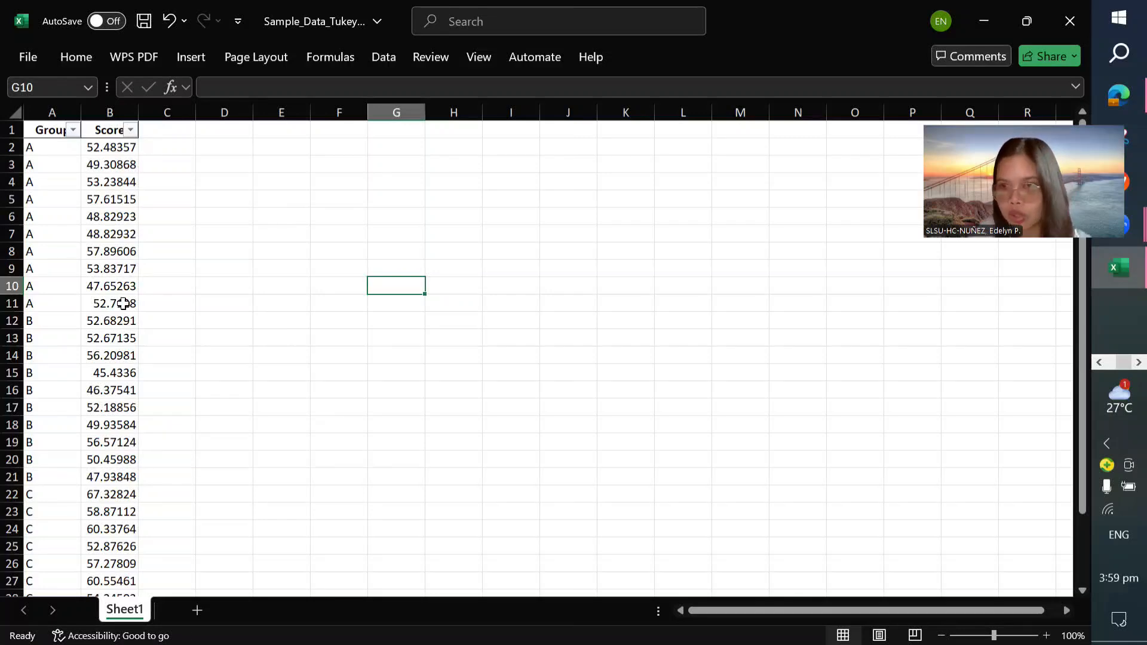
Review the data rows for groups A, B and C, and check the workbook's file name and location.
{"action": "scroll", "coordinate": [110, 301], "scroll_direction": "down", "scroll_amount": 4}
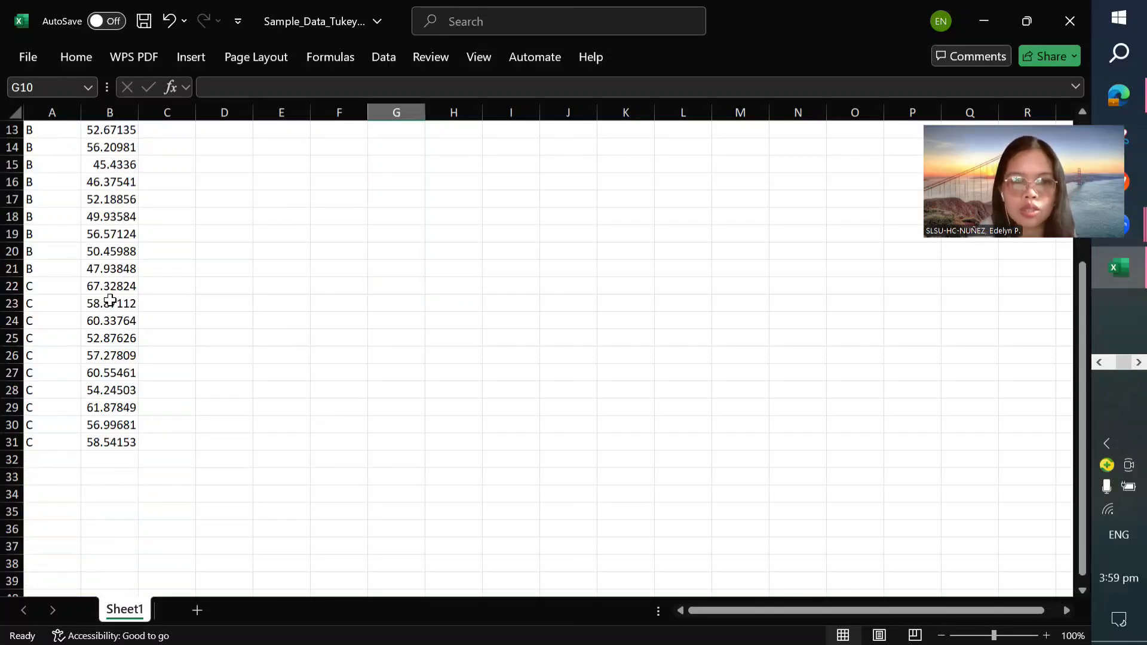
{"action": "scroll", "coordinate": [110, 300], "scroll_direction": "up", "scroll_amount": 3}
{"action": "scroll", "coordinate": [110, 300], "scroll_direction": "down", "scroll_amount": 3}
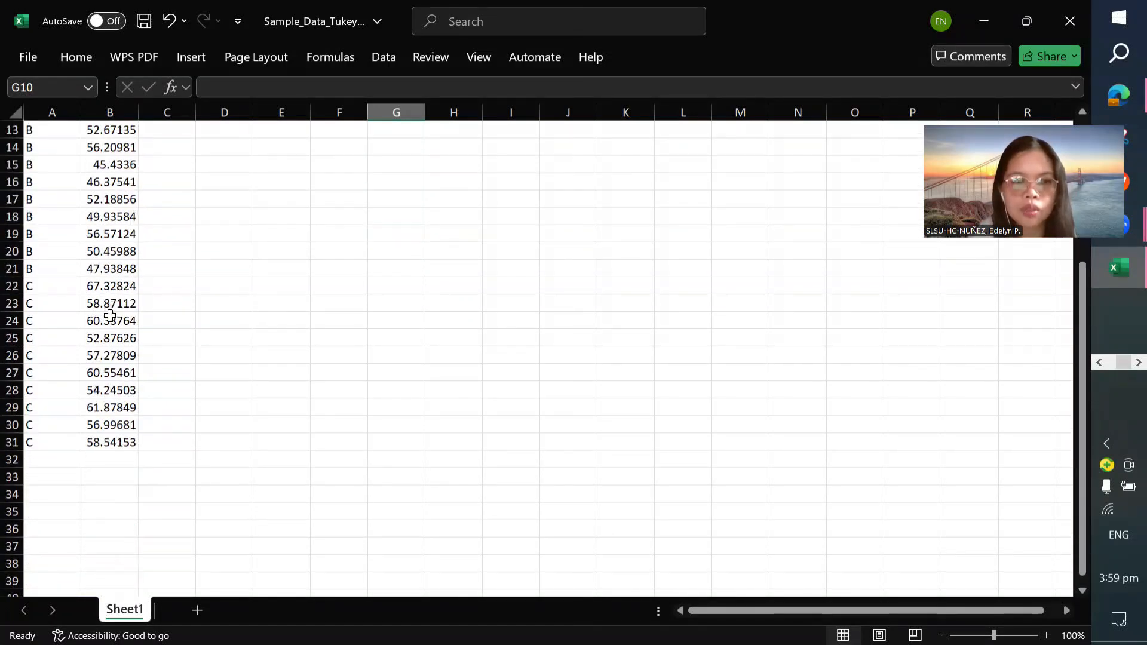
{"action": "scroll", "coordinate": [110, 315], "scroll_direction": "up", "scroll_amount": 1}
{"action": "scroll", "coordinate": [110, 315], "scroll_direction": "up", "scroll_amount": 3}
{"action": "left_click", "coordinate": [169, 186]}
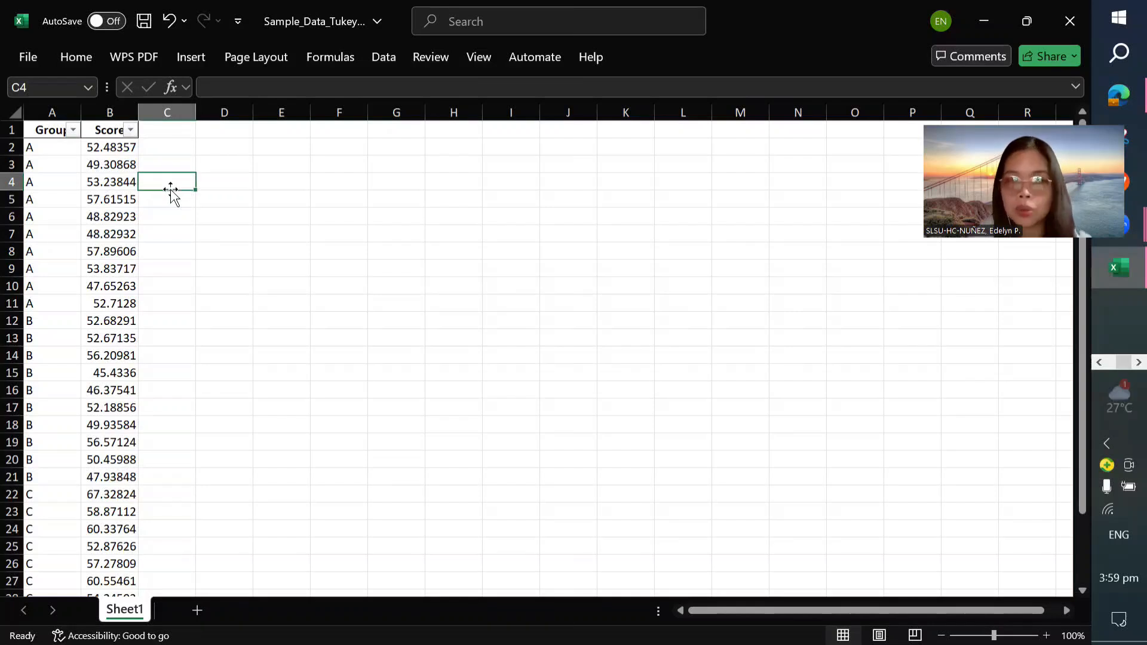
{"action": "left_click", "coordinate": [226, 167]}
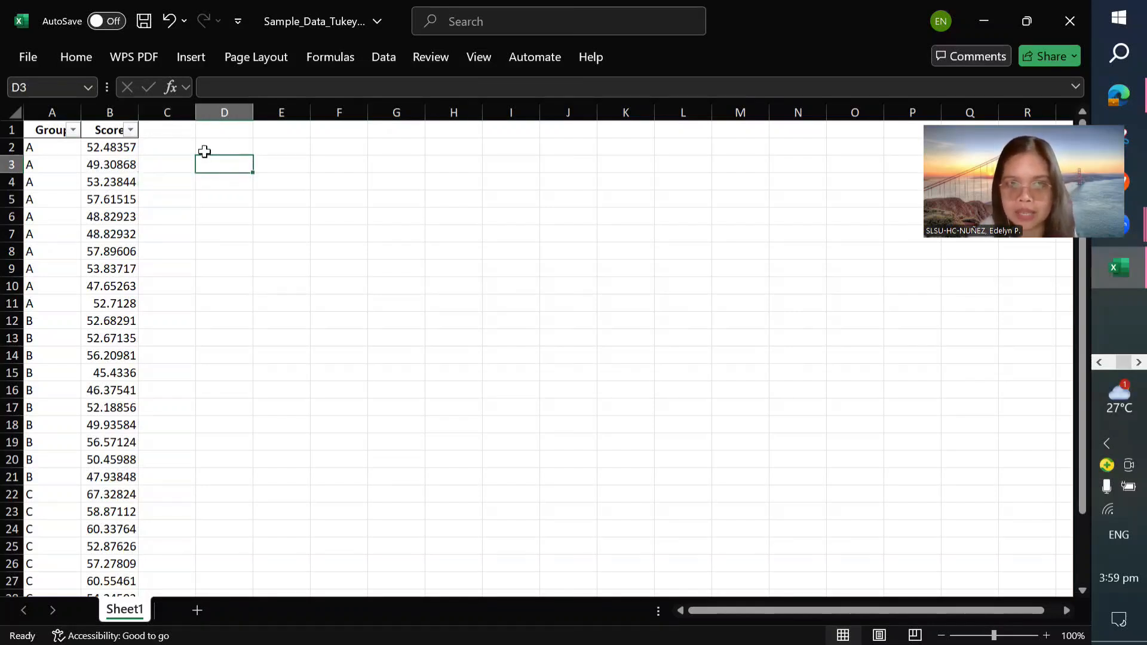
{"action": "left_click", "coordinate": [375, 24]}
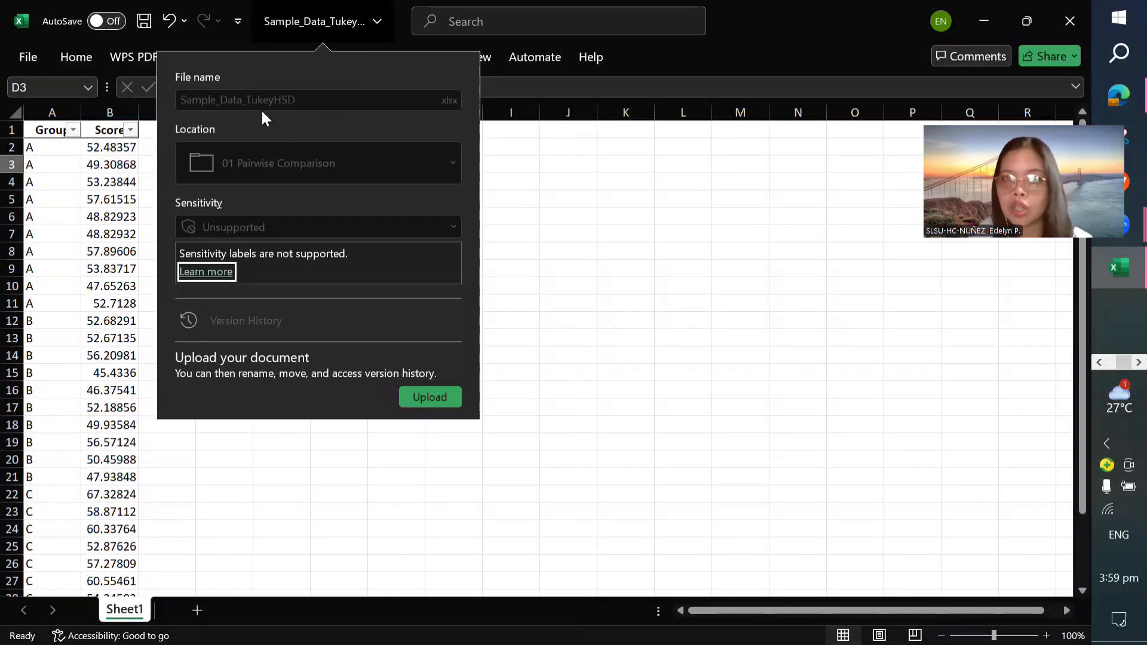
{"action": "left_click", "coordinate": [610, 289]}
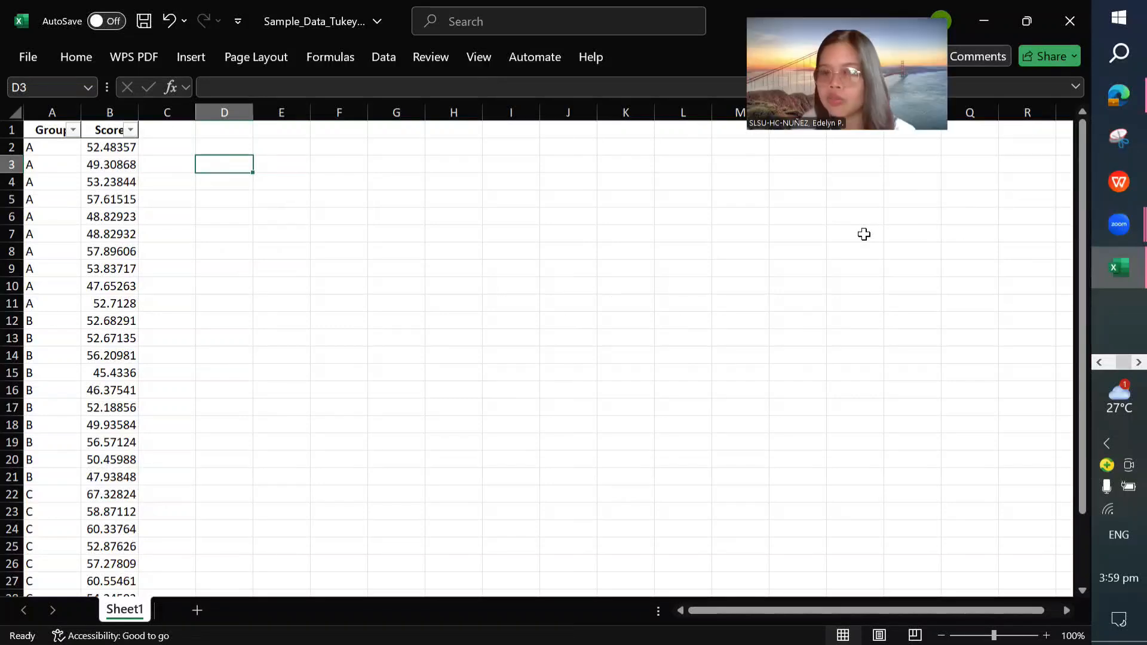
Search the computer for jamovi and launch jamovi 2.6.44.
{"action": "left_click", "coordinate": [1119, 52]}
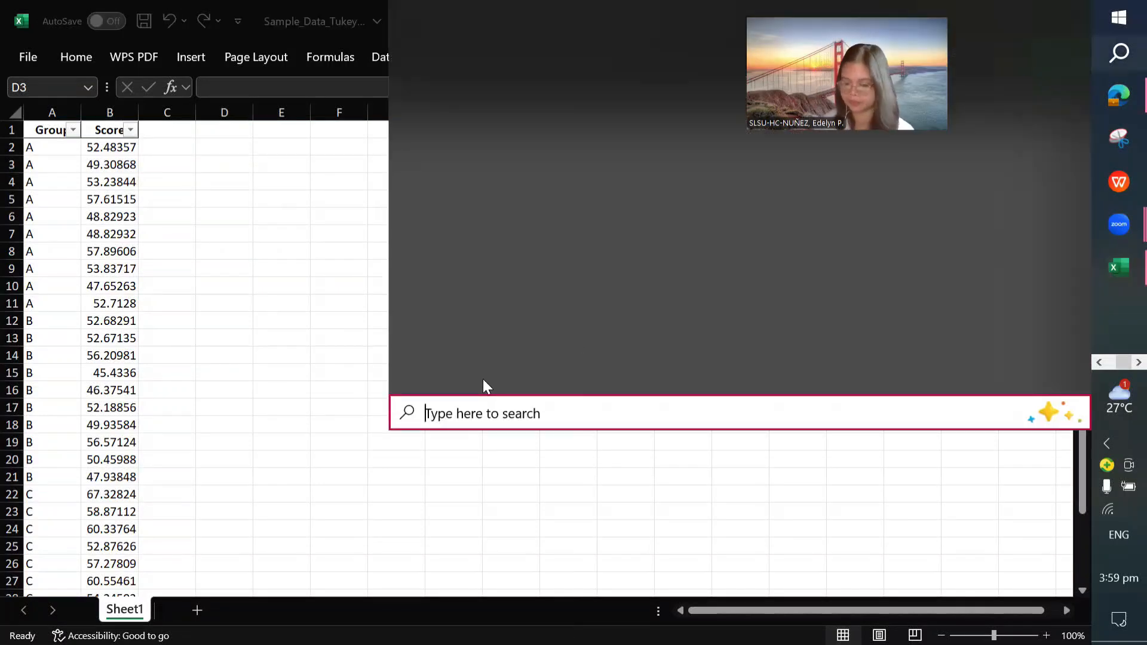
{"action": "type", "text": "jamovi"}
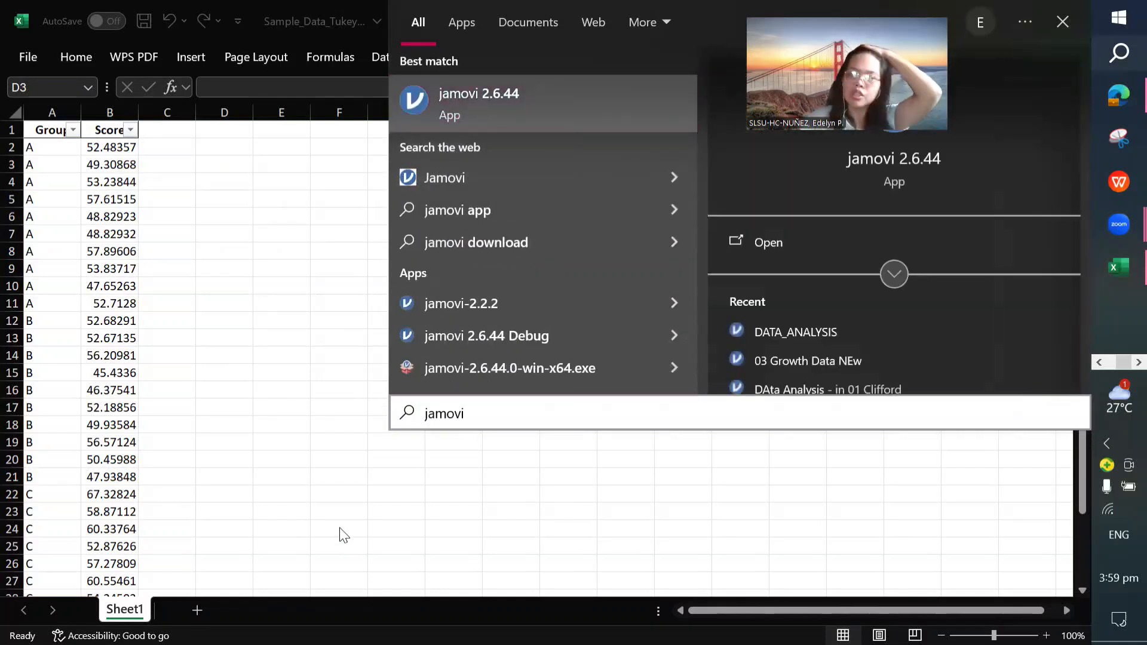
{"action": "key", "text": "Return"}
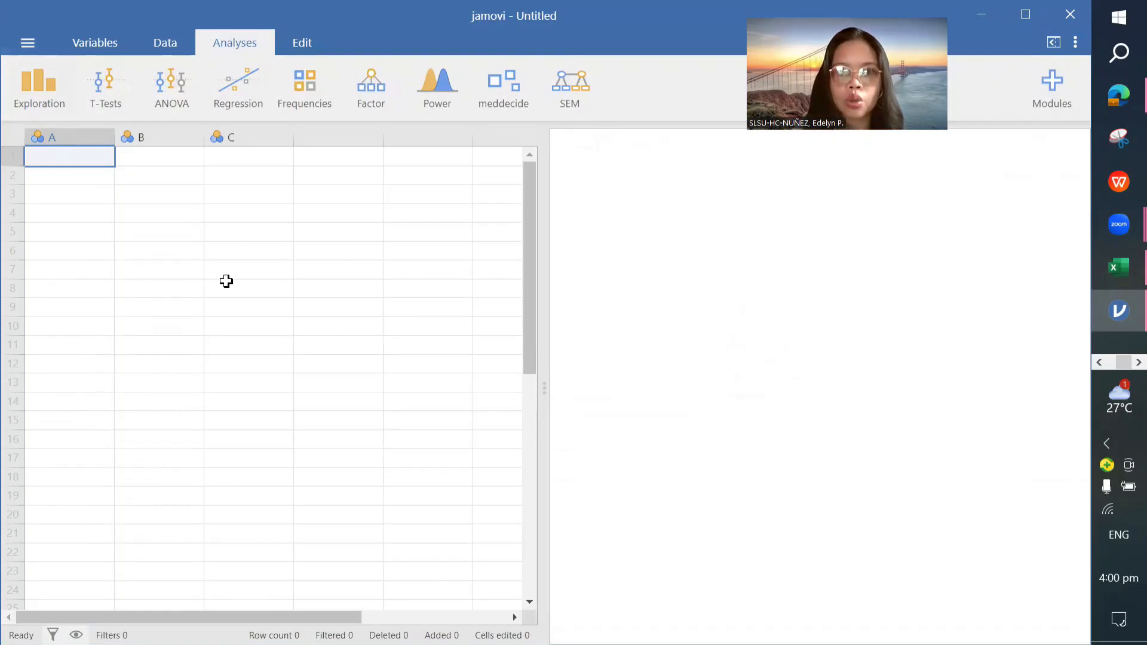
Open the data file Sample_Data_TukeyHSD from the 01 Pairwise Comparison folder on drive D.
{"action": "left_click", "coordinate": [163, 247]}
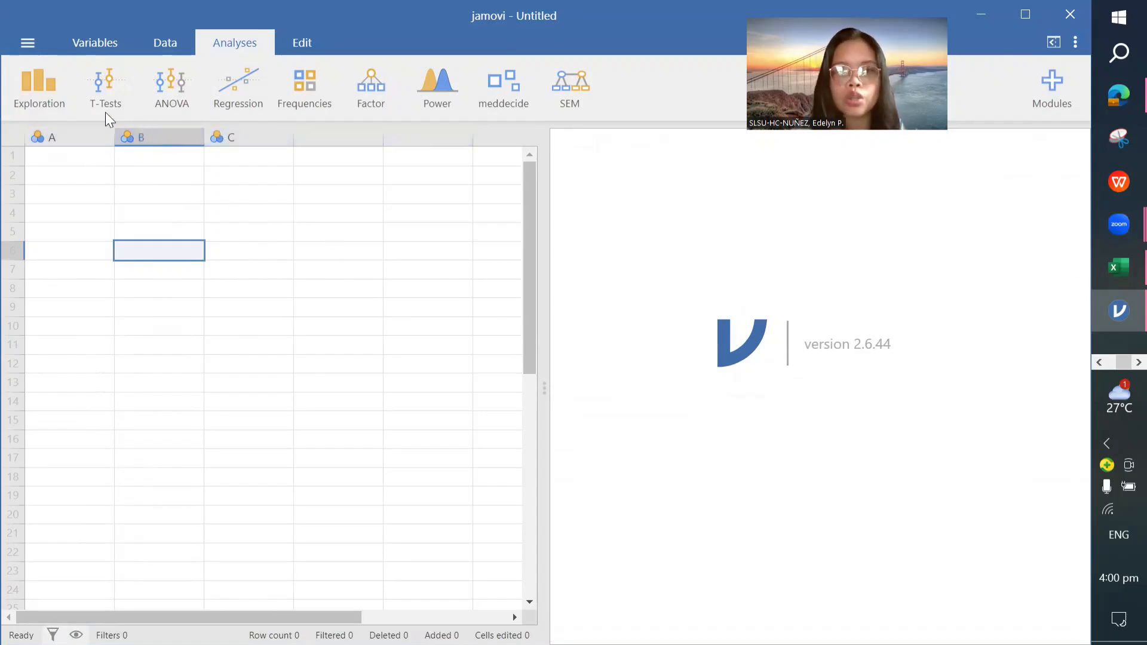
{"action": "left_click", "coordinate": [28, 43]}
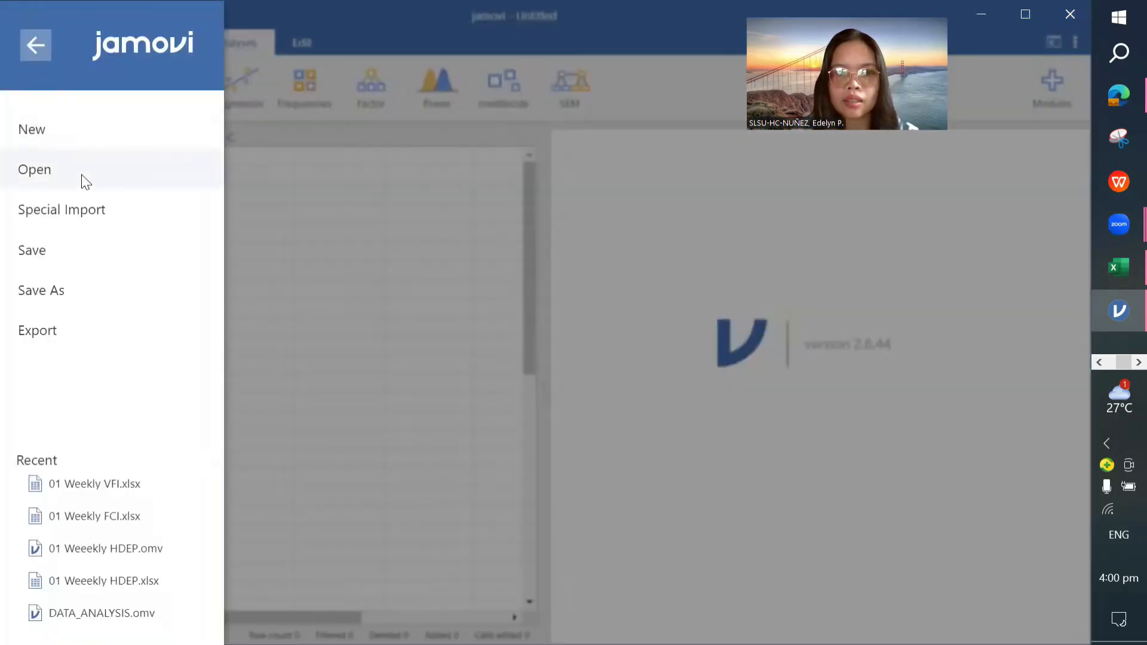
{"action": "left_click", "coordinate": [85, 179]}
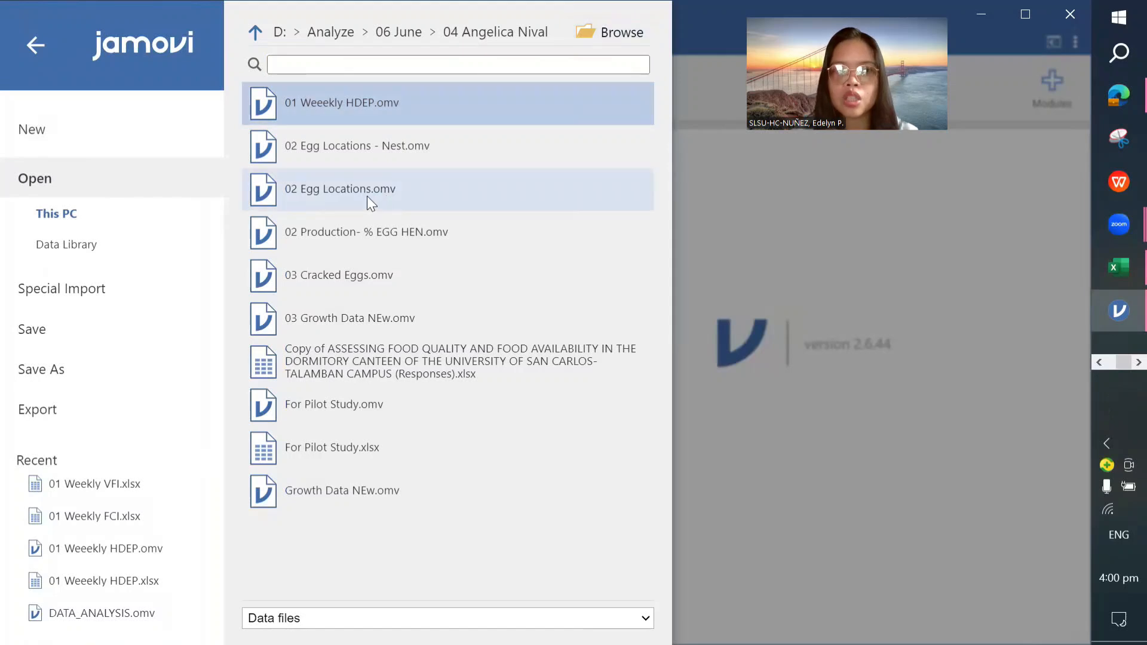
{"action": "left_click", "coordinate": [621, 34]}
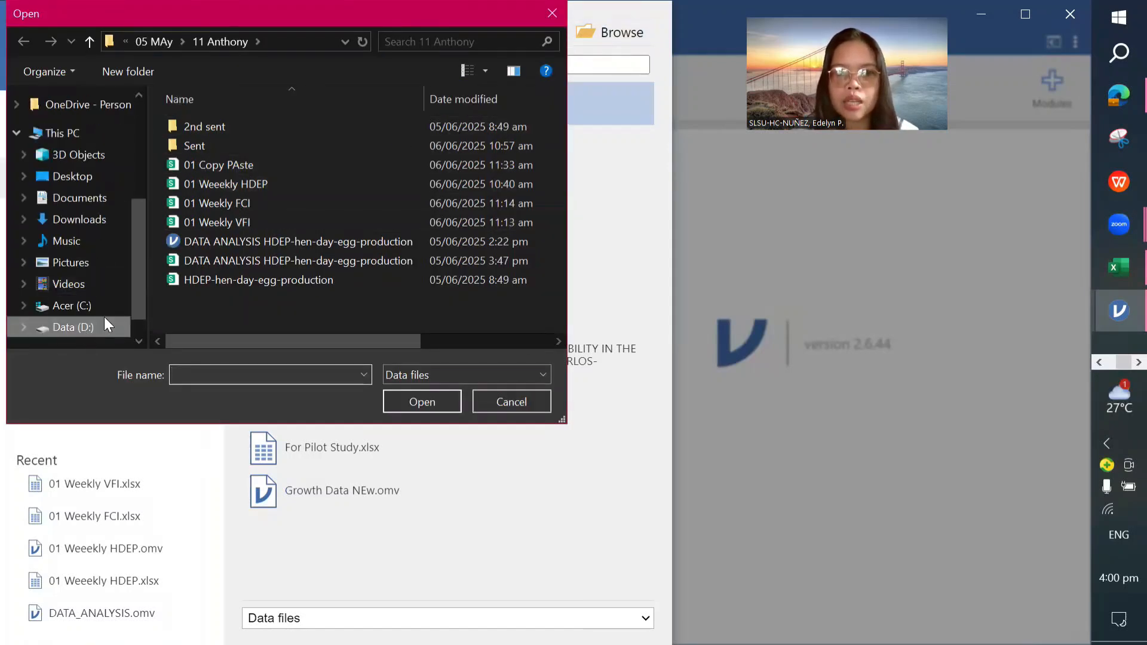
{"action": "left_click", "coordinate": [105, 325]}
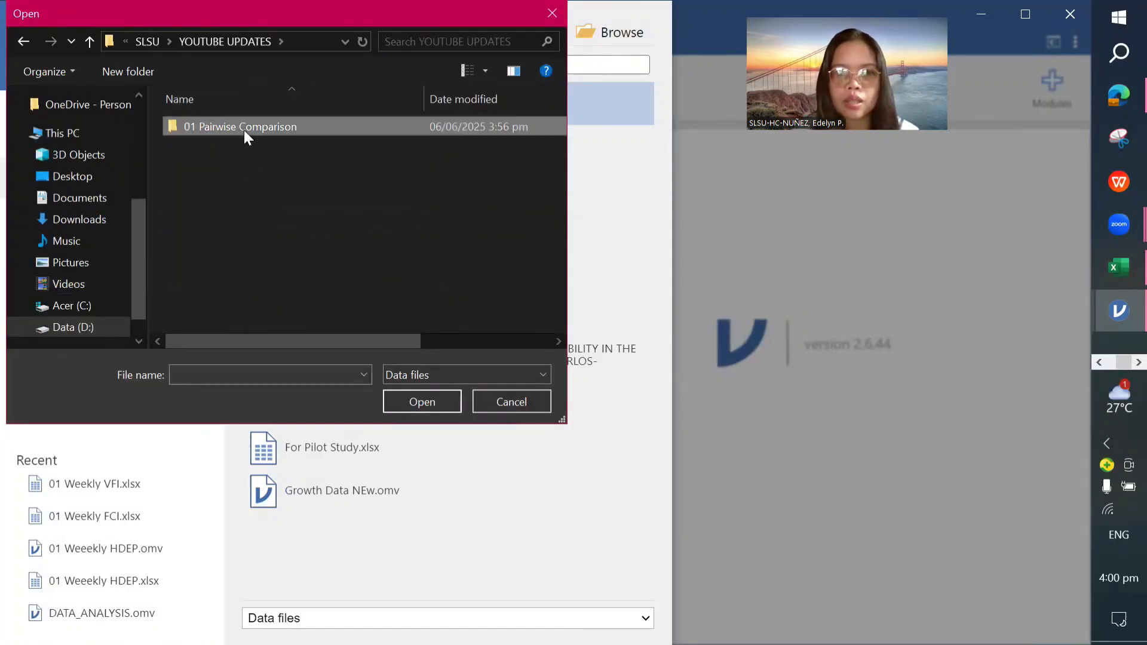
{"action": "double_click", "coordinate": [242, 129]}
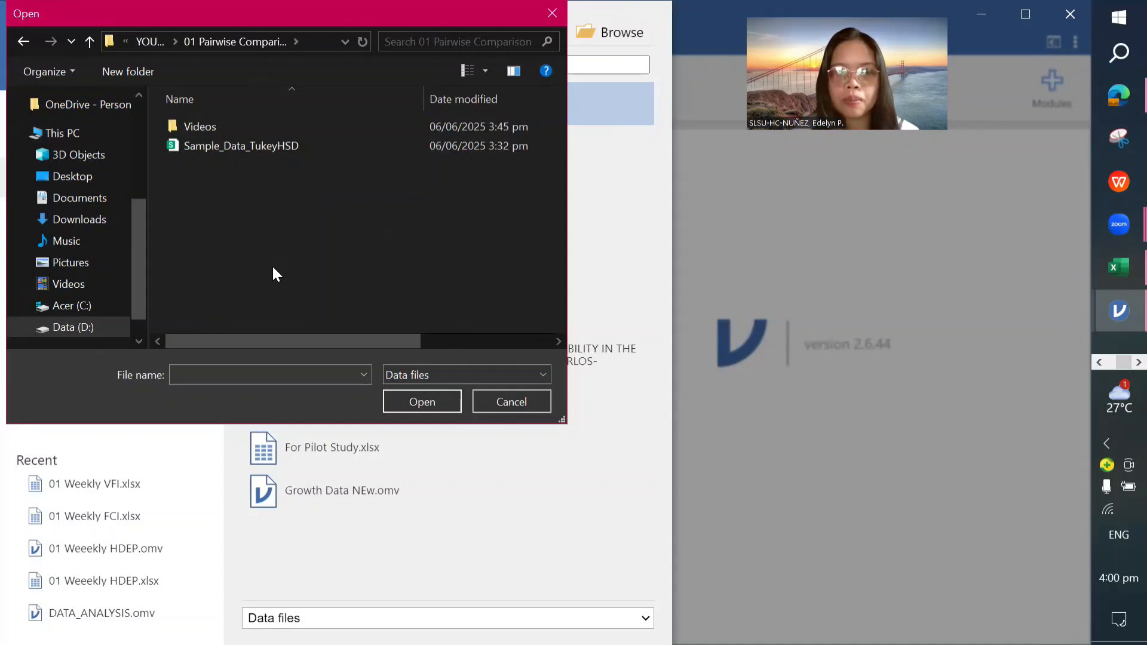
{"action": "left_click", "coordinate": [253, 149]}
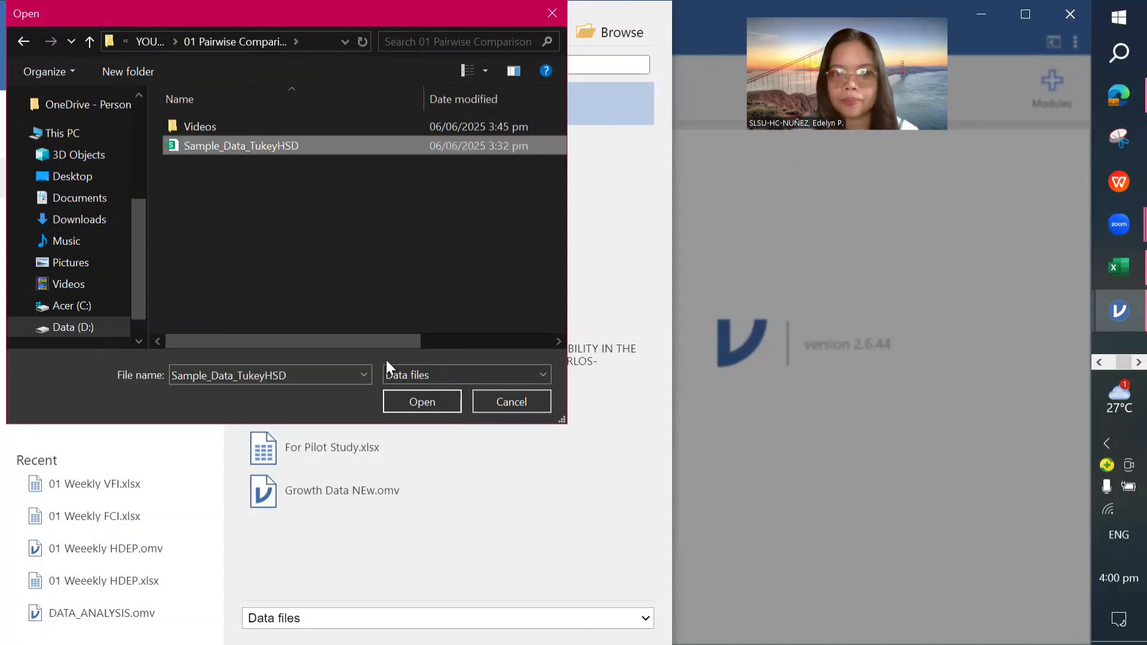
{"action": "left_click", "coordinate": [406, 396]}
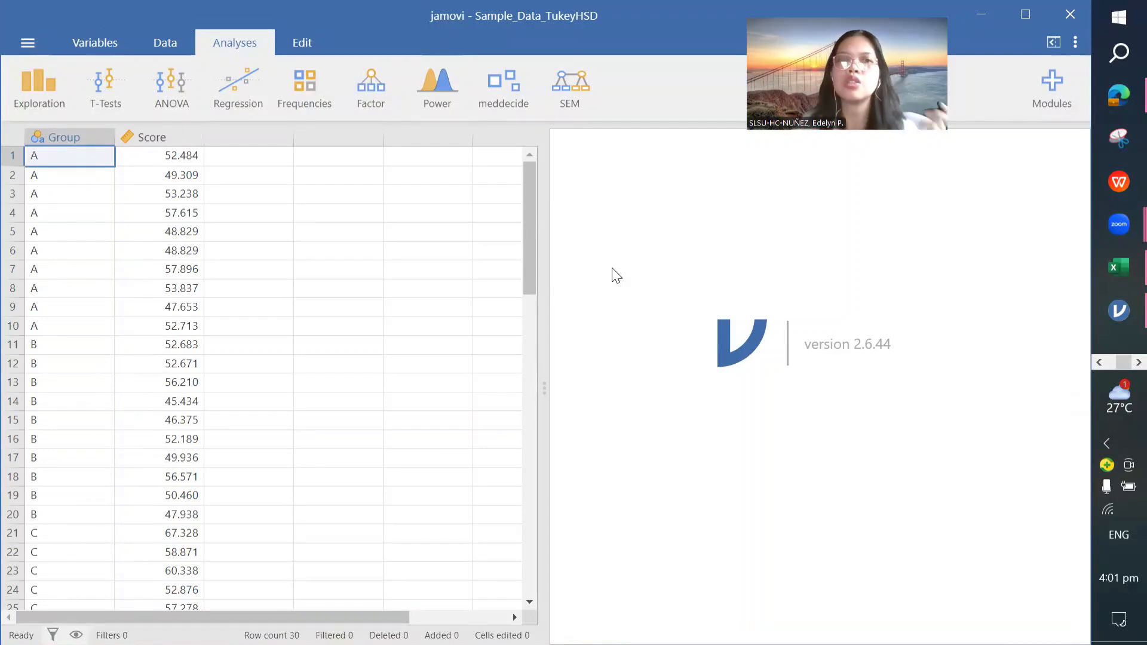
Start a One-Way ANOVA analysis on the imported data.
{"action": "left_click", "coordinate": [178, 101]}
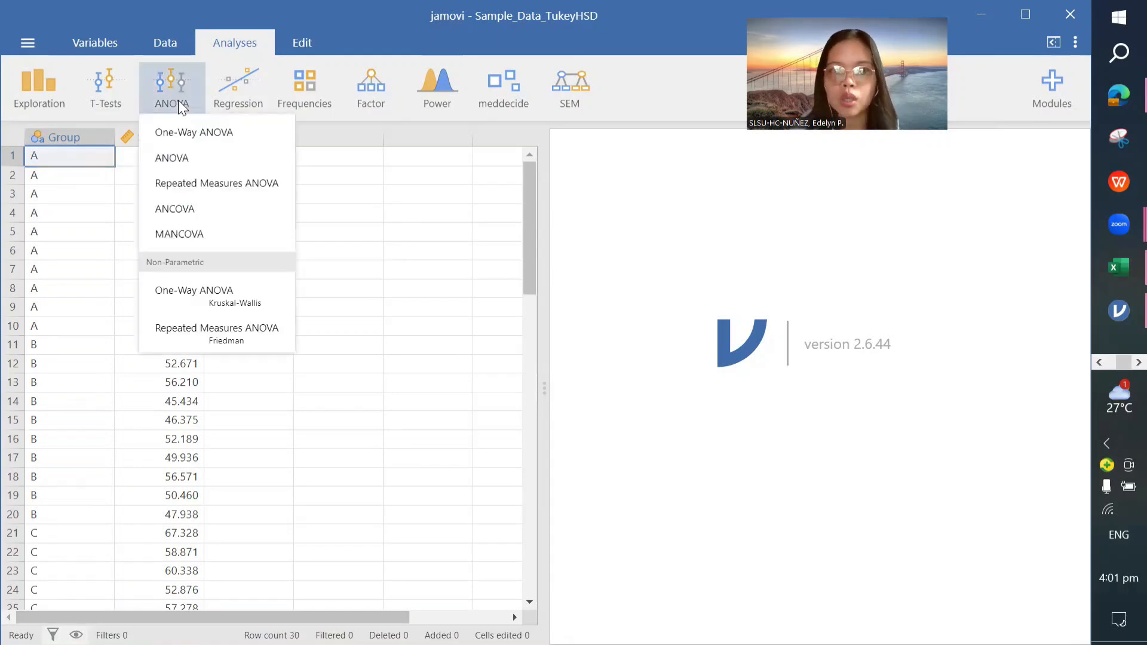
{"action": "left_click", "coordinate": [205, 129]}
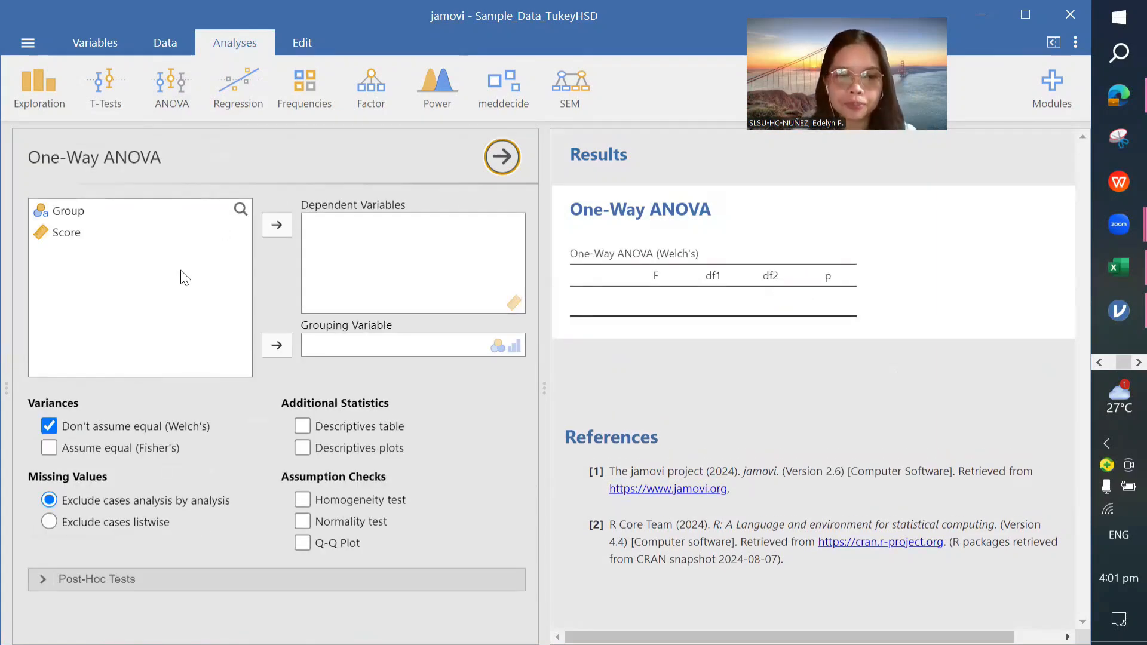
Expand the post-hoc options, try Tukey (equal variances), and set the post-hoc test back to None.
{"action": "left_click", "coordinate": [110, 579]}
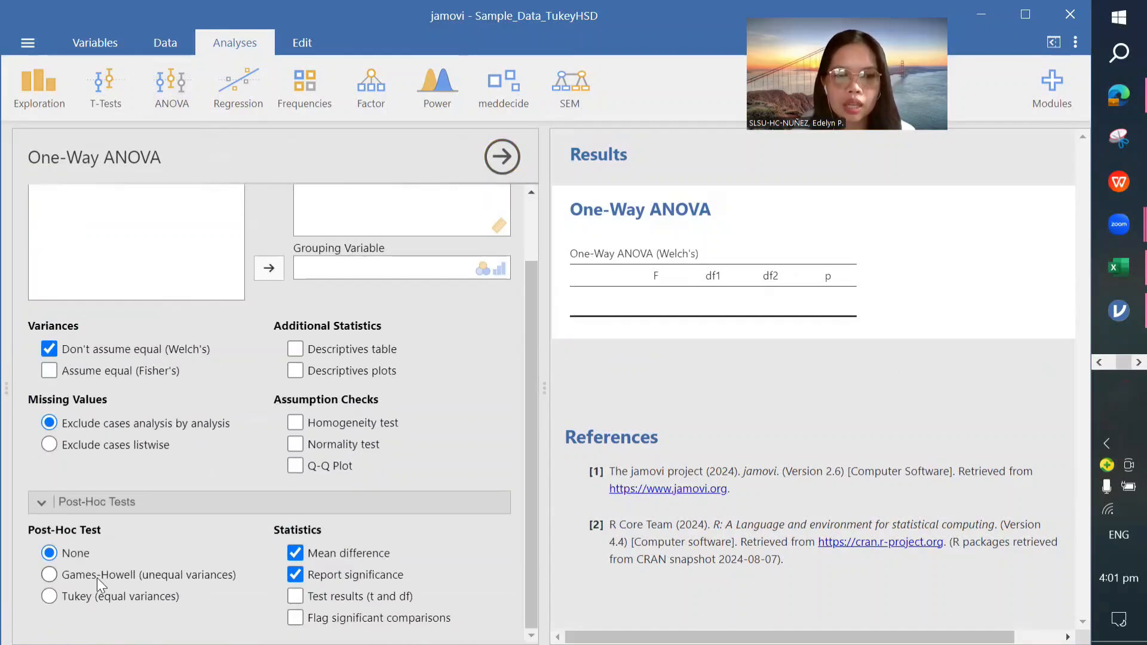
{"action": "left_click", "coordinate": [57, 599]}
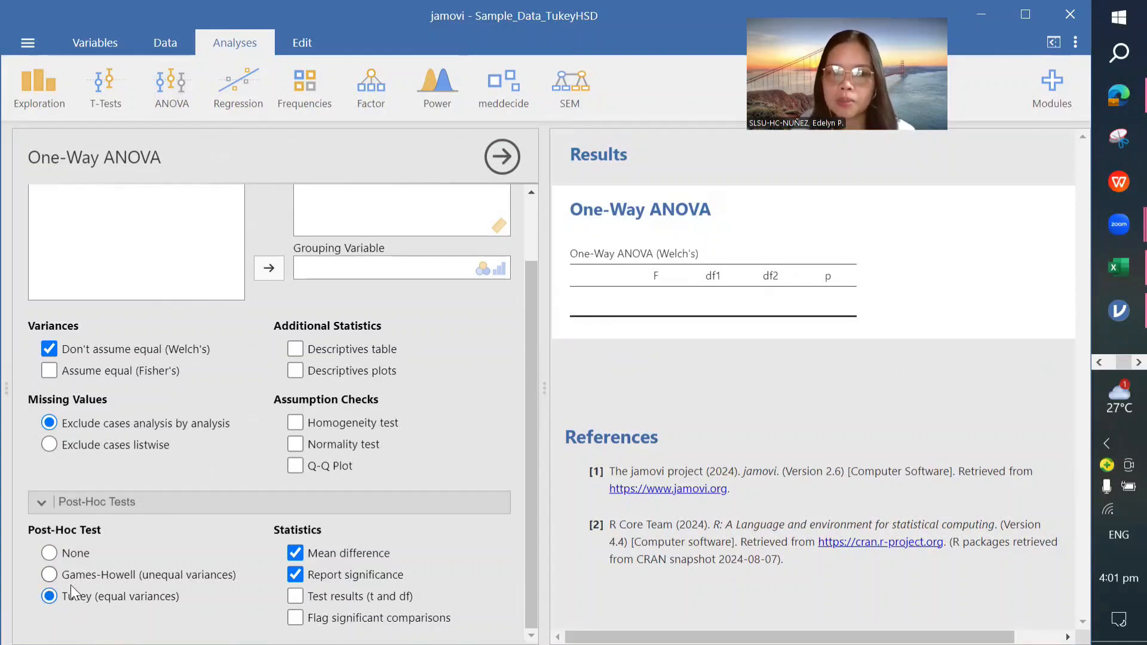
{"action": "left_click", "coordinate": [58, 554]}
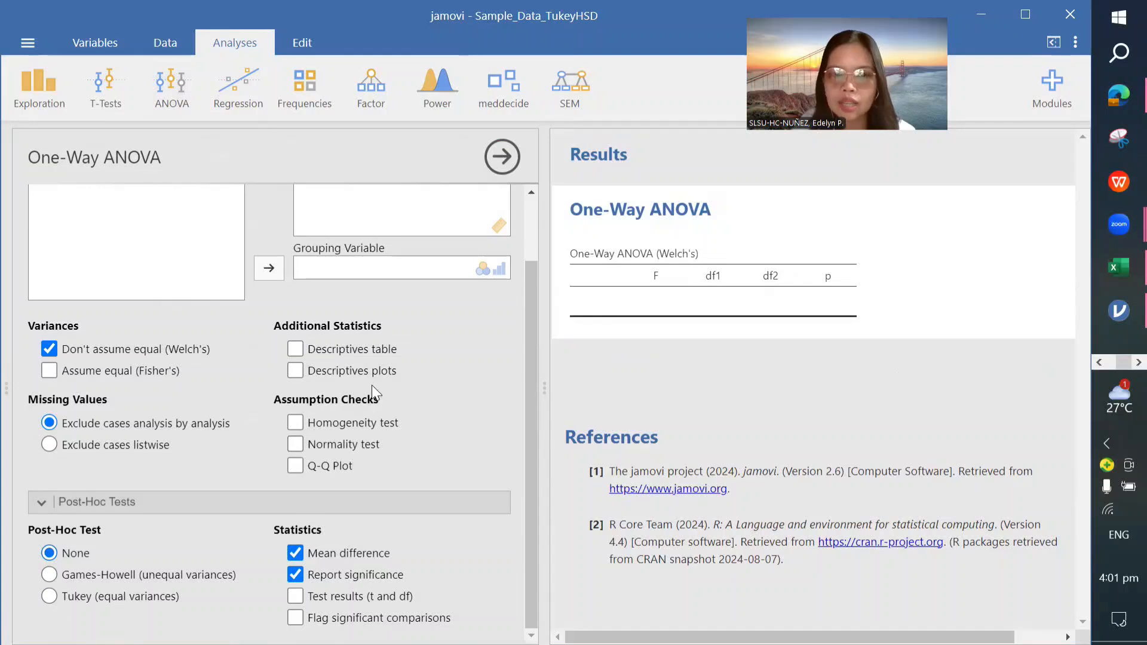
Assign Score as the dependent variable of the One-Way ANOVA.
{"action": "scroll", "coordinate": [371, 385], "scroll_direction": "up", "scroll_amount": 2}
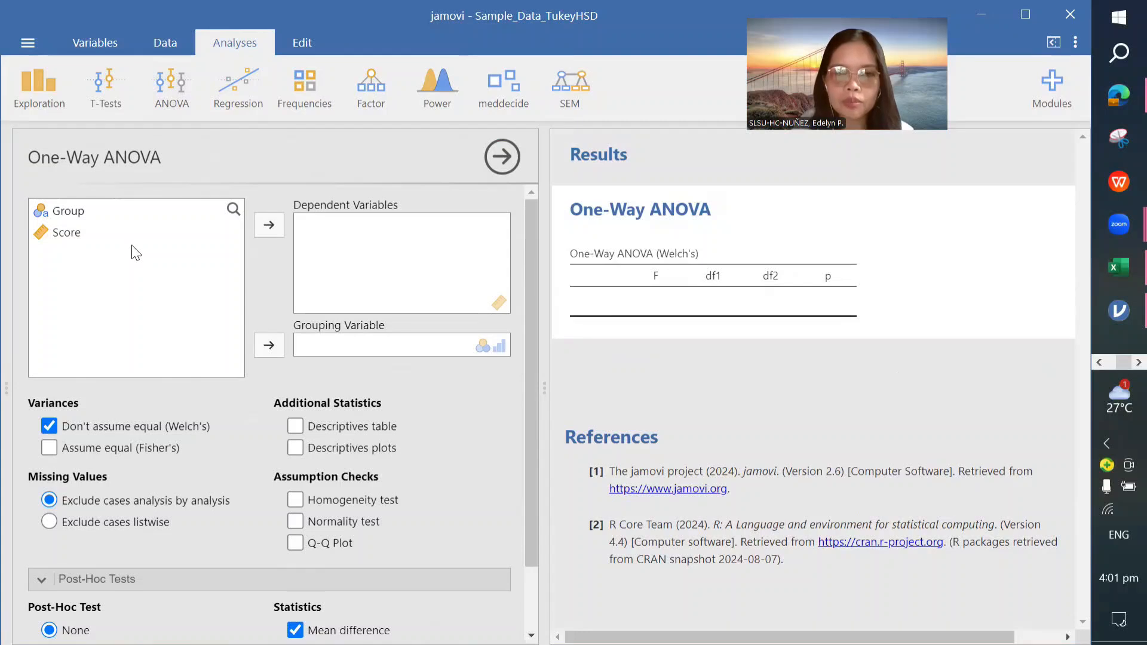
{"action": "left_click", "coordinate": [113, 238]}
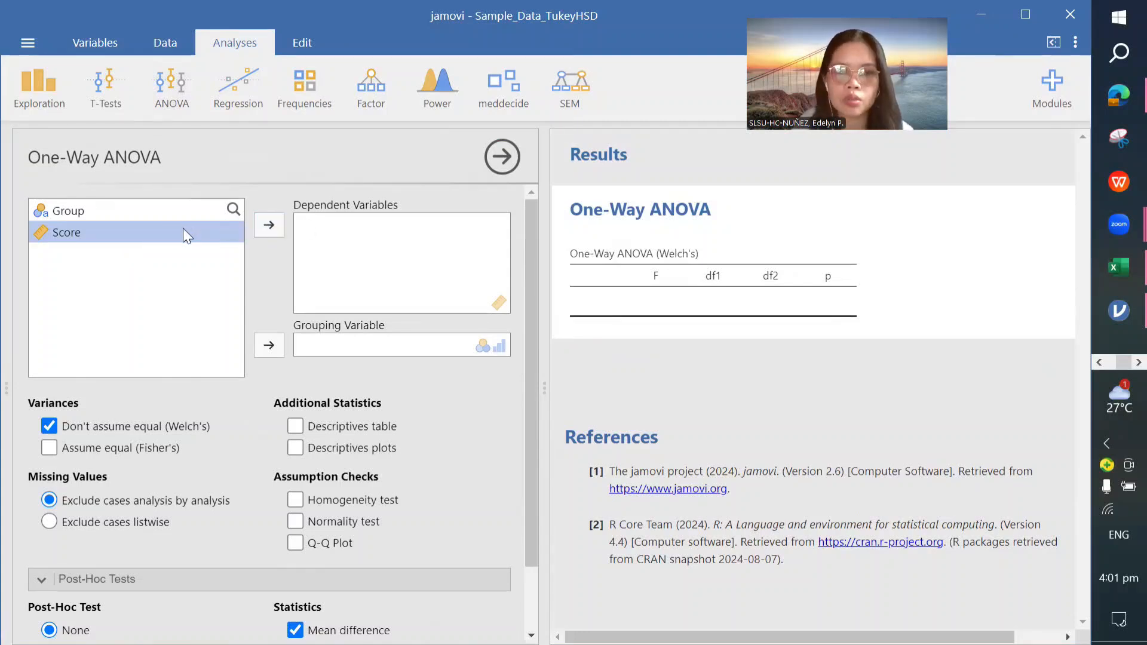
{"action": "left_click", "coordinate": [268, 225]}
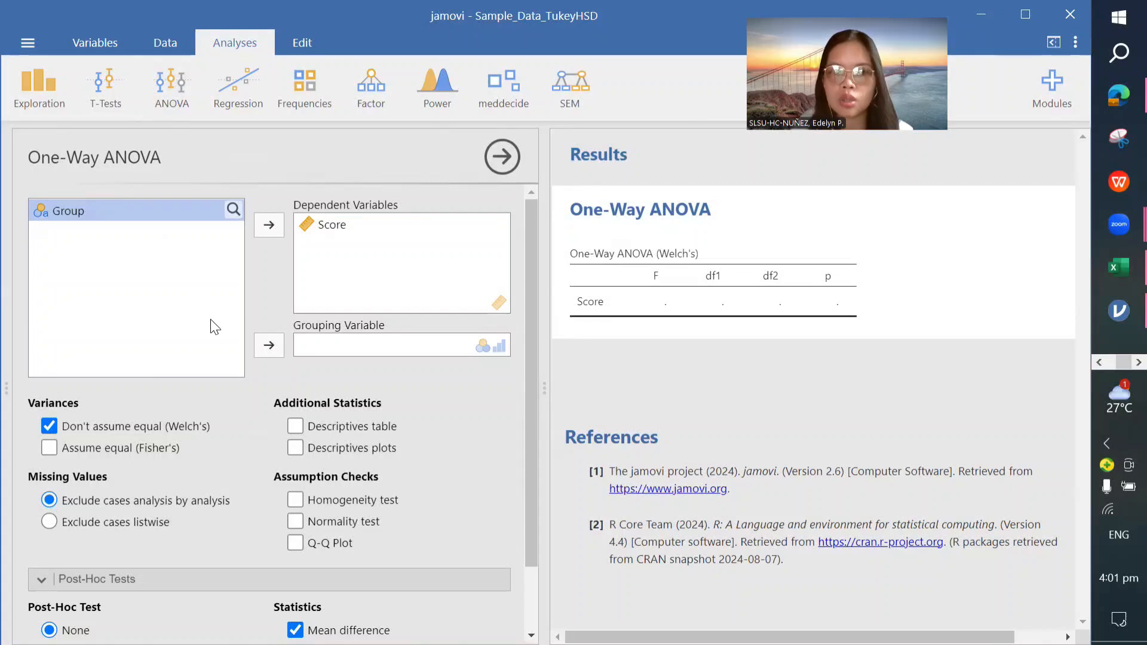
Assign Group as the grouping variable of the One-Way ANOVA.
{"action": "left_click", "coordinate": [267, 346]}
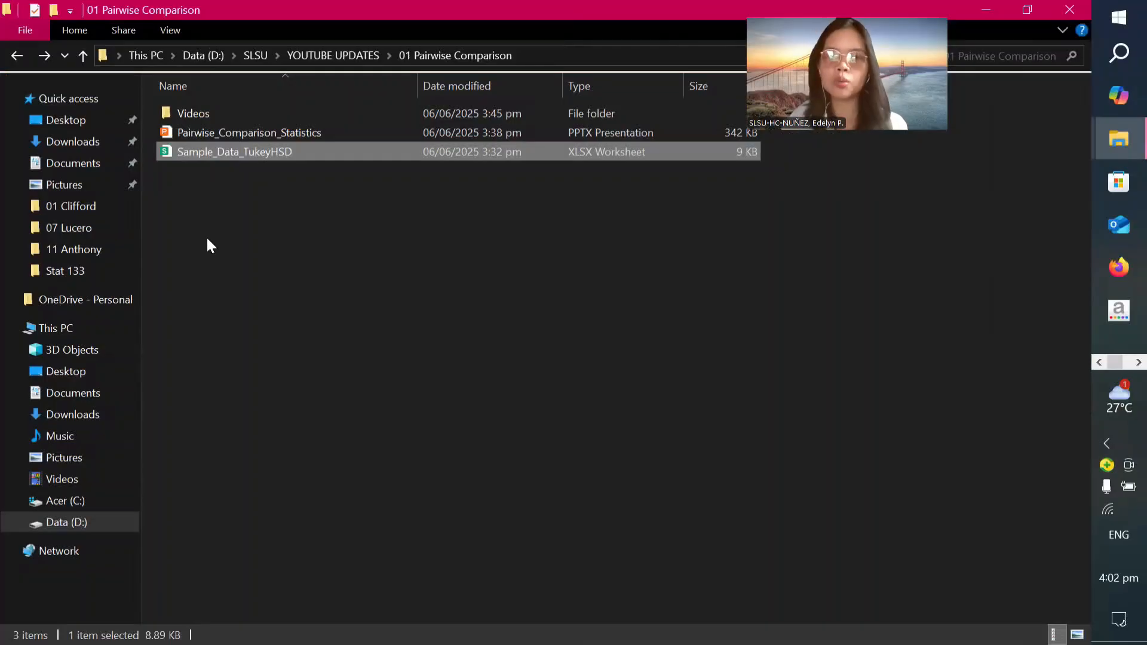
Create a new DOCX document named 01 Statistical Output in the 01 Pairwise Comparison folder in File Explorer.
{"action": "right_click", "coordinate": [207, 238]}
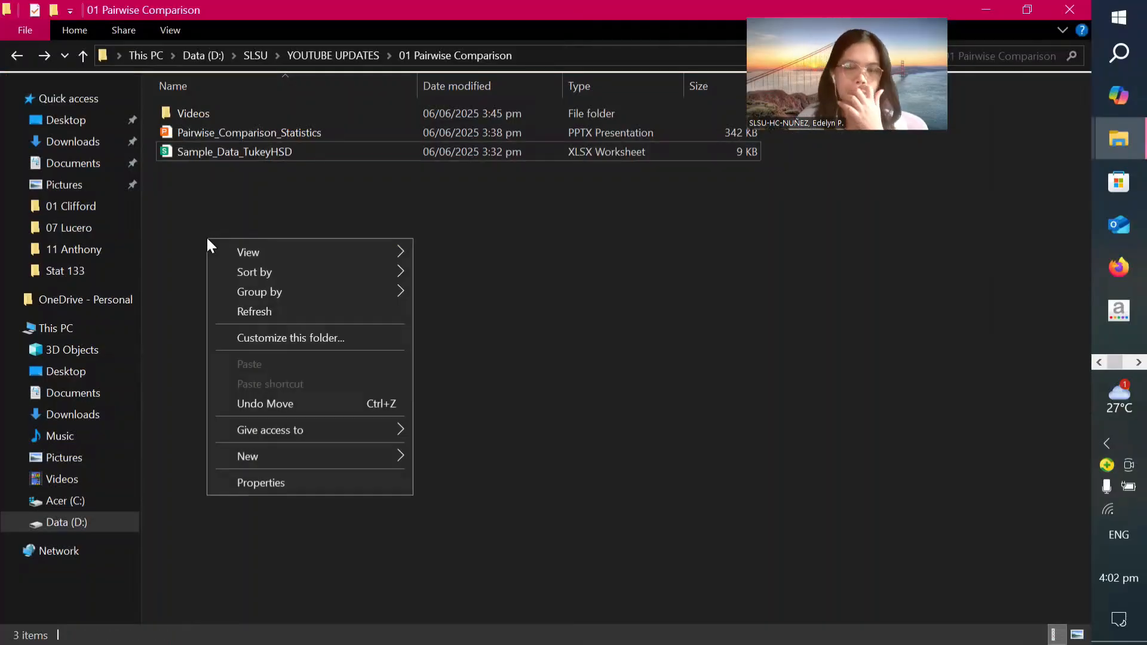
{"action": "mouse_move", "coordinate": [410, 457]}
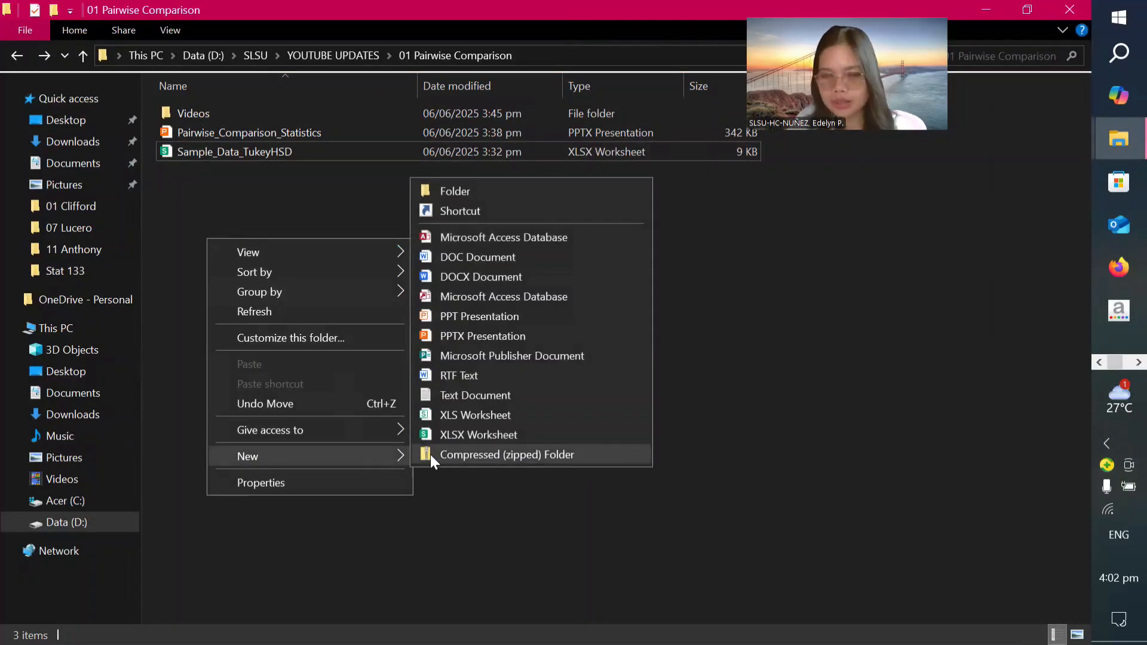
{"action": "left_click", "coordinate": [492, 276]}
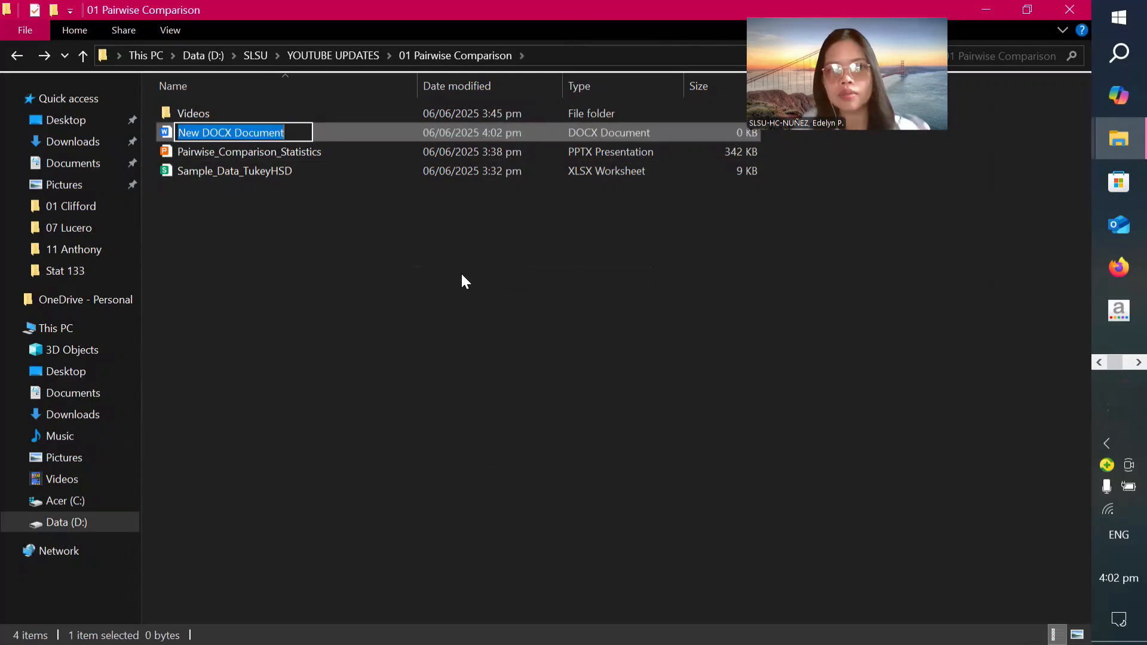
{"action": "type", "text": "0"}
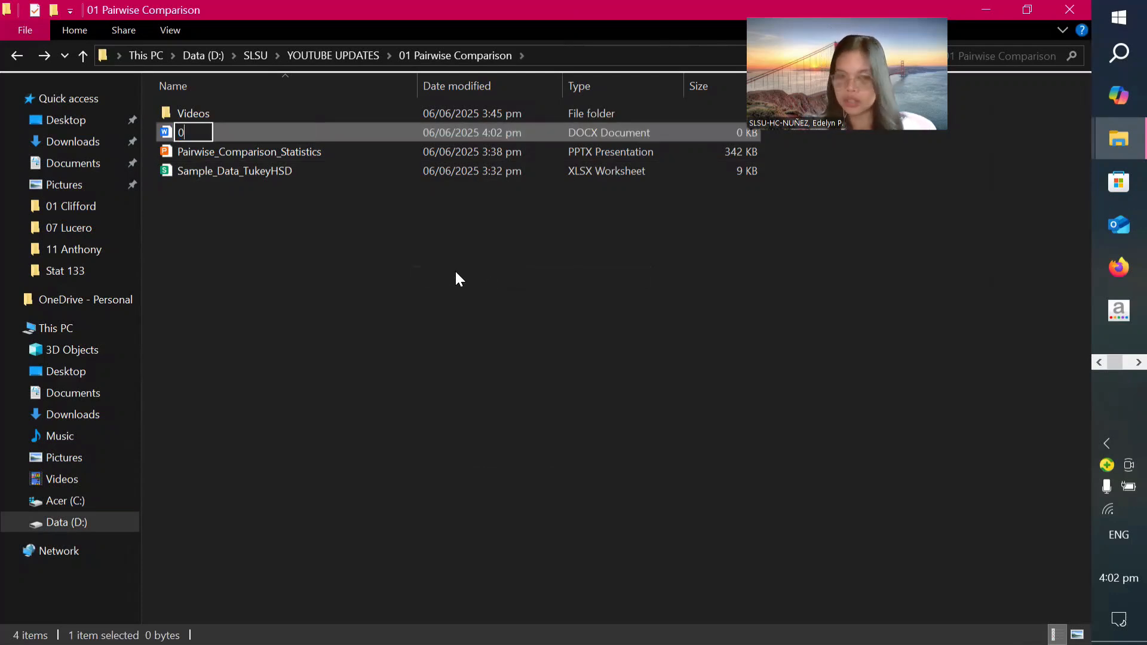
{"action": "type", "text": "1 Statisti"}
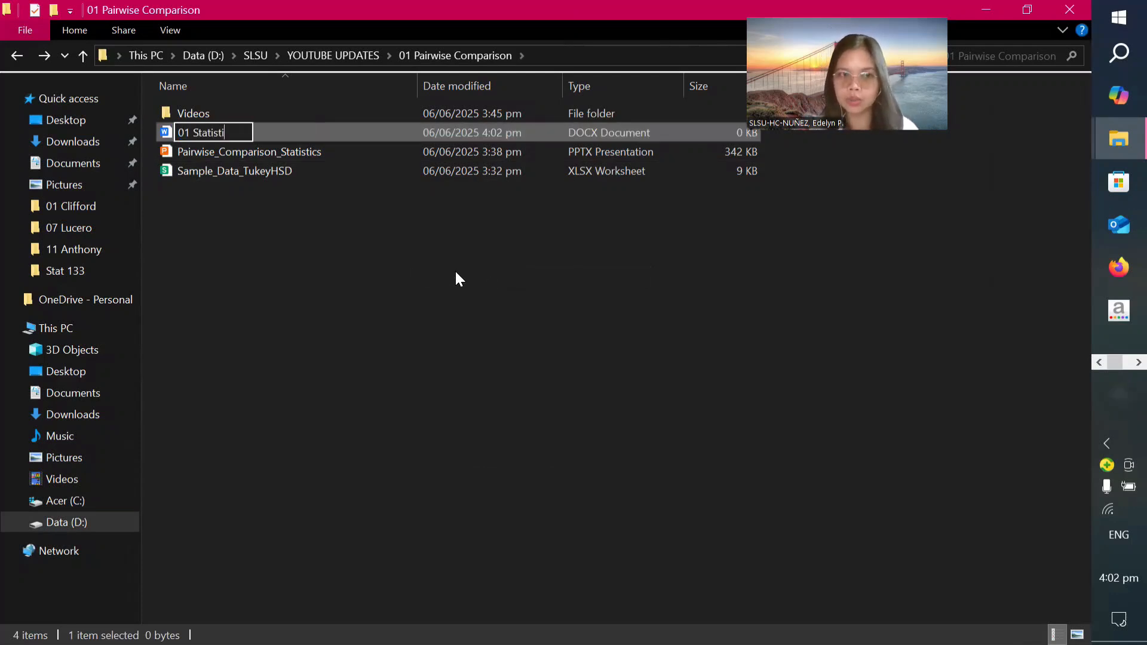
{"action": "type", "text": "cal Output"}
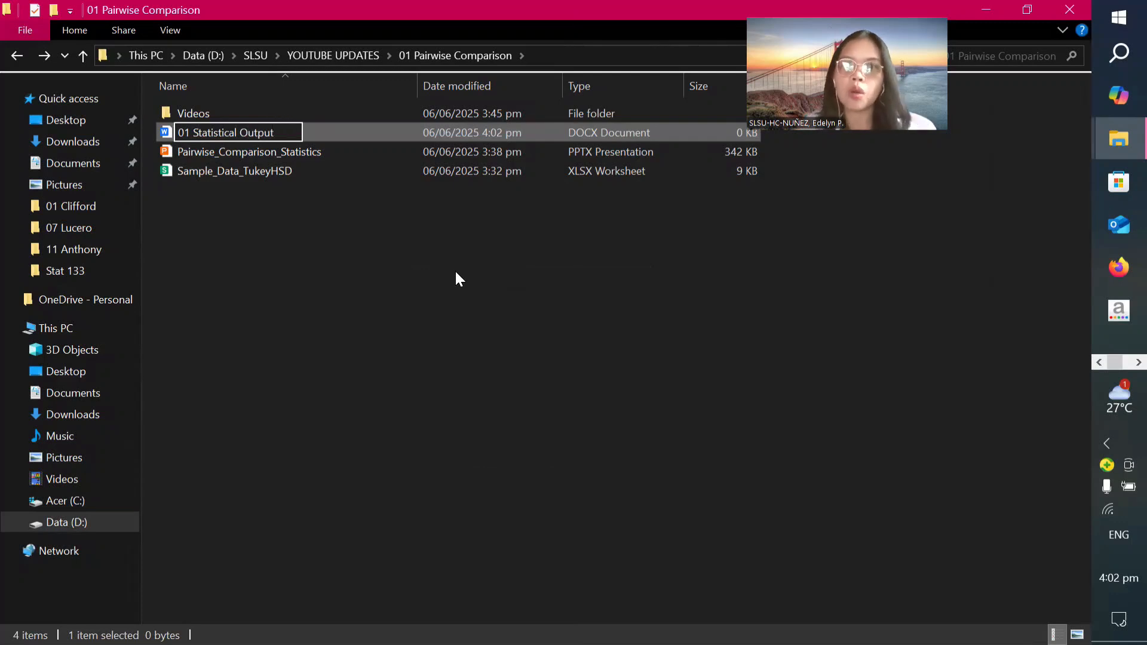
{"action": "left_click", "coordinate": [445, 358]}
Open the 01 Statistical Output document in Word and place the cursor on its blank page.
{"action": "right_click", "coordinate": [287, 135]}
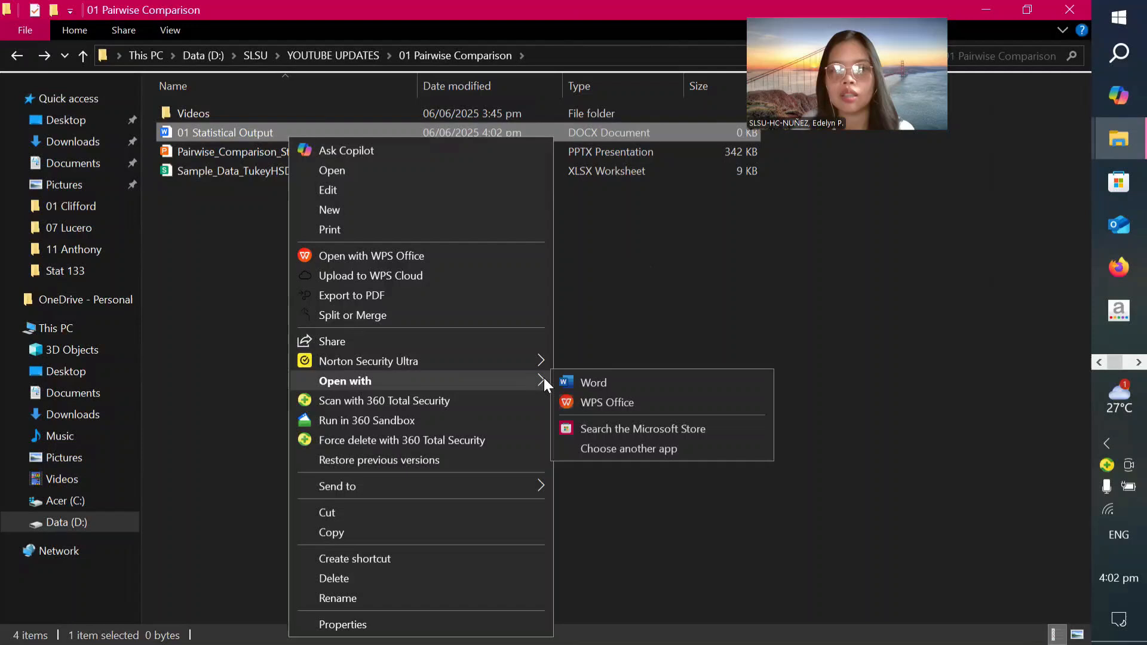
{"action": "left_click", "coordinate": [576, 380]}
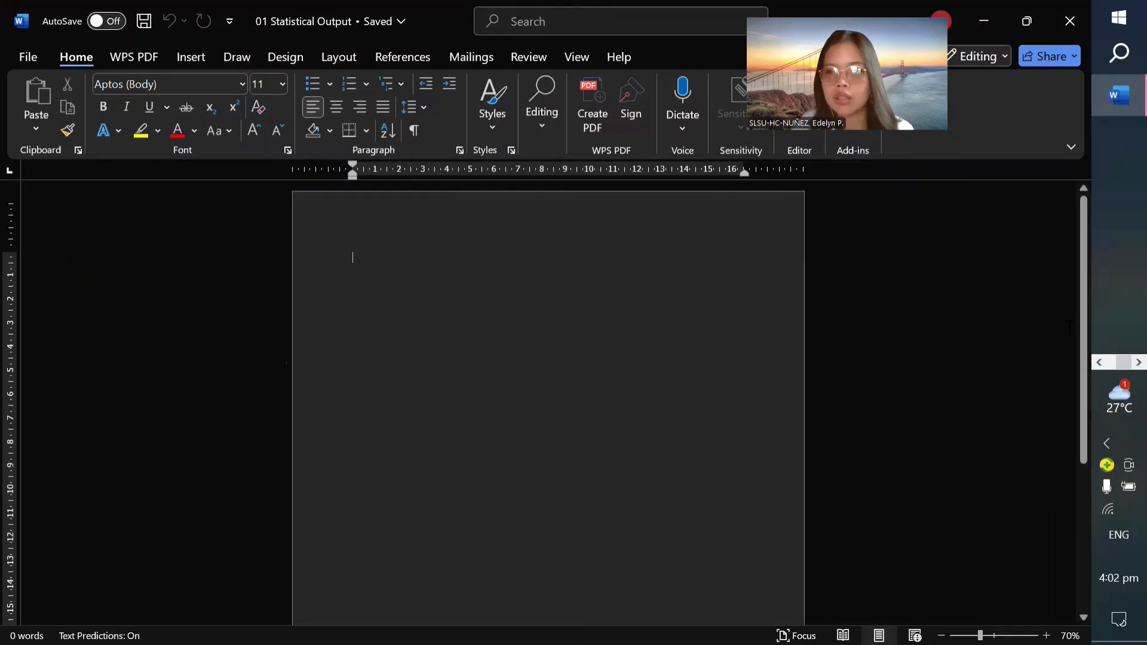
{"action": "left_click", "coordinate": [1098, 359]}
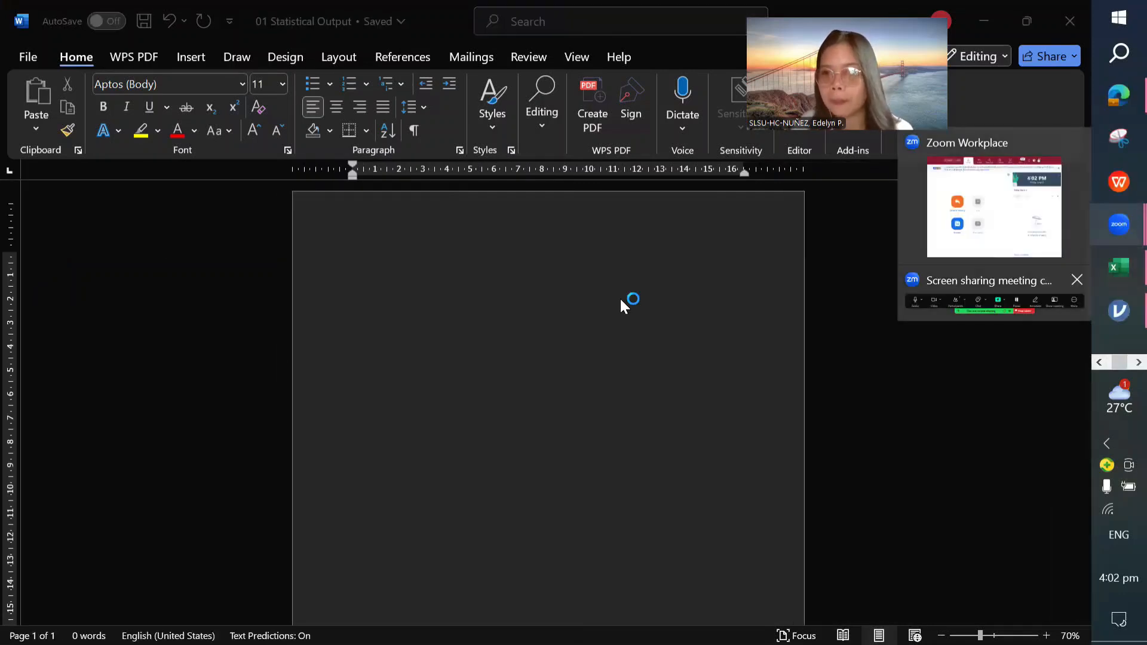
{"action": "left_click", "coordinate": [497, 293]}
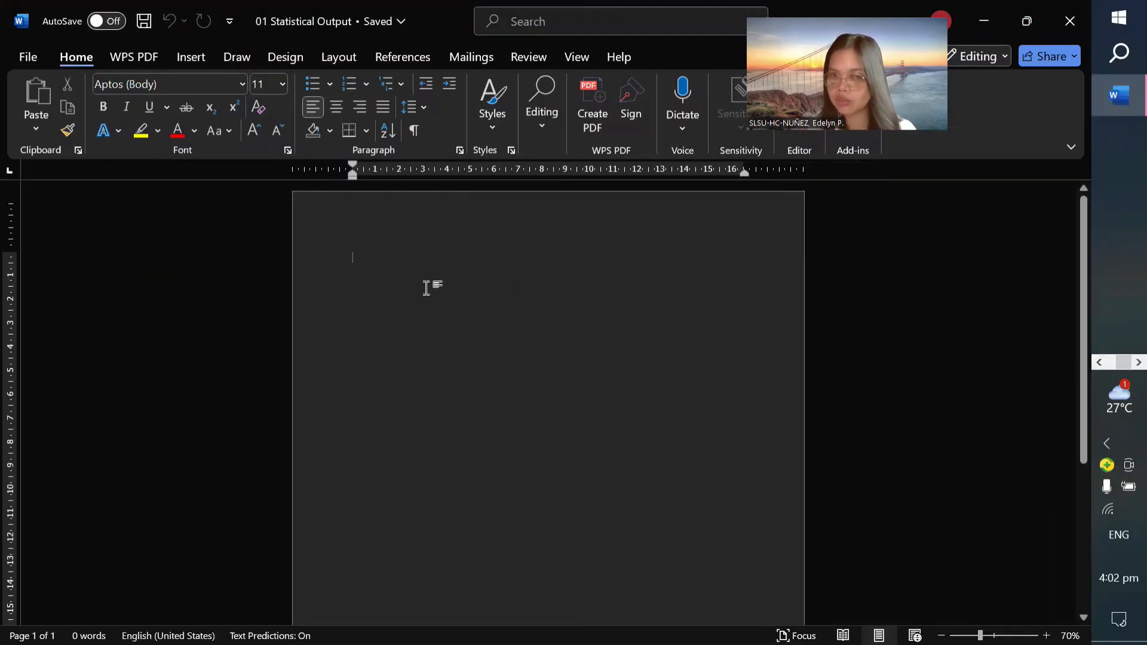
Write the note "Pvalue <0.05 Significant" as the first line of the document and start a new line.
{"action": "type", "text": "Pvalu"}
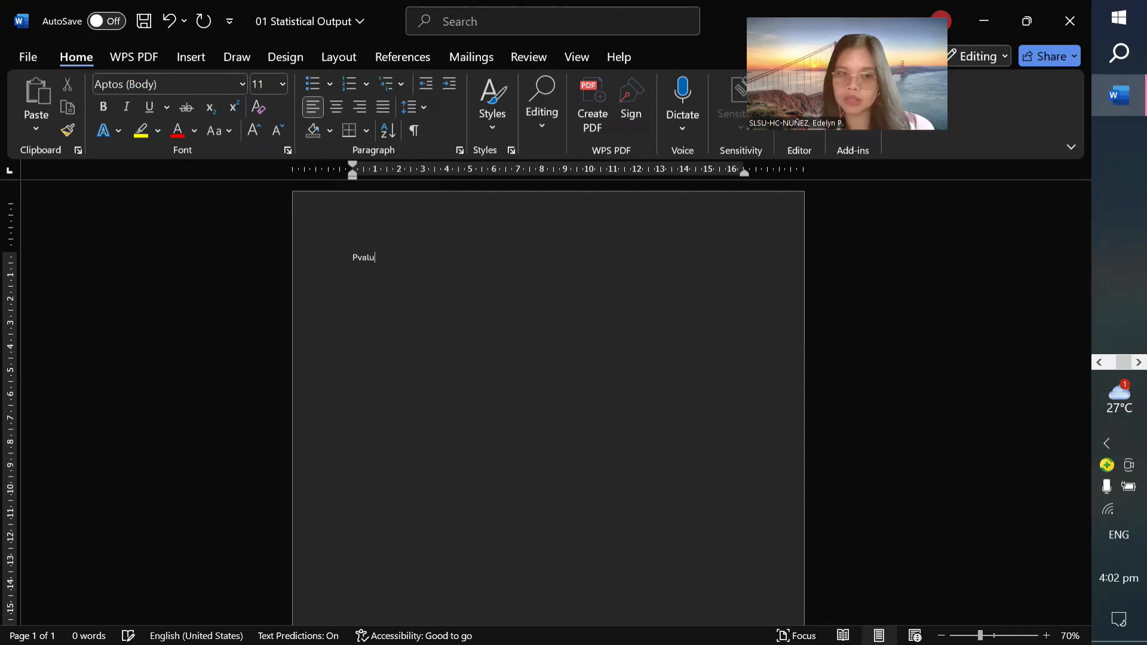
{"action": "type", "text": "e <"}
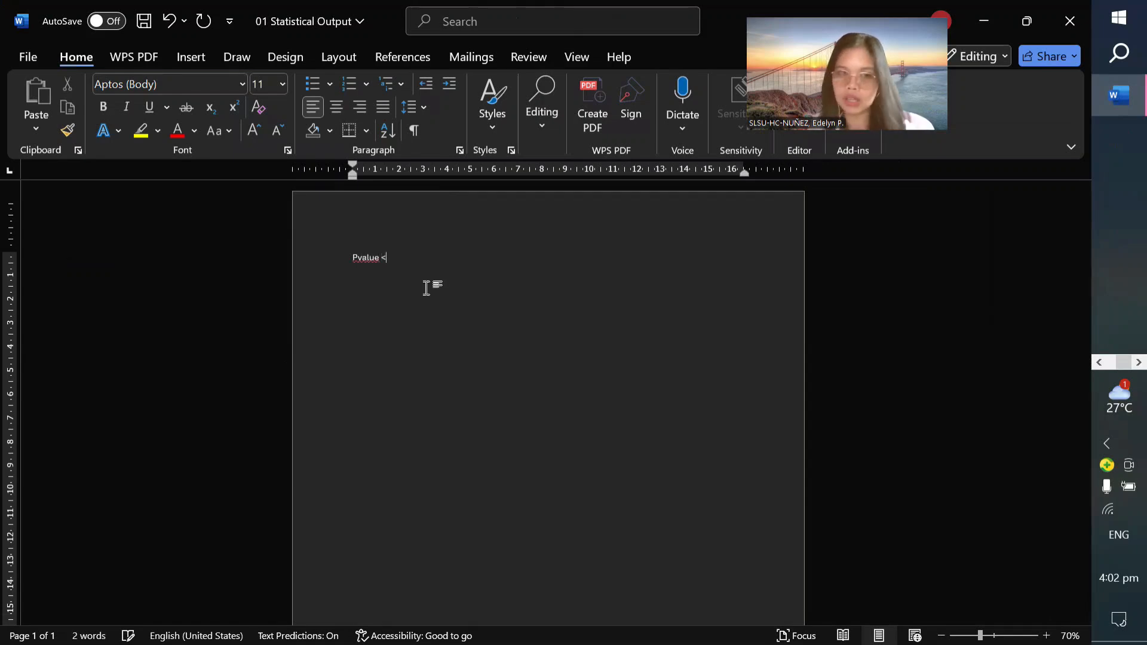
{"action": "type", "text": "0"}
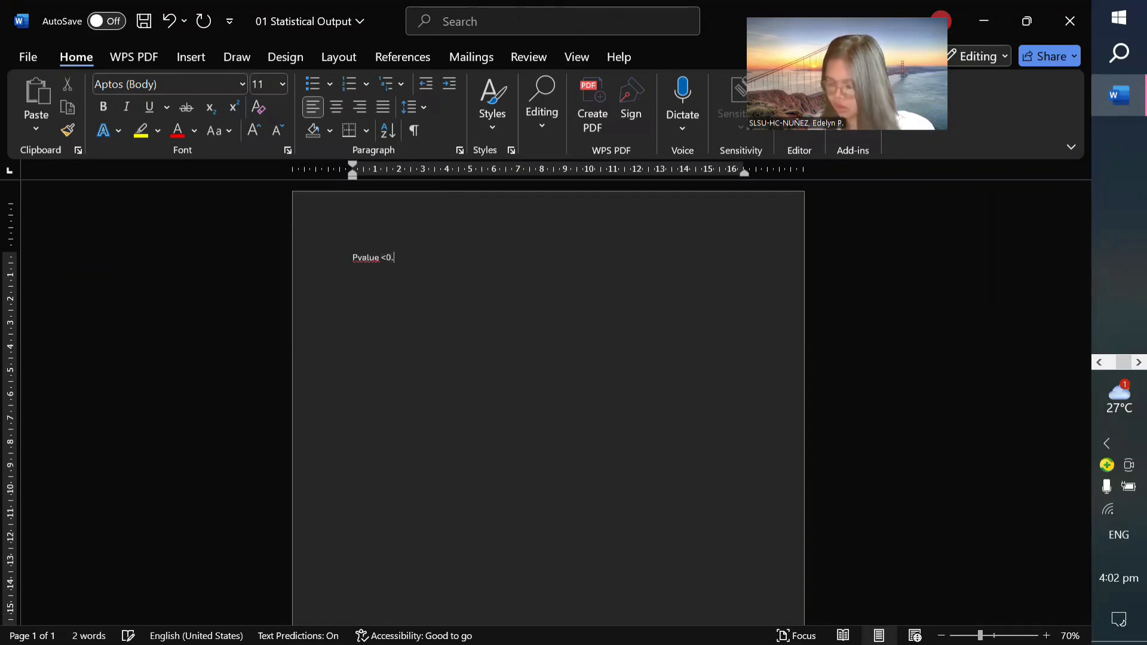
{"action": "type", "text": ".05 Signif"}
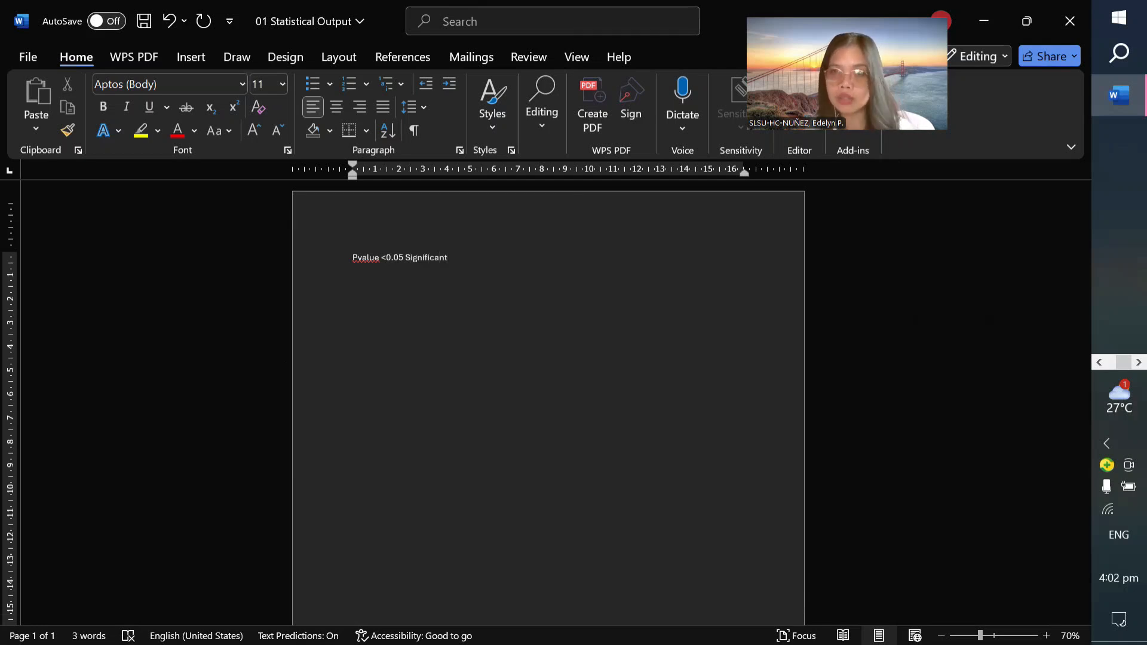
{"action": "type", "text": "icant"}
{"action": "key", "text": "Return"}
Write "Assumptions: Pvalue >0.05 Normality and equal variances." as the second line of the document.
{"action": "type", "text": "Assump"}
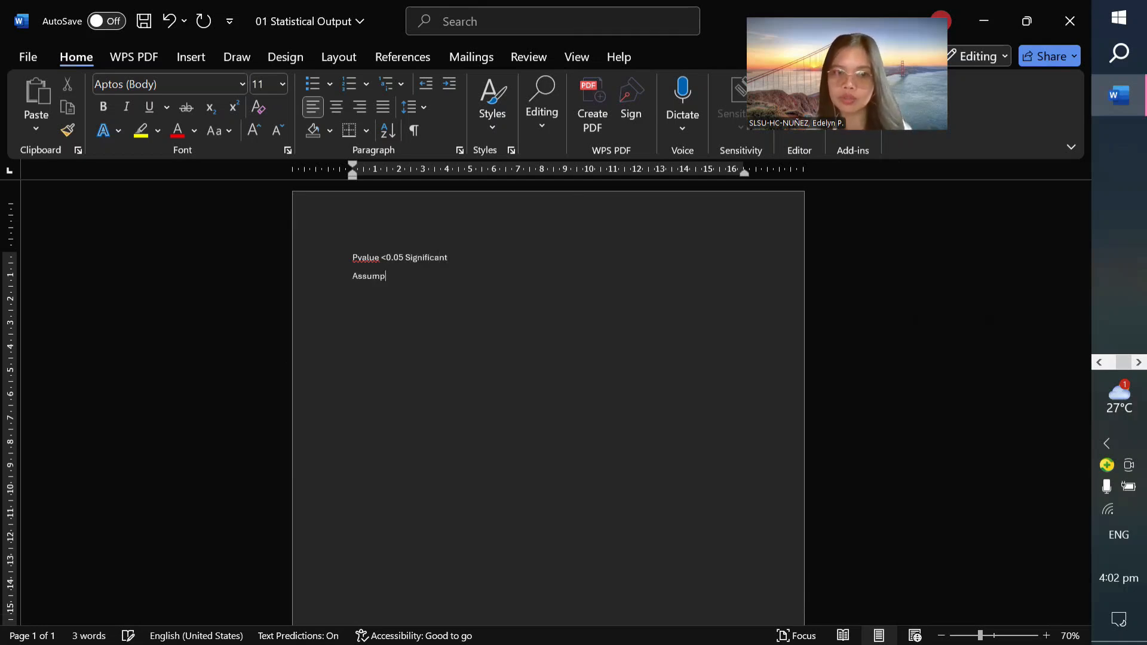
{"action": "type", "text": "tions"}
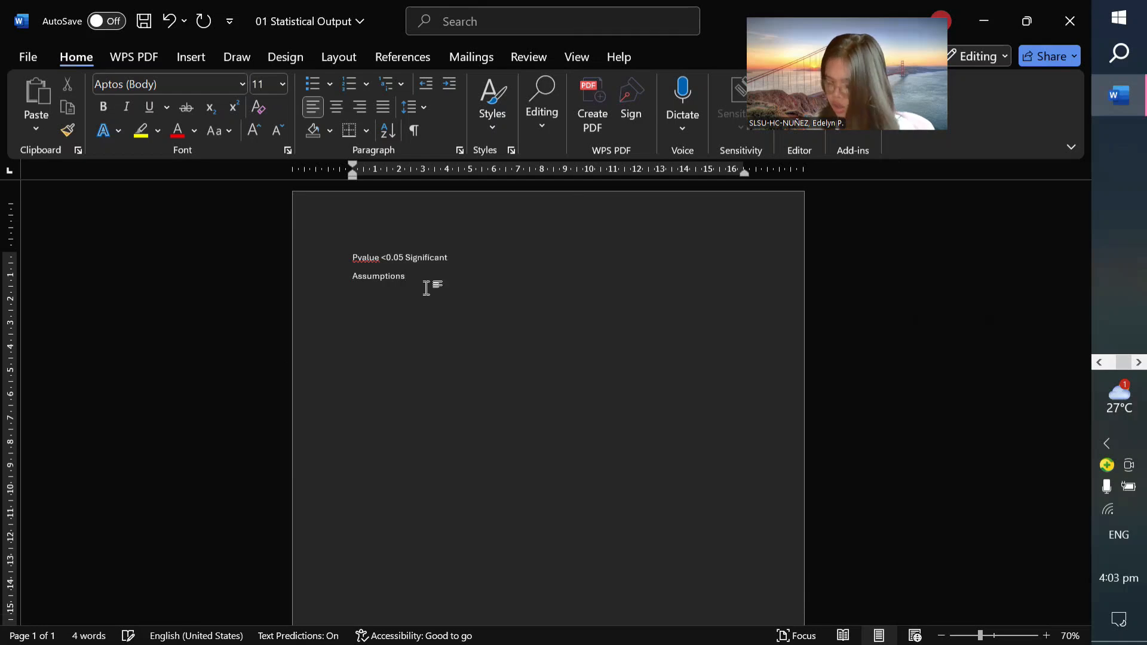
{"action": "type", "text": ": Pvalue"}
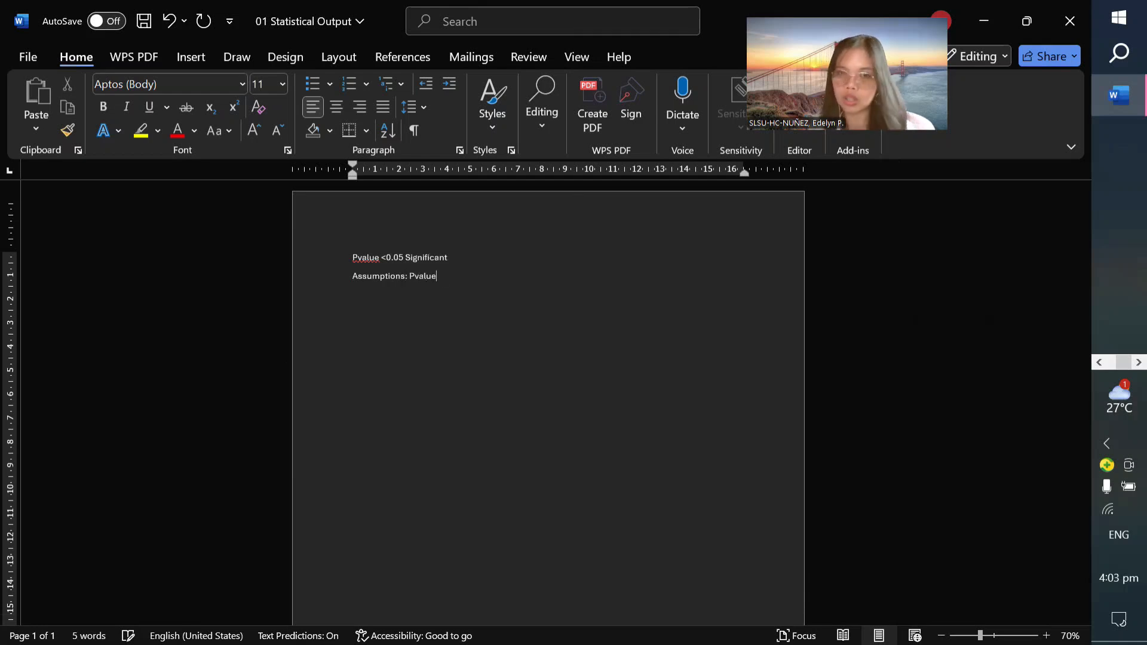
{"action": "type", "text": " >0.0"}
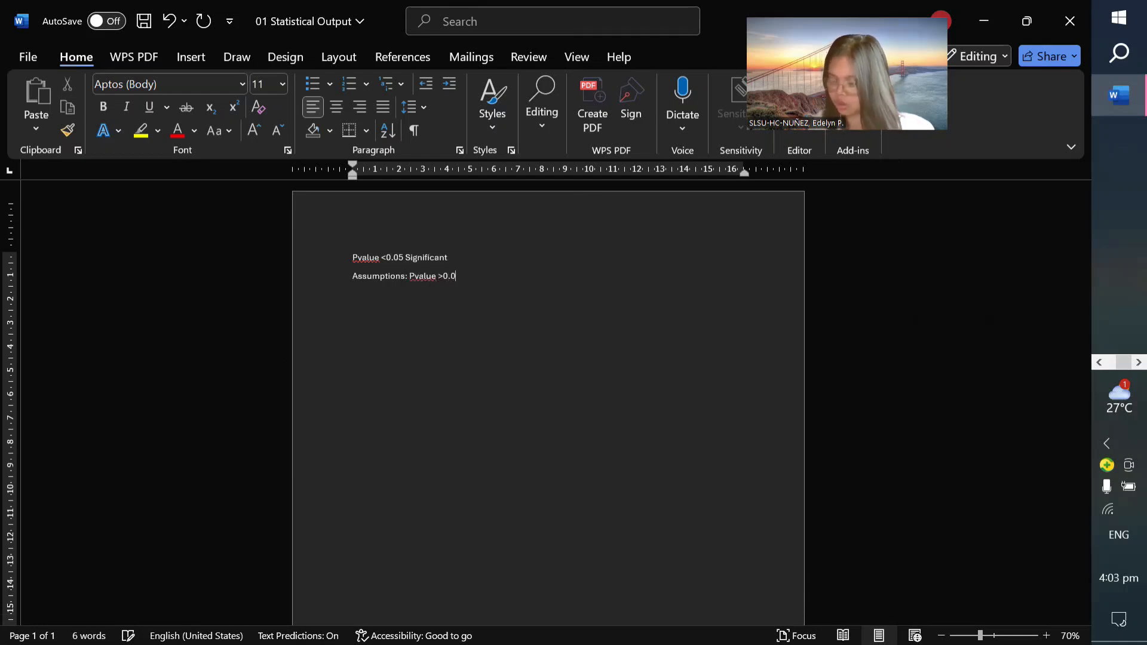
{"action": "type", "text": "5 Normality an"}
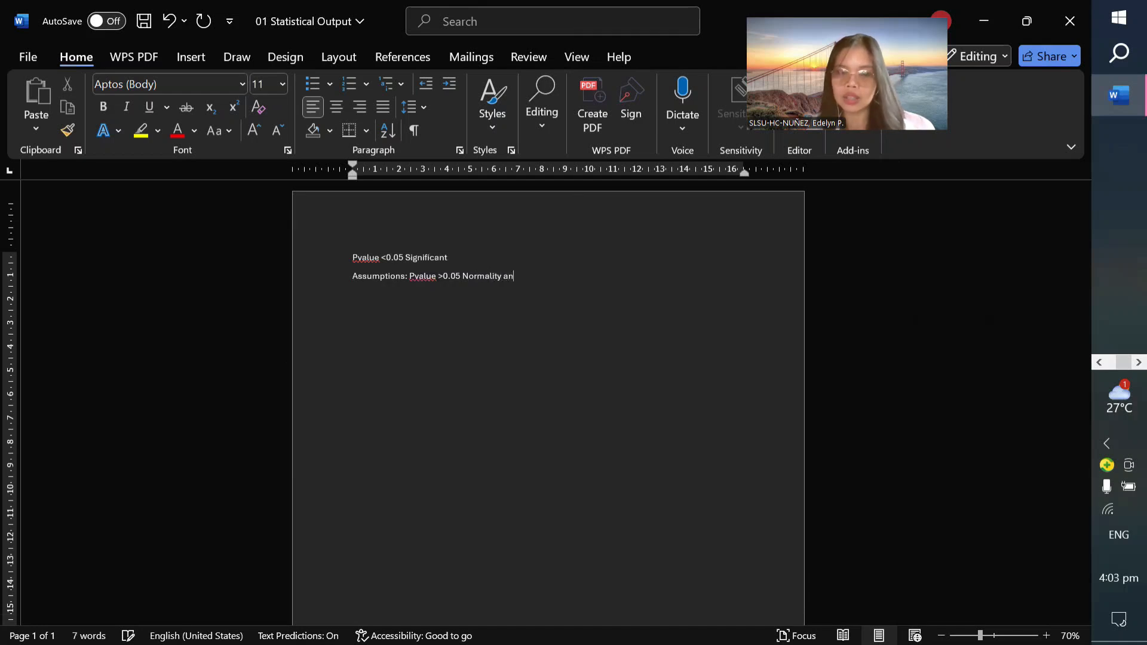
{"action": "type", "text": "d equal va"}
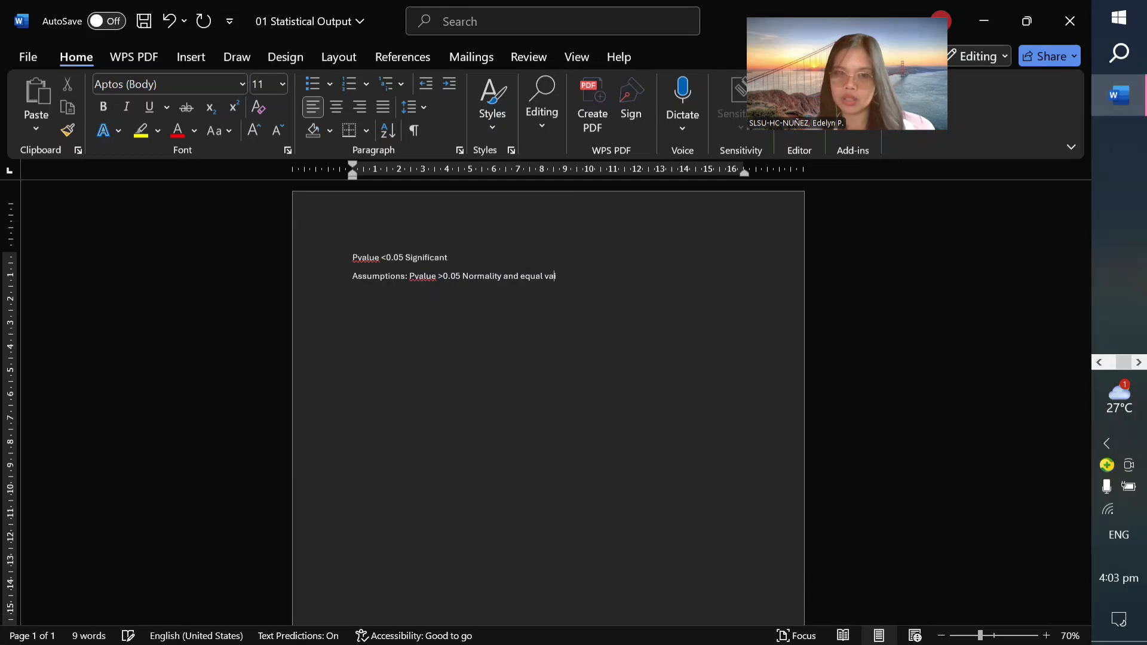
{"action": "type", "text": "ira"}
{"action": "key", "text": "BackSpace"}
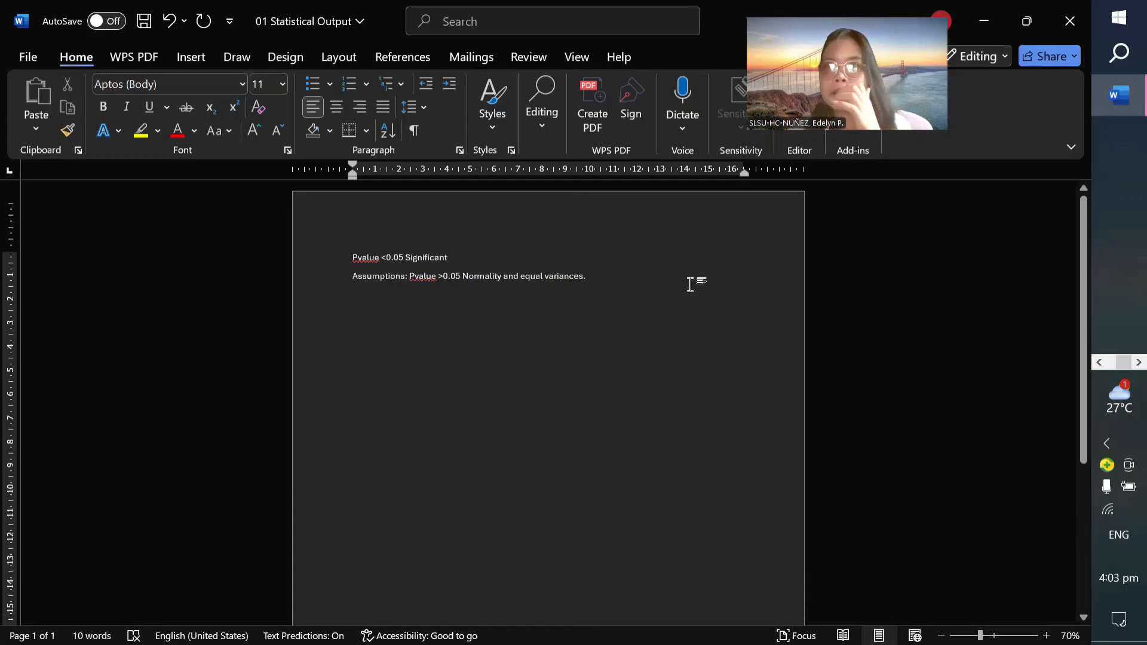
Switch back to jamovi and enable the Homogeneity test and Normality test for the One-Way ANOVA.
{"action": "left_click", "coordinate": [1100, 362]}
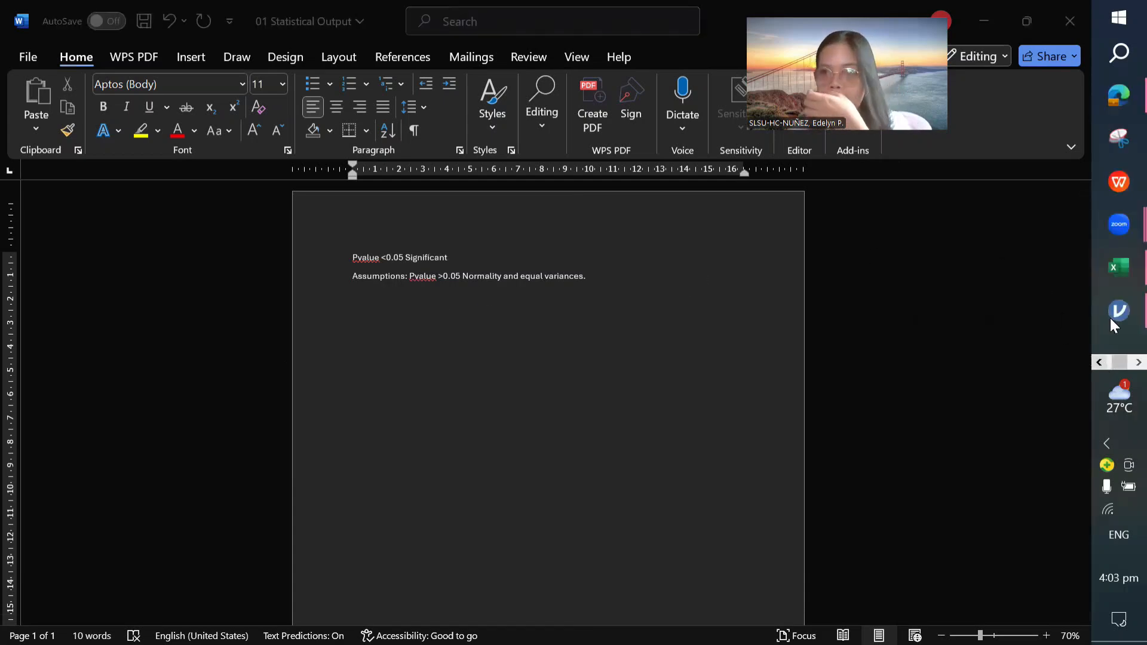
{"action": "mouse_move", "coordinate": [1115, 314]}
{"action": "left_click", "coordinate": [992, 317]}
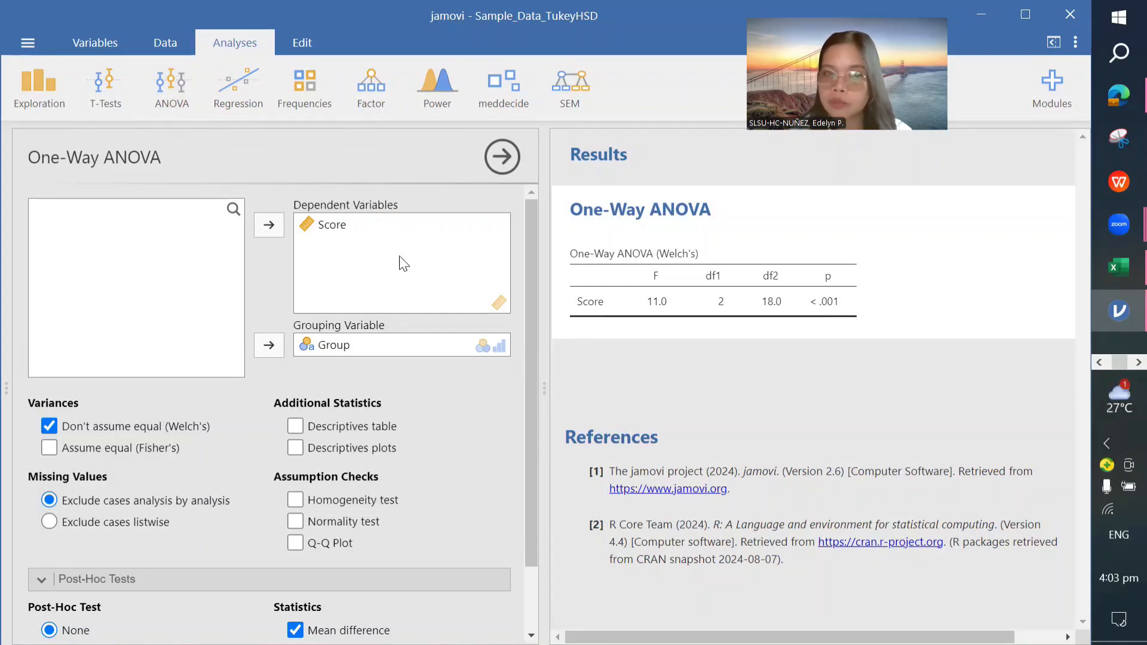
{"action": "scroll", "coordinate": [411, 369], "scroll_direction": "down", "scroll_amount": 3}
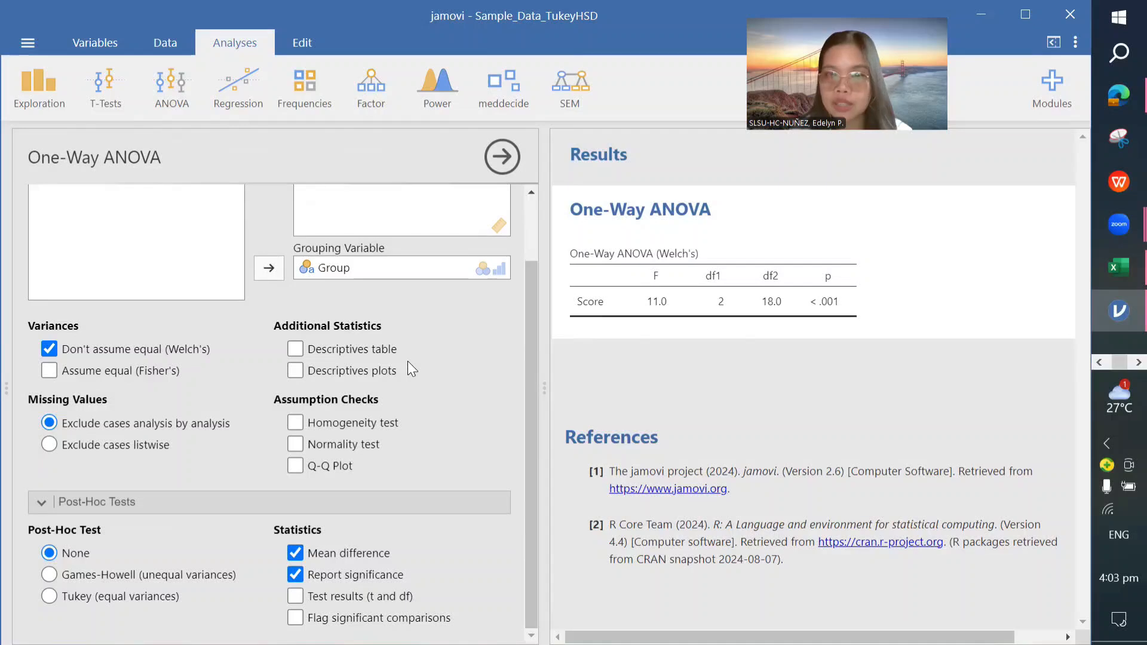
{"action": "left_click", "coordinate": [299, 422]}
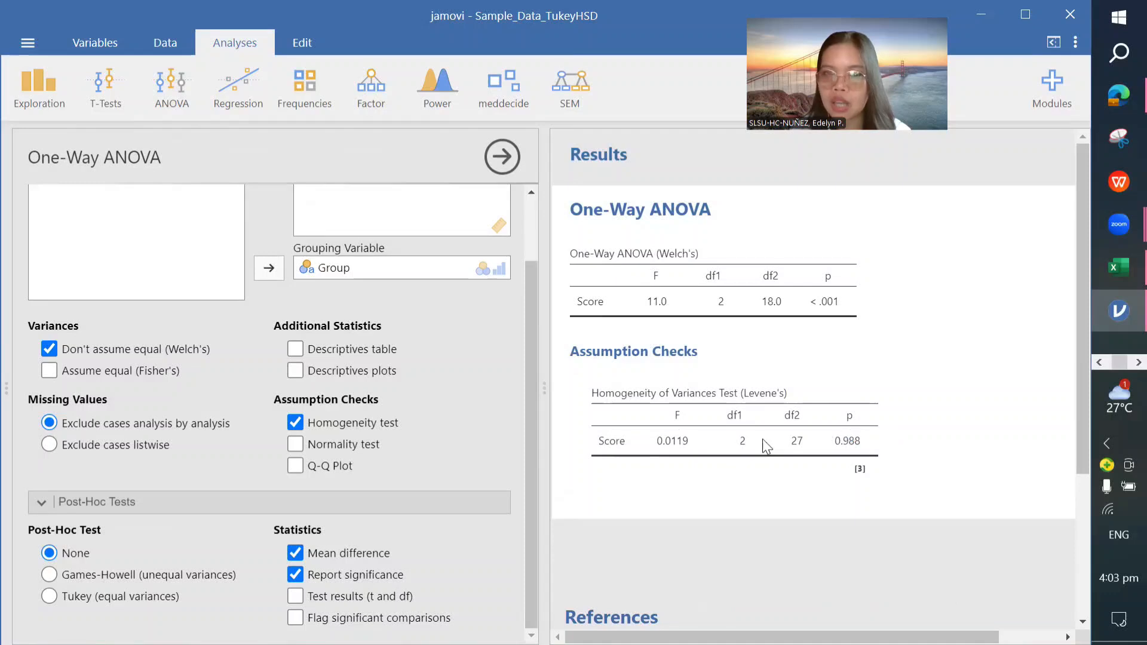
{"action": "left_click", "coordinate": [299, 447]}
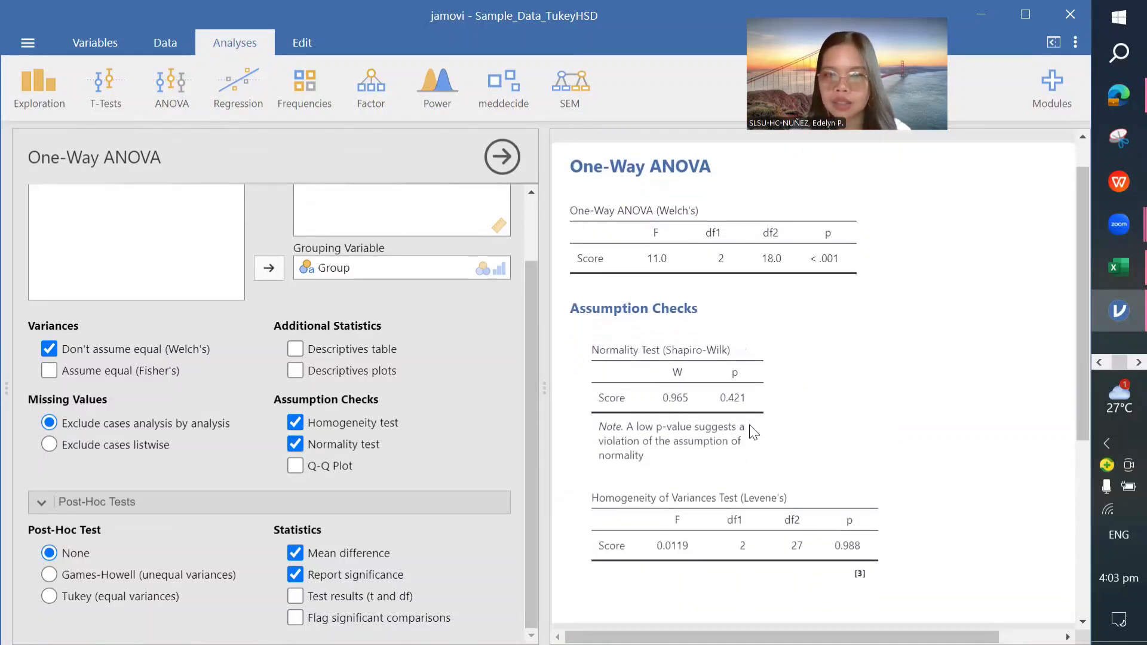
Examine the Welch's ANOVA table together with the Shapiro-Wilk normality and Levene's homogeneity results.
{"action": "scroll", "coordinate": [757, 406], "scroll_direction": "down", "scroll_amount": 2}
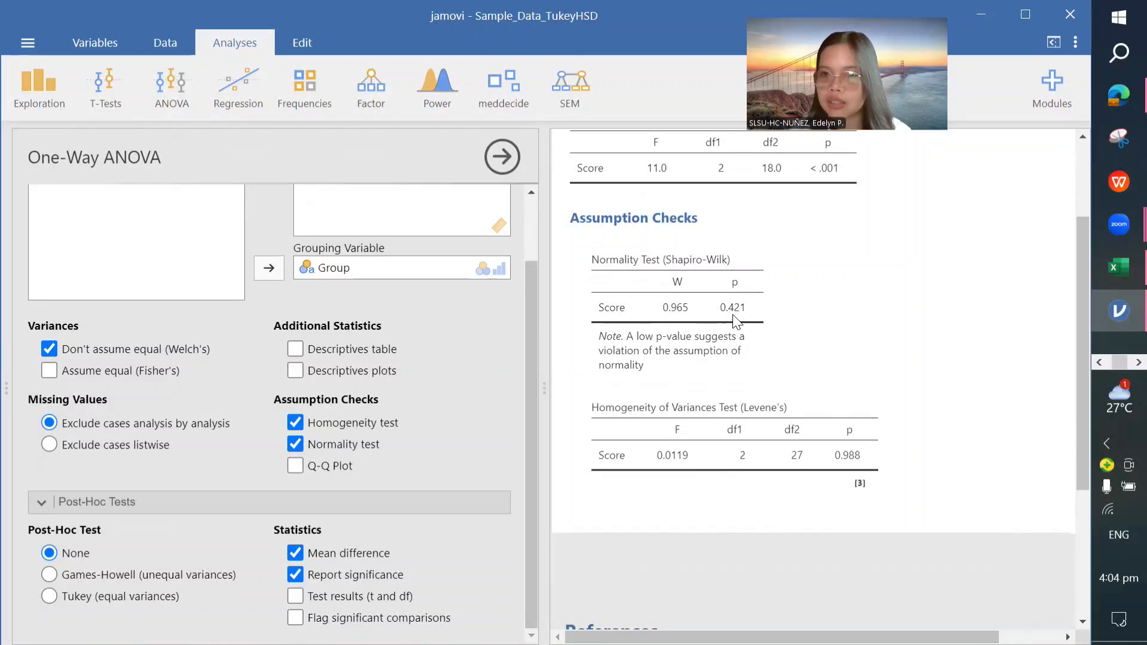
{"action": "scroll", "coordinate": [736, 323], "scroll_direction": "up", "scroll_amount": 3}
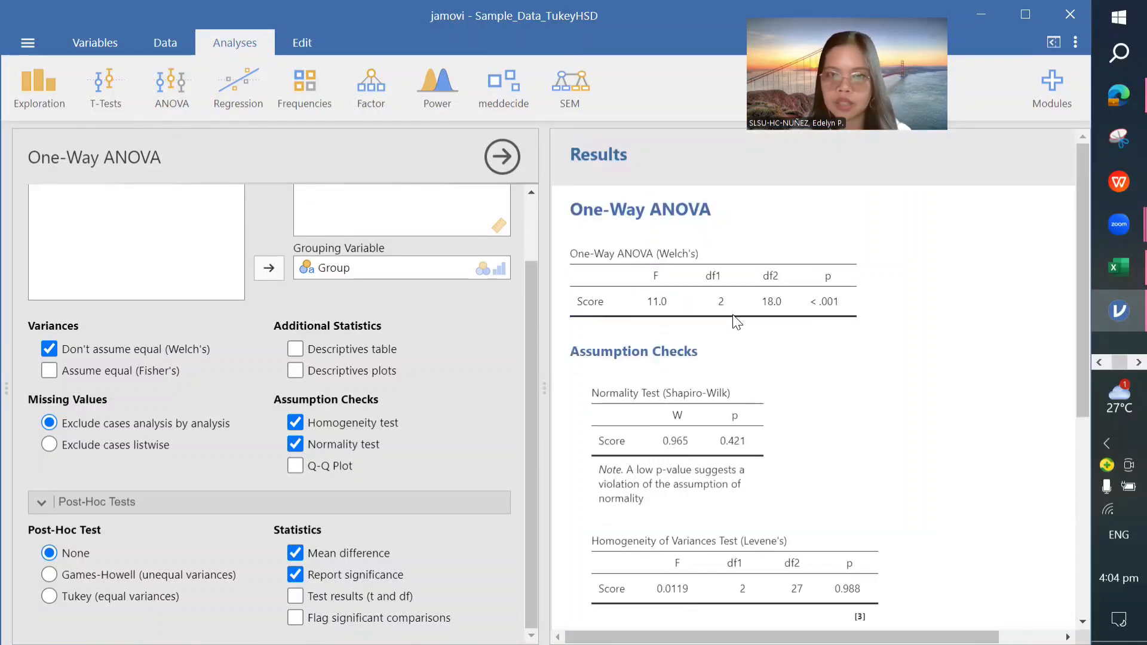
{"action": "scroll", "coordinate": [736, 322], "scroll_direction": "down", "scroll_amount": 2}
{"action": "scroll", "coordinate": [736, 323], "scroll_direction": "up", "scroll_amount": 2}
{"action": "scroll", "coordinate": [736, 323], "scroll_direction": "down", "scroll_amount": 2}
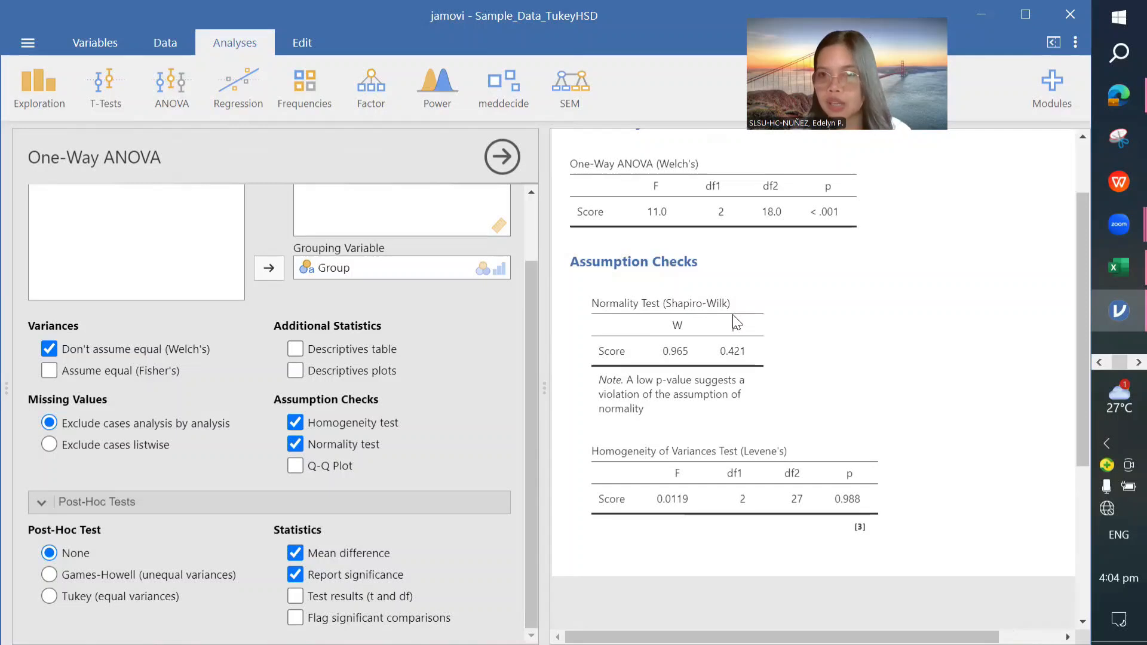
{"action": "scroll", "coordinate": [736, 323], "scroll_direction": "up", "scroll_amount": 2}
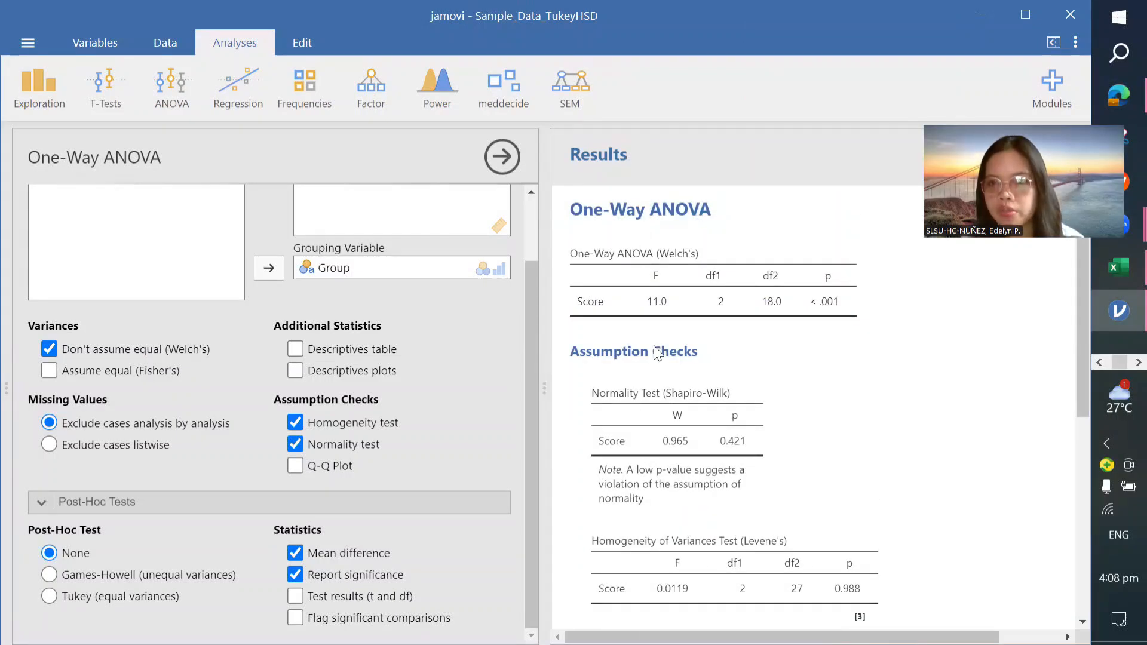
{"action": "scroll", "coordinate": [660, 337], "scroll_direction": "down", "scroll_amount": 4}
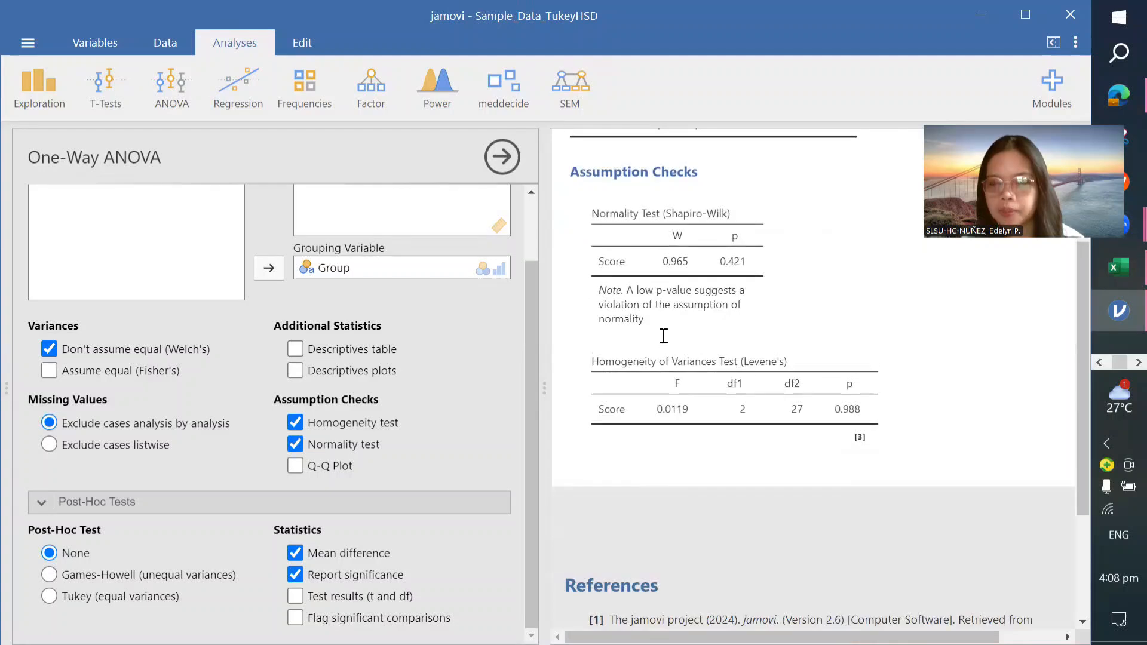
{"action": "scroll", "coordinate": [663, 335], "scroll_direction": "up", "scroll_amount": 2}
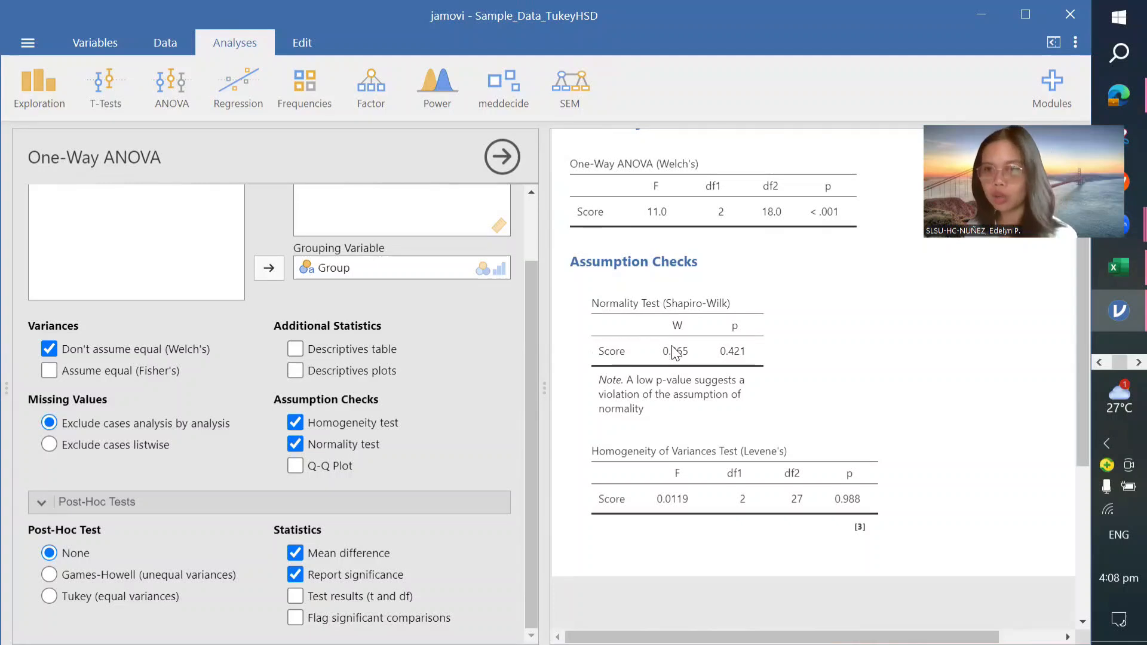
{"action": "scroll", "coordinate": [674, 351], "scroll_direction": "up", "scroll_amount": 2}
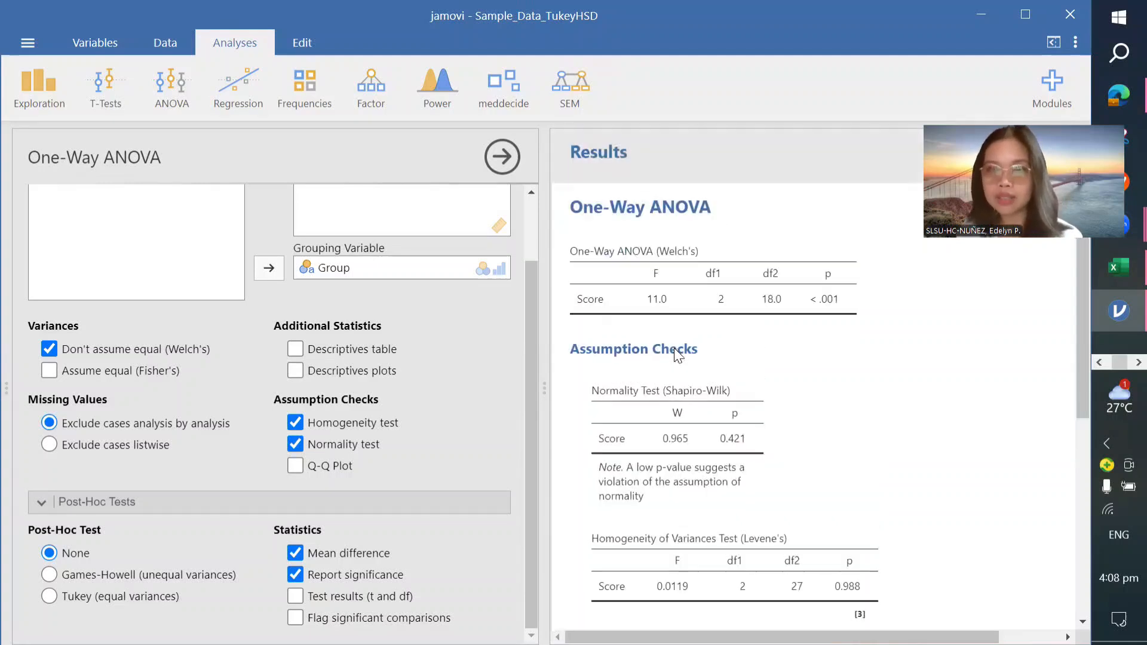
Copy the One-Way ANOVA results to the clipboard.
{"action": "right_click", "coordinate": [637, 208]}
{"action": "left_click", "coordinate": [664, 211]}
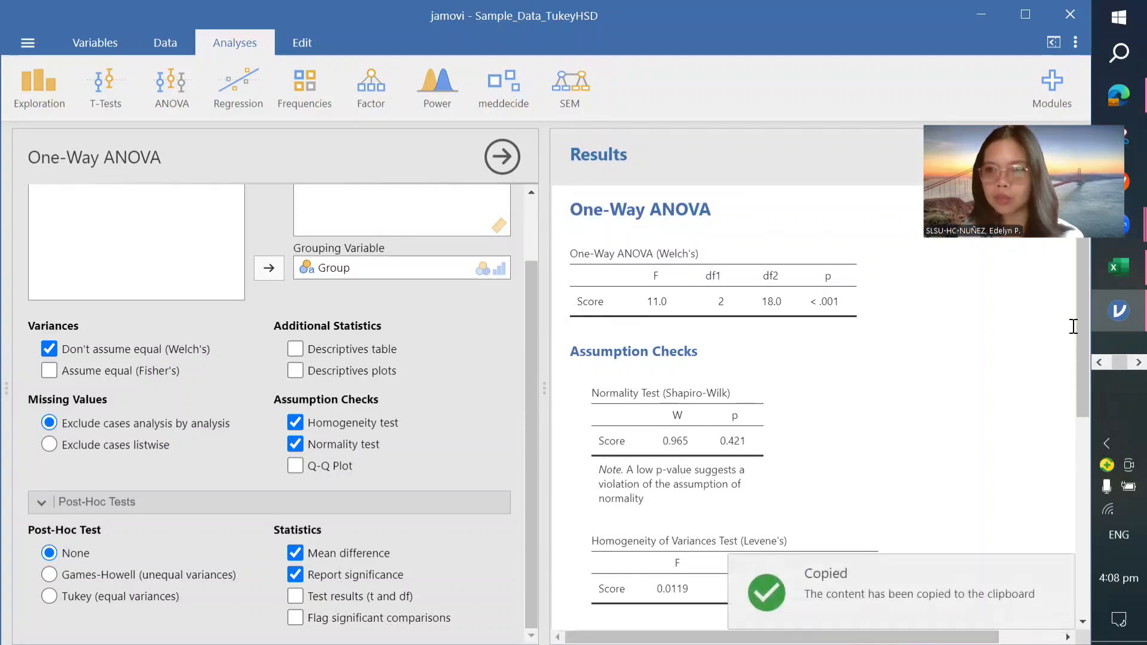
Switch to the Word document and paste the copied One-Way ANOVA results below the assumptions line, keeping the source formatting.
{"action": "left_click", "coordinate": [1138, 362]}
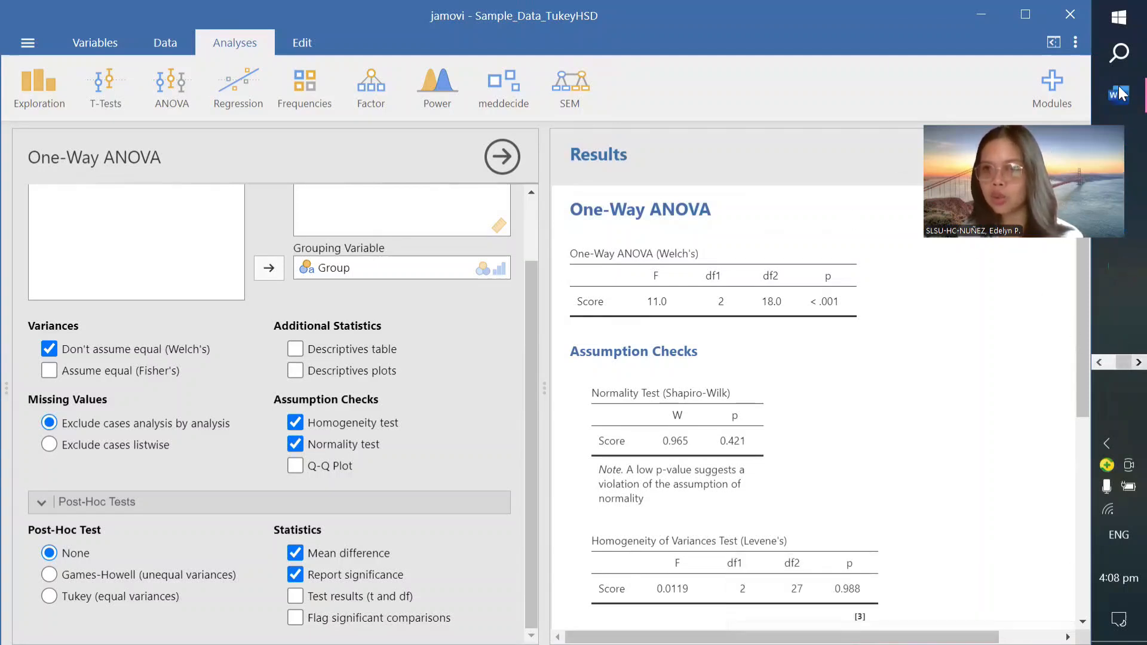
{"action": "mouse_move", "coordinate": [1120, 94]}
{"action": "left_click", "coordinate": [963, 78]}
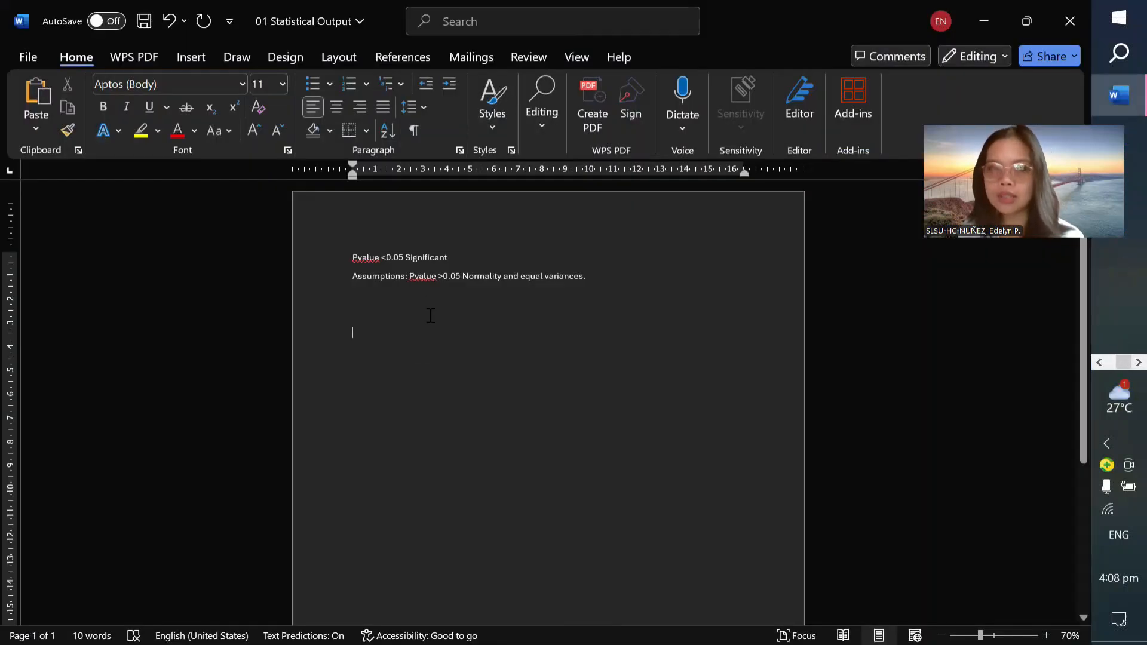
{"action": "right_click", "coordinate": [380, 336]}
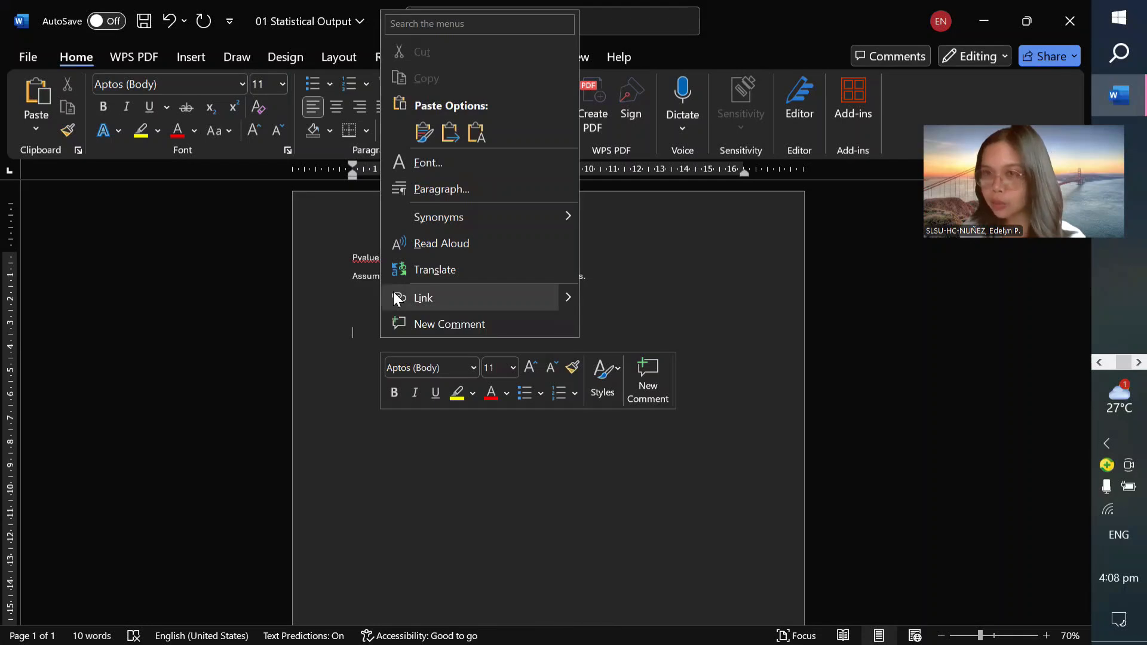
{"action": "left_click", "coordinate": [421, 133]}
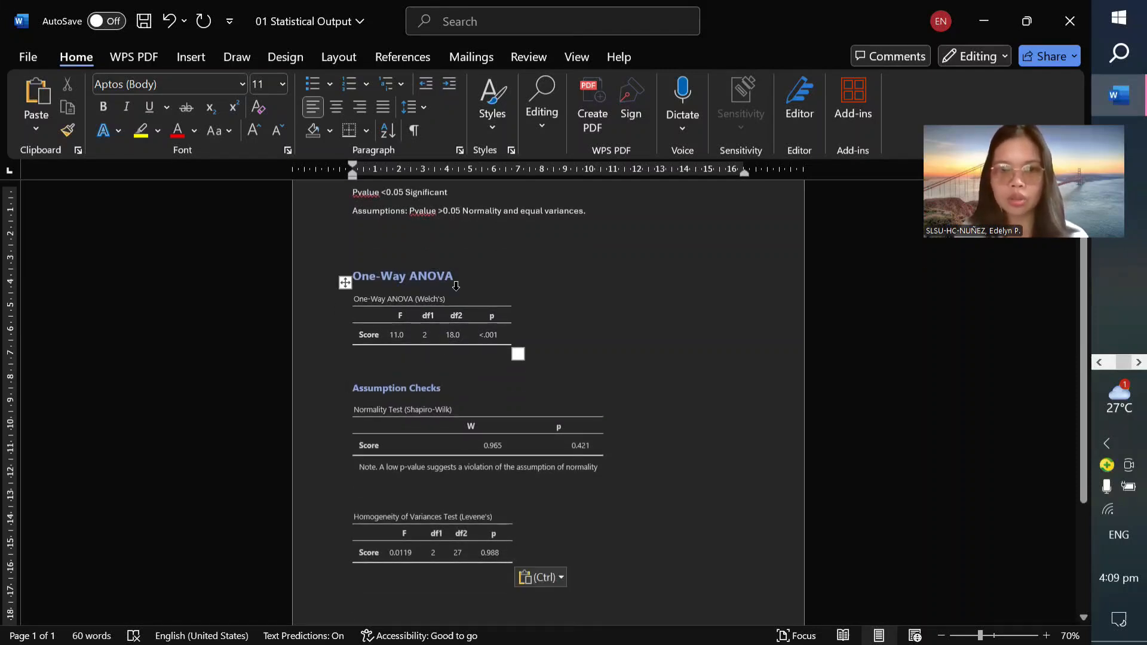
Compare the p-values in the pasted Shapiro-Wilk and Levene's tables with the criterion in the assumptions line.
{"action": "scroll", "coordinate": [457, 291], "scroll_direction": "up", "scroll_amount": 1}
{"action": "scroll", "coordinate": [458, 290], "scroll_direction": "up", "scroll_amount": 1}
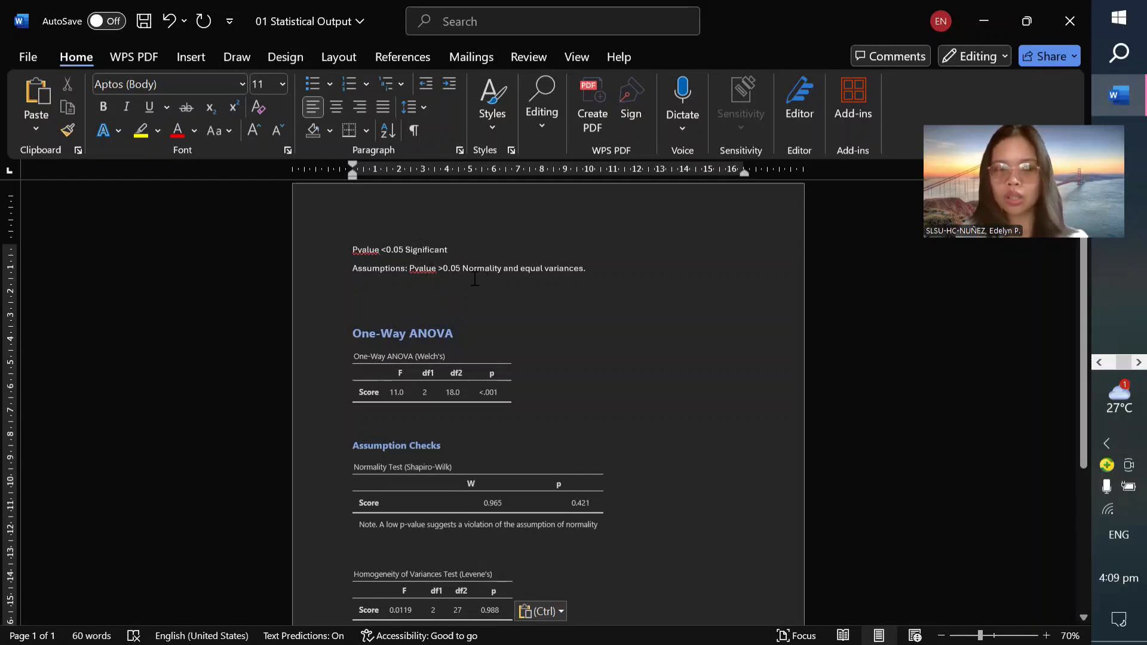
{"action": "scroll", "coordinate": [478, 281], "scroll_direction": "down", "scroll_amount": 3}
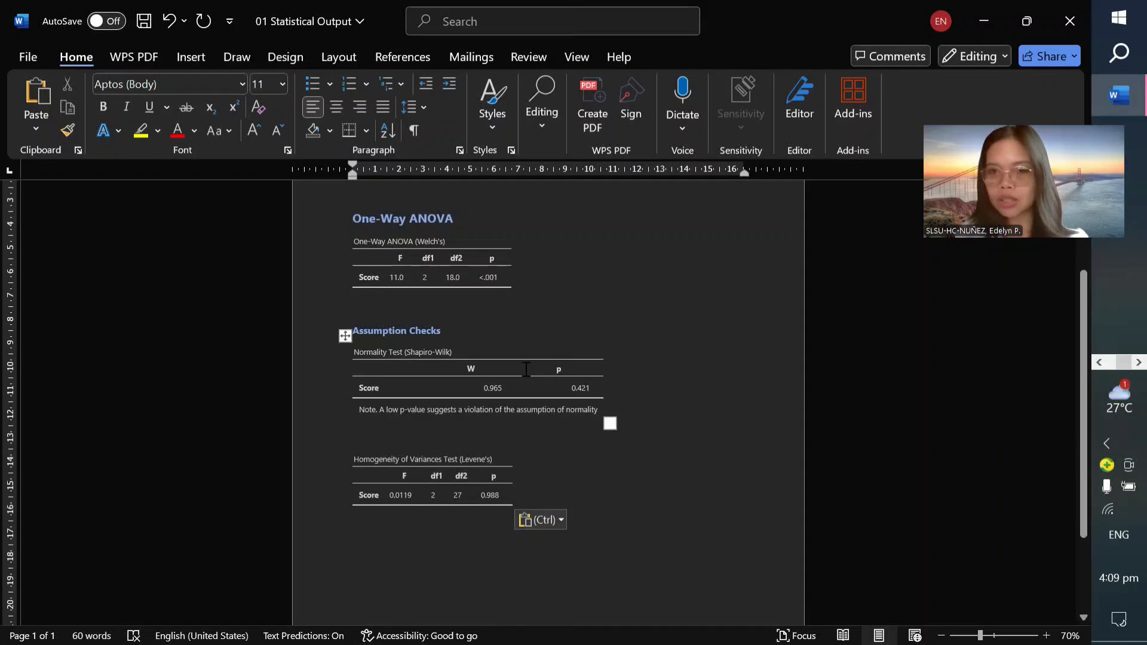
{"action": "left_click", "coordinate": [561, 370]}
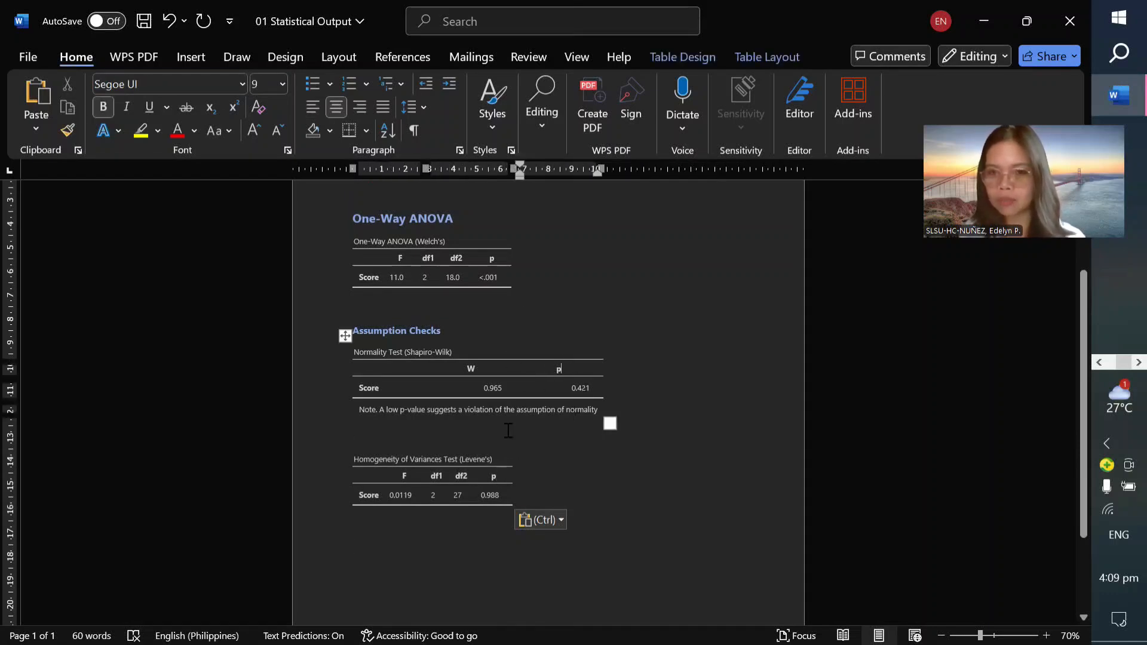
{"action": "left_click", "coordinate": [503, 474]}
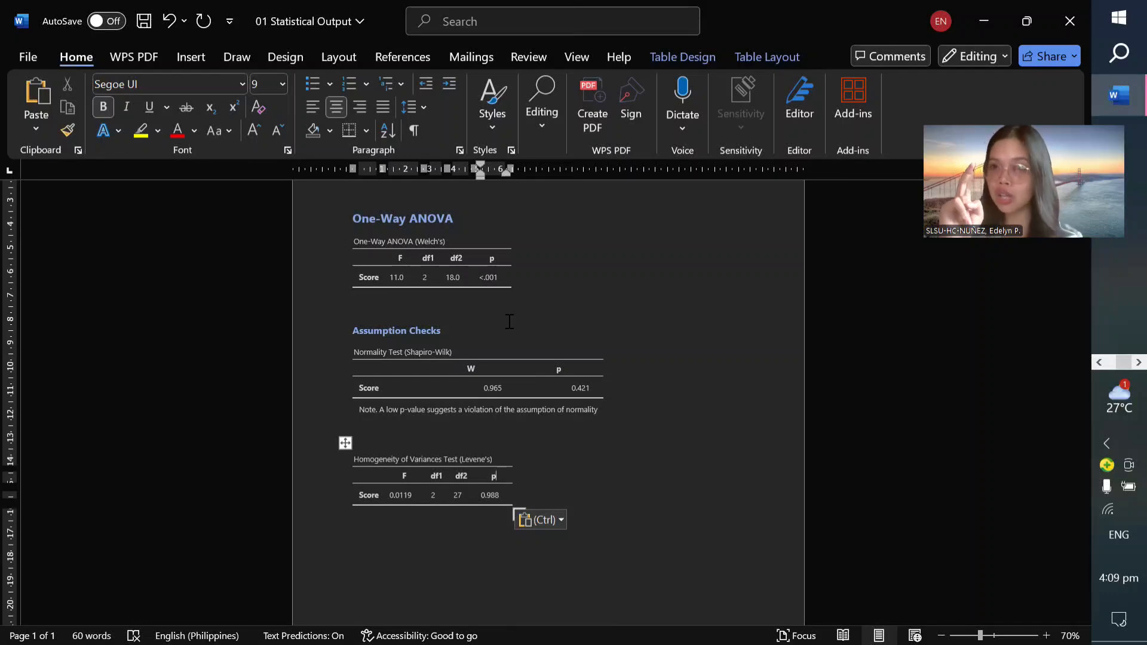
{"action": "left_click", "coordinate": [616, 387]}
Copy ">0.05" from the assumptions line and paste it on a new line under the Shapiro-Wilk p-value.
{"action": "scroll", "coordinate": [590, 315], "scroll_direction": "up", "scroll_amount": 3}
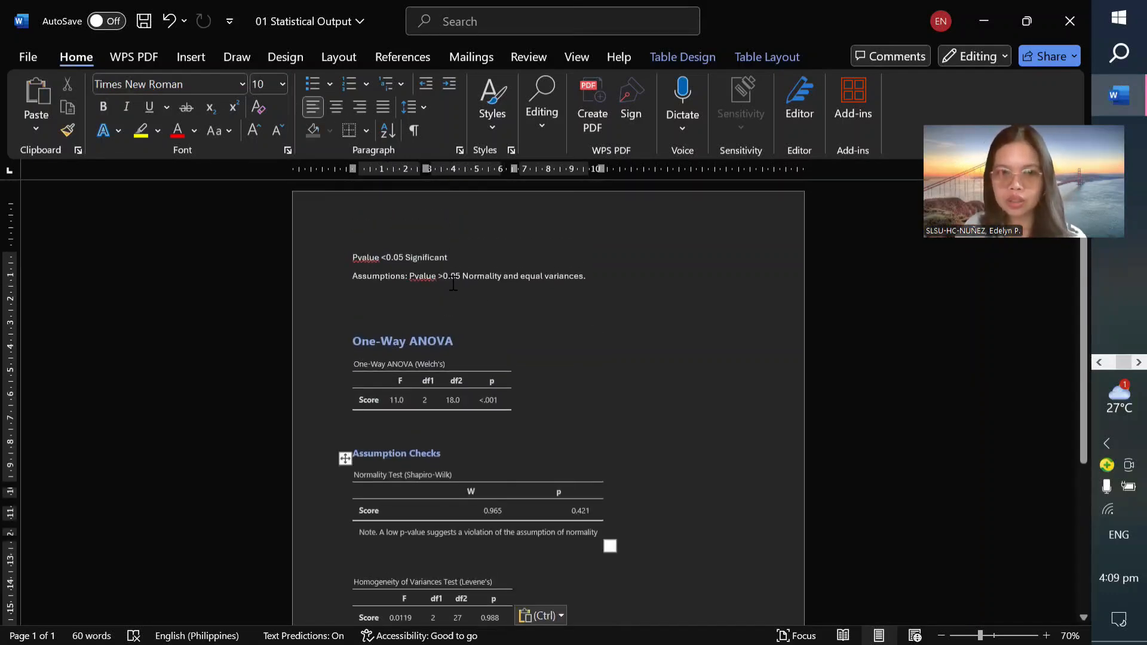
{"action": "left_click_drag", "start_coordinate": [410, 277], "coordinate": [439, 275]}
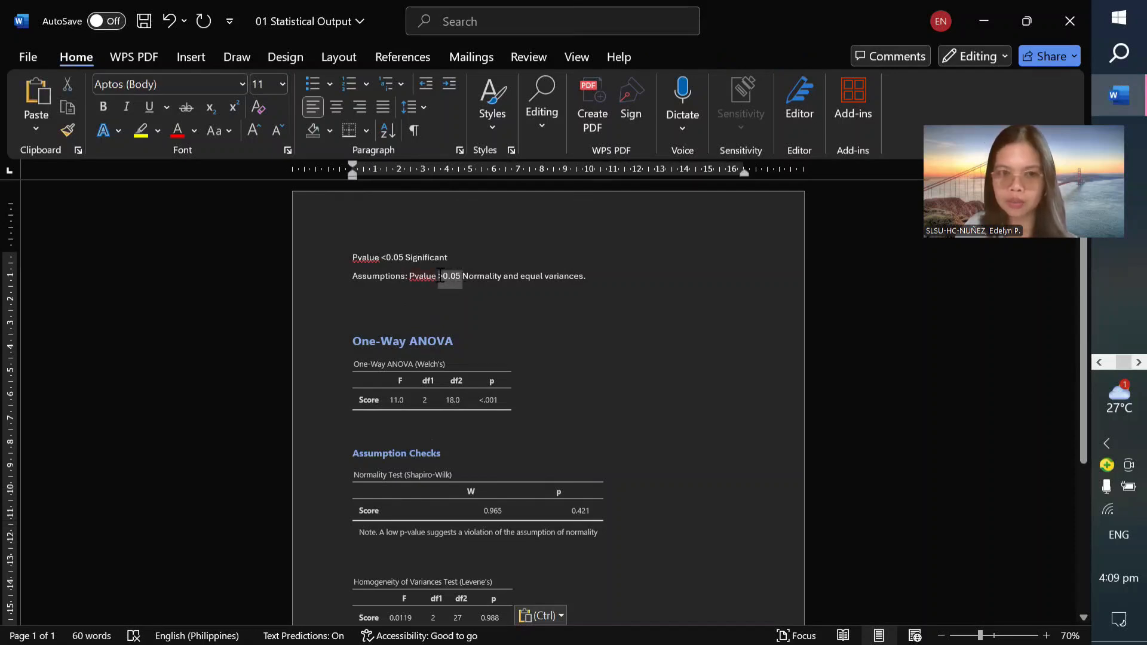
{"action": "right_click", "coordinate": [439, 274]}
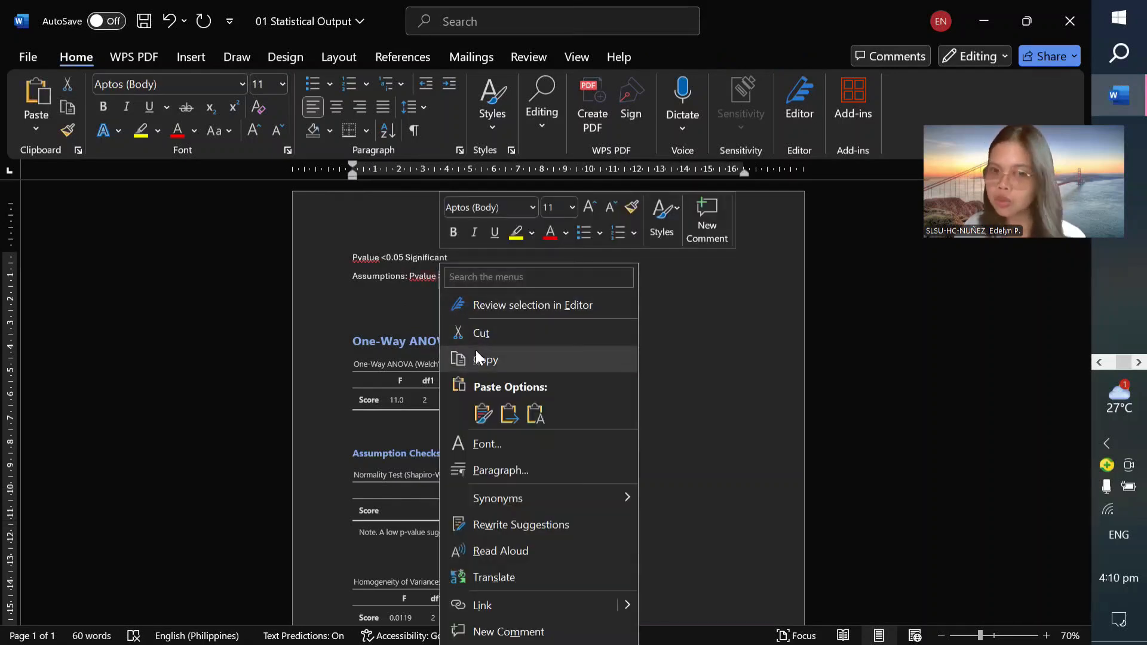
{"action": "left_click", "coordinate": [475, 350]}
{"action": "scroll", "coordinate": [564, 342], "scroll_direction": "down", "scroll_amount": 2}
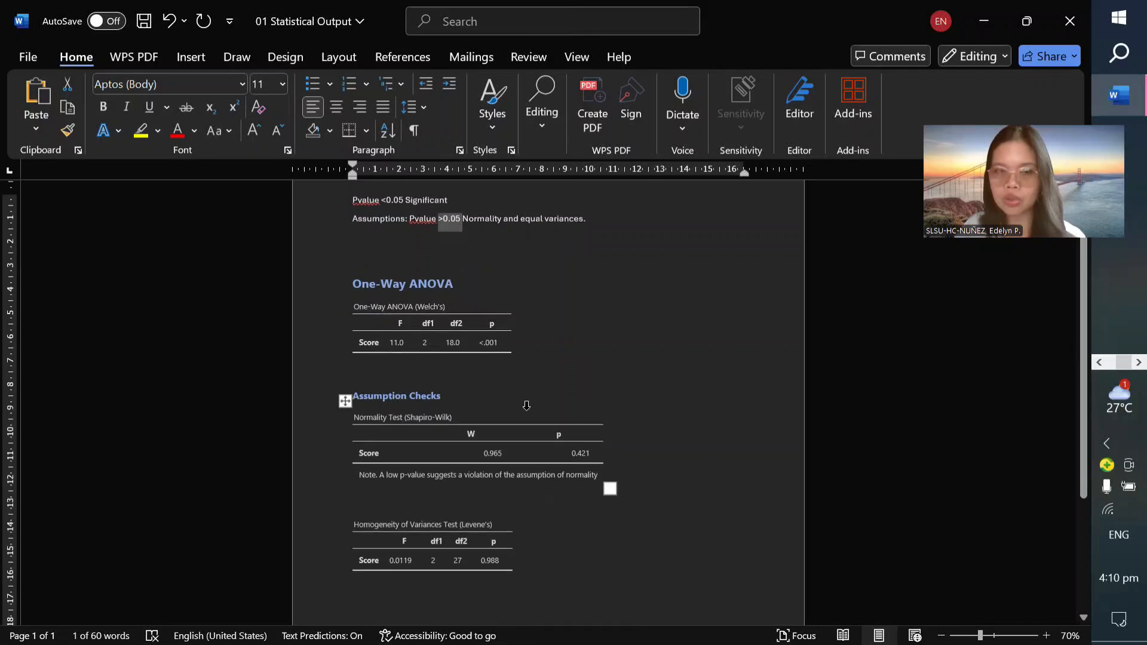
{"action": "left_click", "coordinate": [591, 449]}
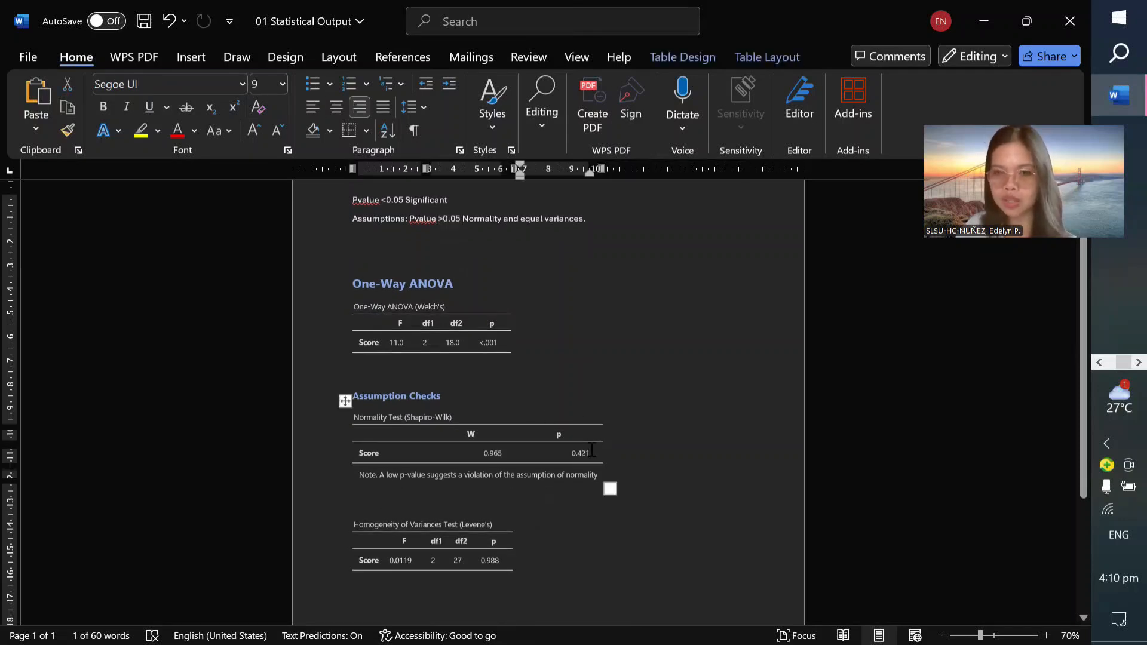
{"action": "key", "text": "Return"}
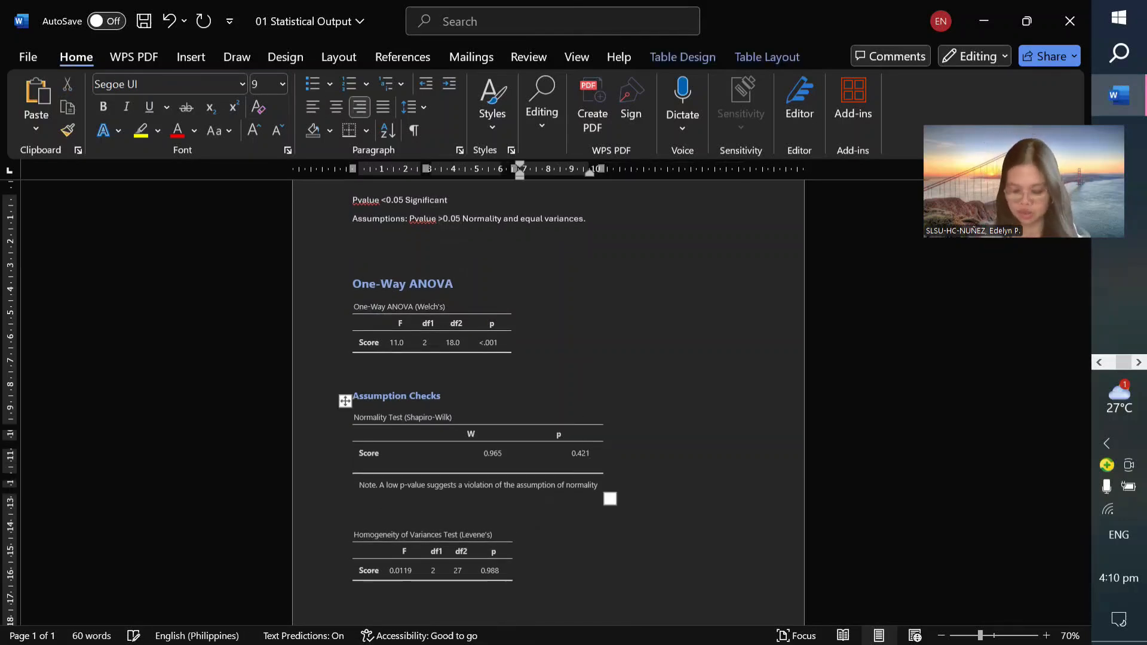
{"action": "key", "text": "ctrl+v"}
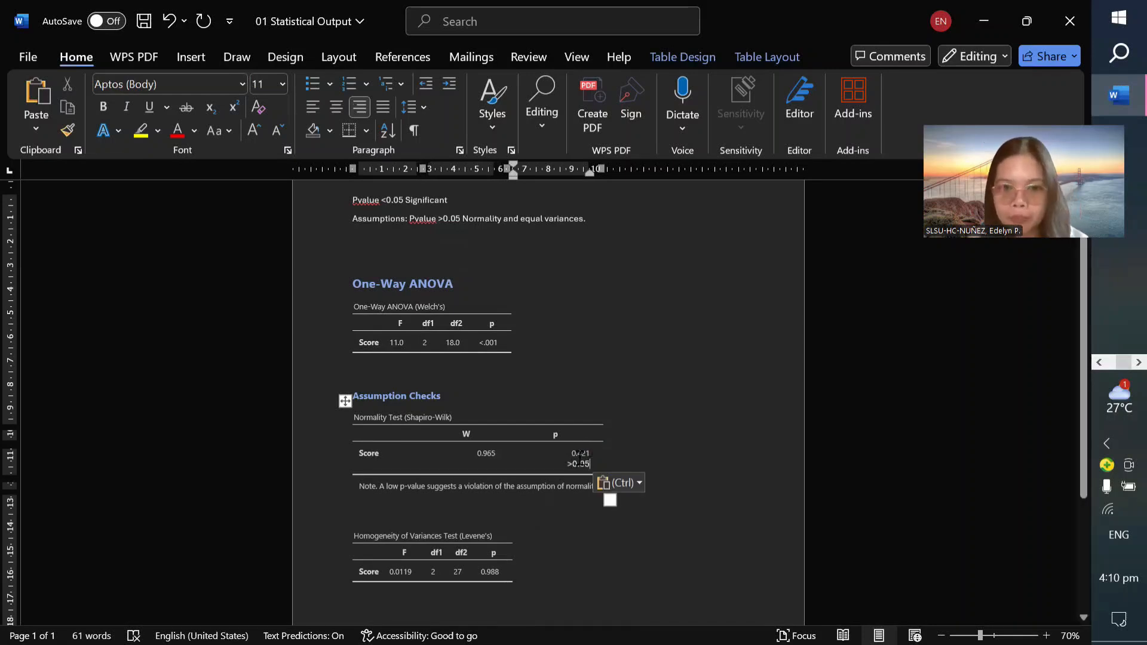
Append ", Normal" to the ">0.05" note under the Shapiro-Wilk p-value.
{"action": "left_click", "coordinate": [579, 456]}
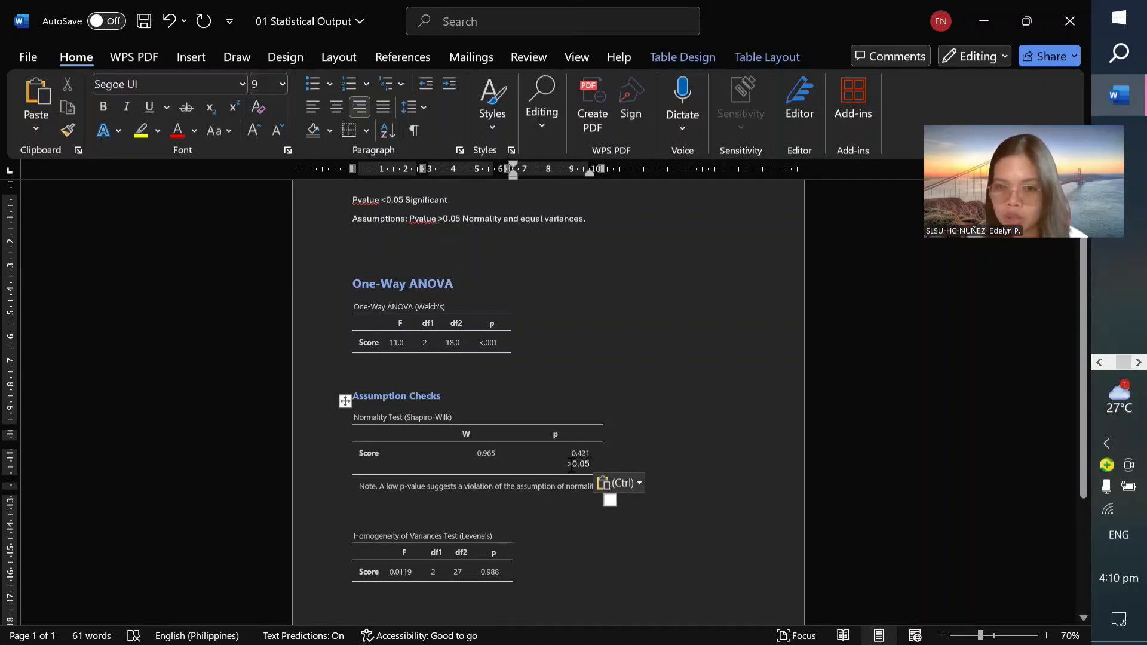
{"action": "double_click", "coordinate": [570, 464]}
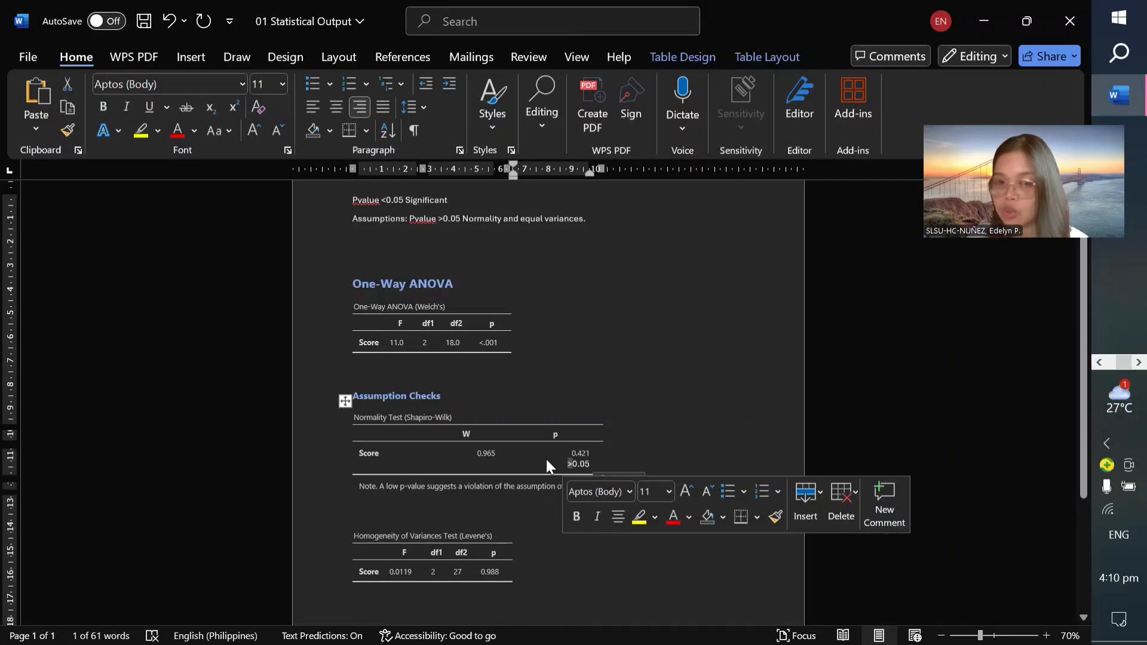
{"action": "key", "text": "ctrl+v"}
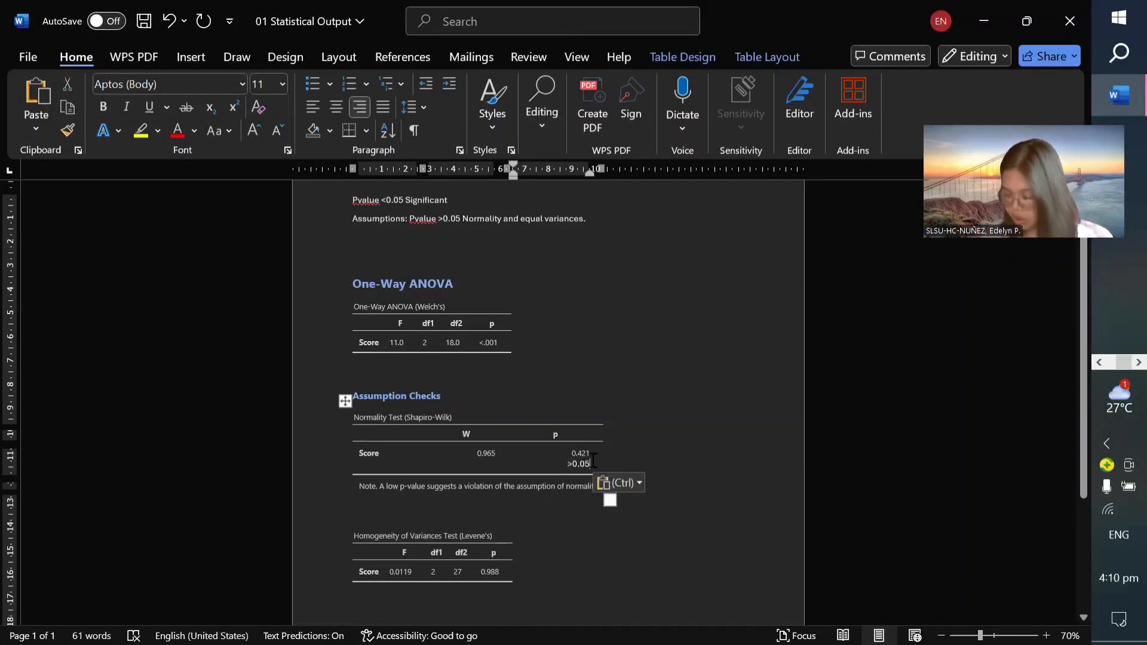
{"action": "type", "text": ", Normal"}
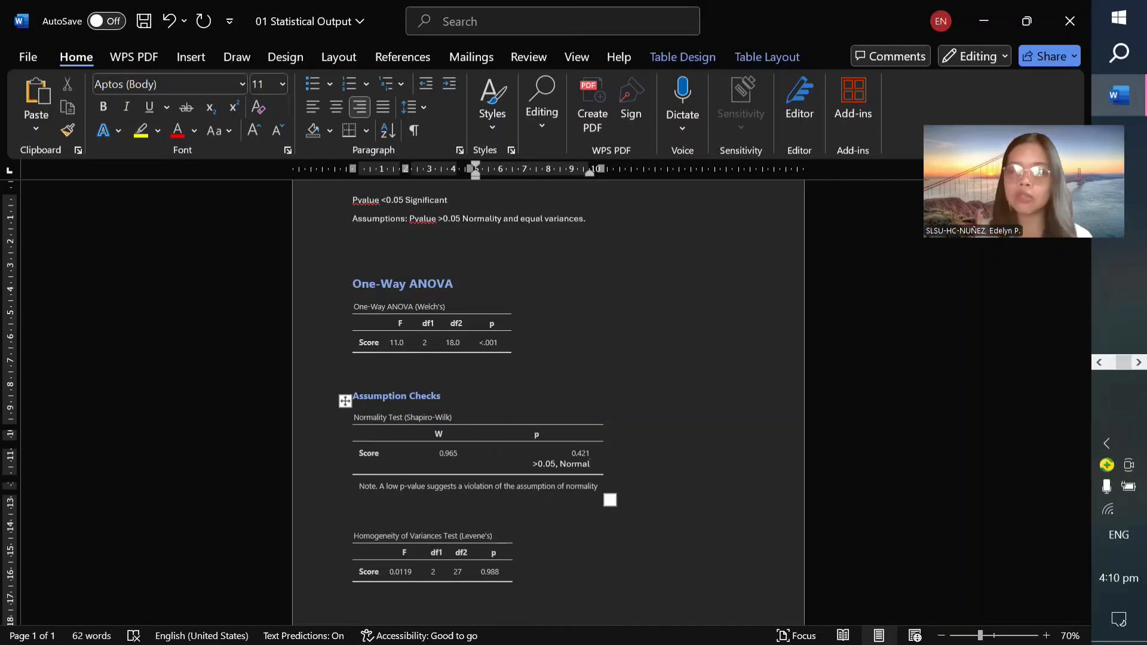
Add the note ">0.05, Equal Variances" on a new line under the p-value in the Levene's homogeneity table.
{"action": "scroll", "coordinate": [548, 467], "scroll_direction": "down", "scroll_amount": 3}
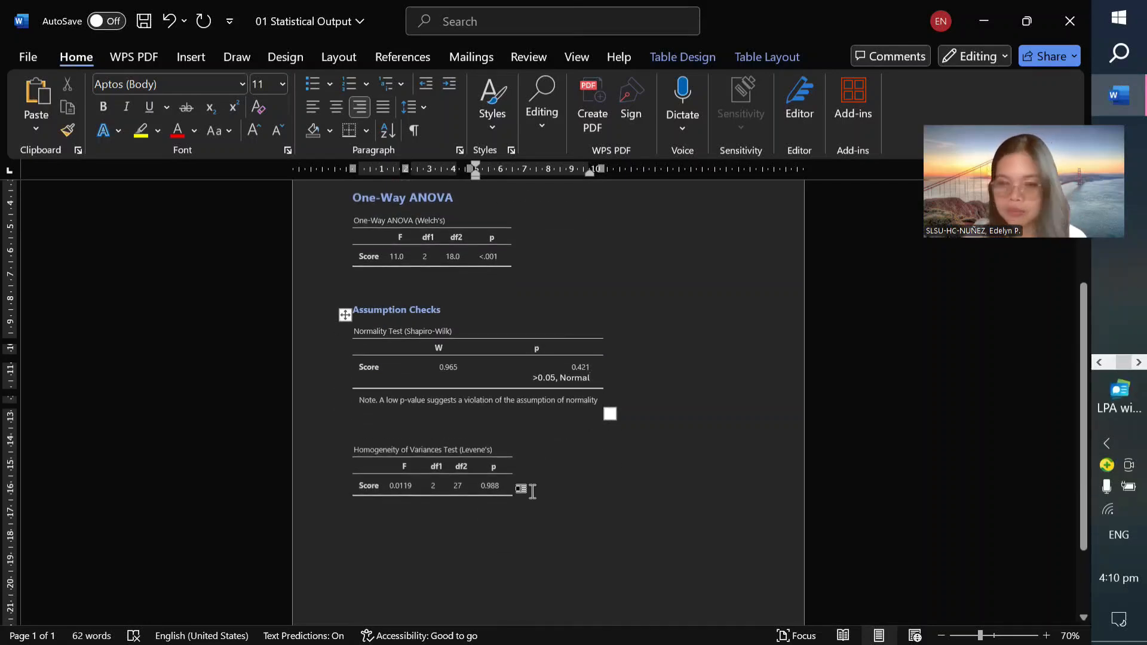
{"action": "left_click", "coordinate": [504, 487]}
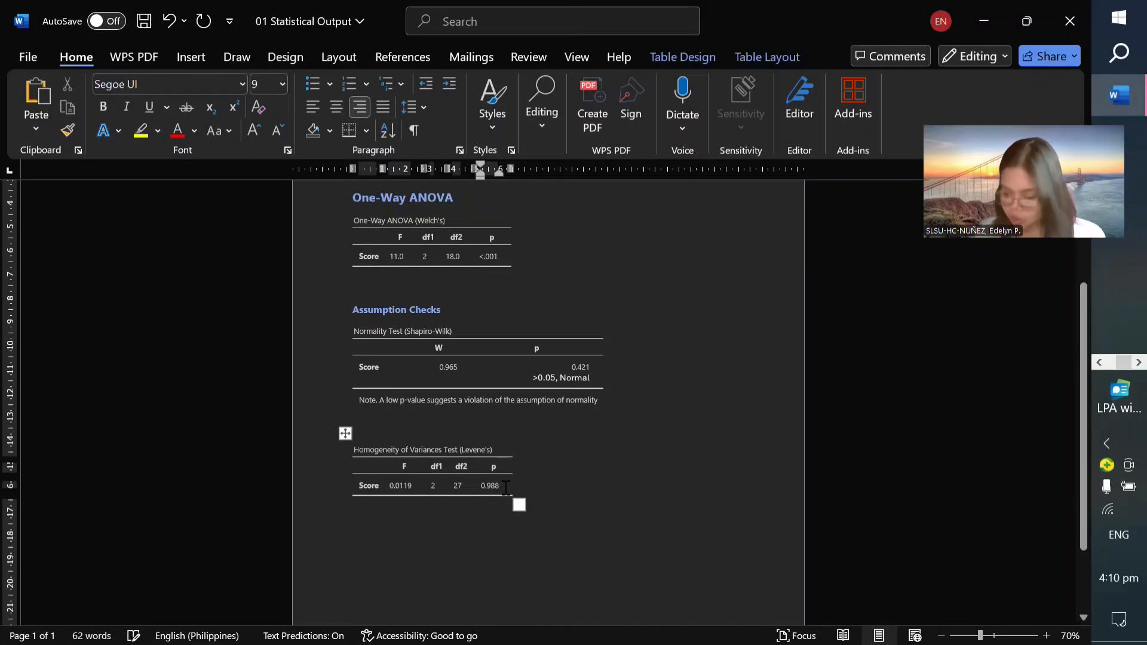
{"action": "key", "text": "Return"}
{"action": "key", "text": "ctrl+v"}
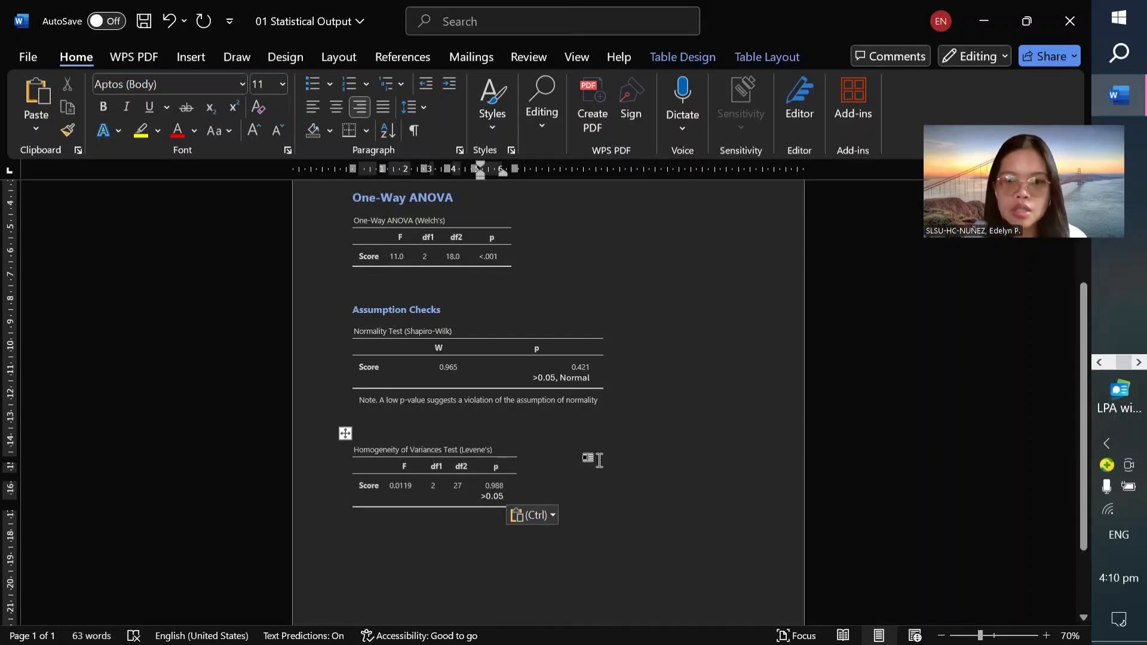
{"action": "scroll", "coordinate": [599, 461], "scroll_direction": "up", "scroll_amount": 4, "text": "ctrl"}
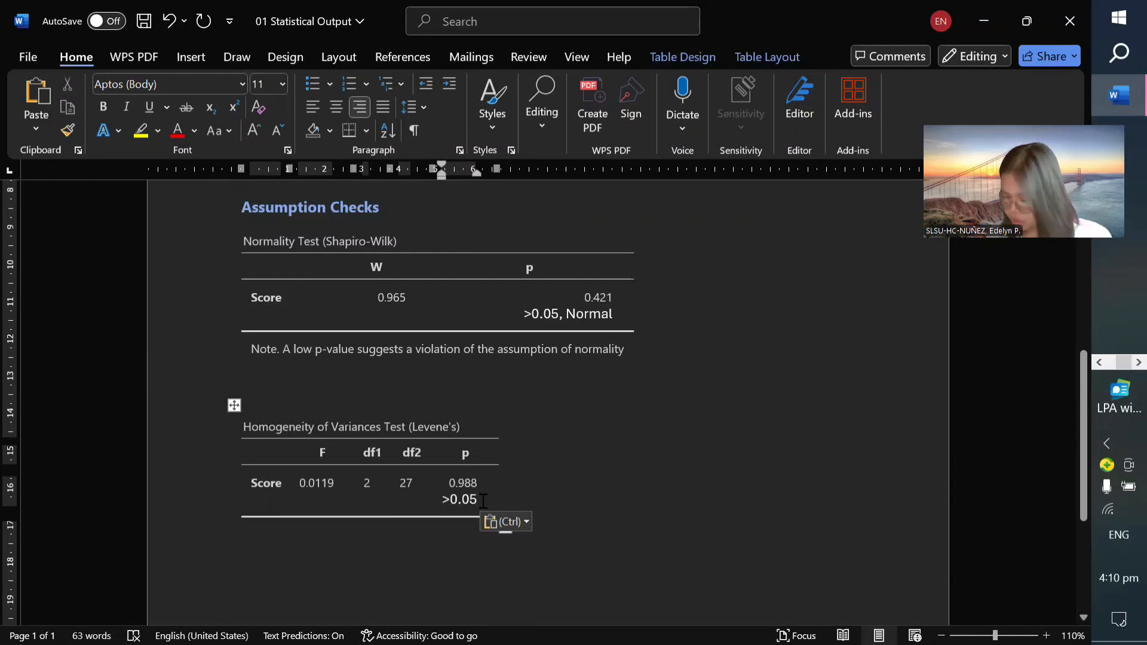
{"action": "type", "text": ", Equal "}
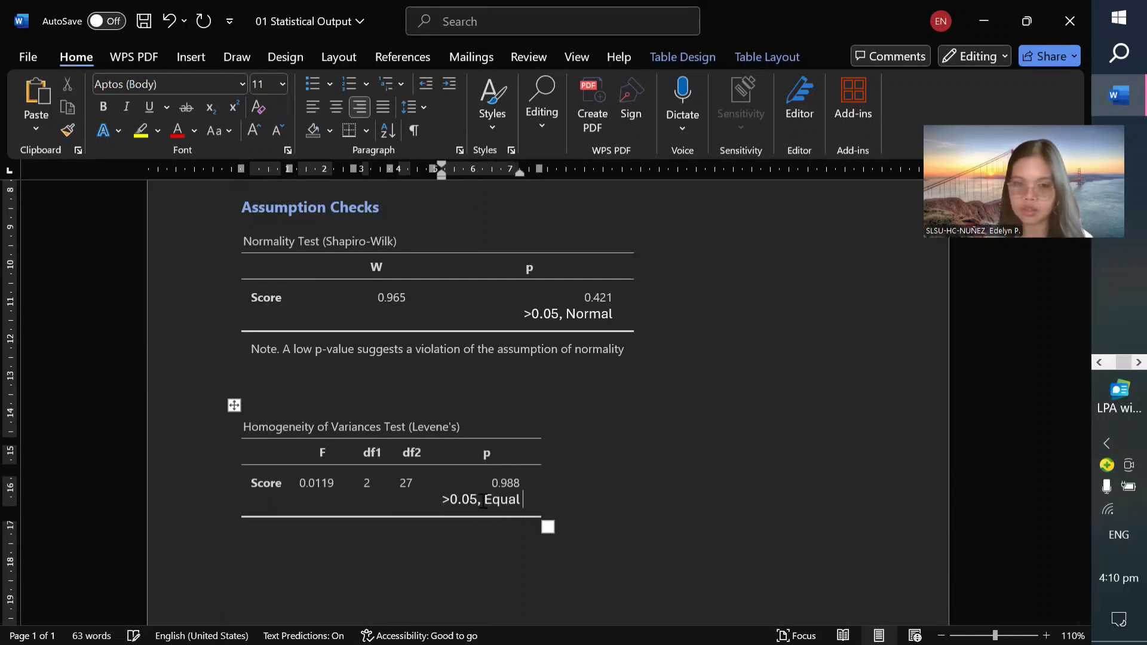
{"action": "type", "text": "Variance"}
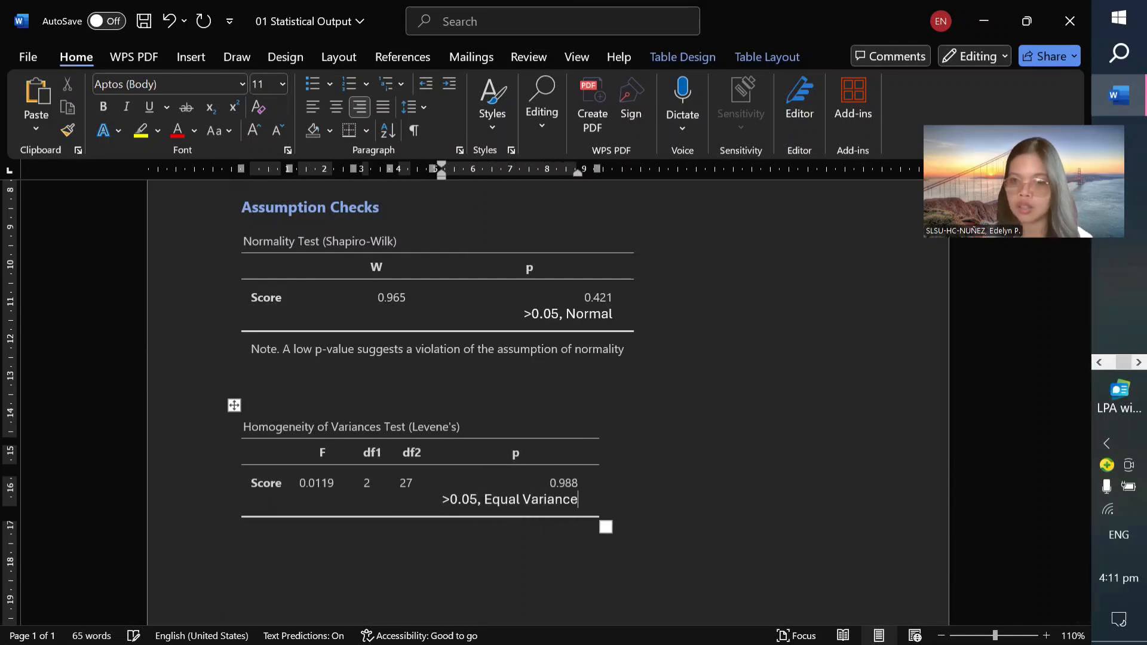
{"action": "type", "text": "s"}
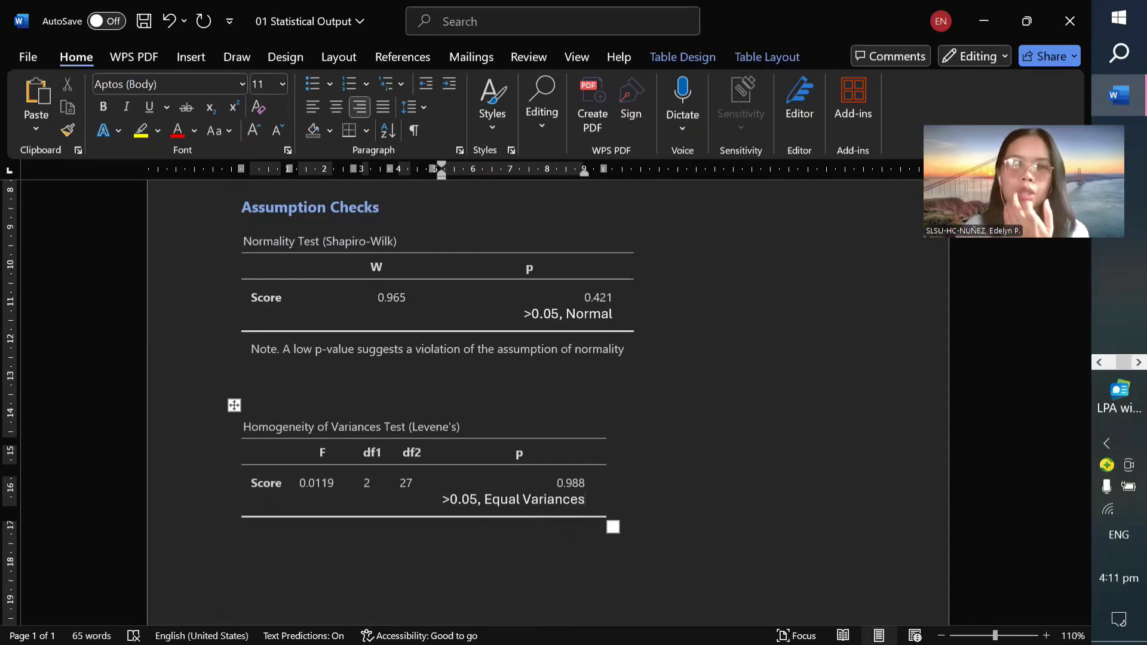
Review the Welch's ANOVA table and the annotated normality and homogeneity results.
{"action": "scroll", "coordinate": [518, 466], "scroll_direction": "up", "scroll_amount": 4}
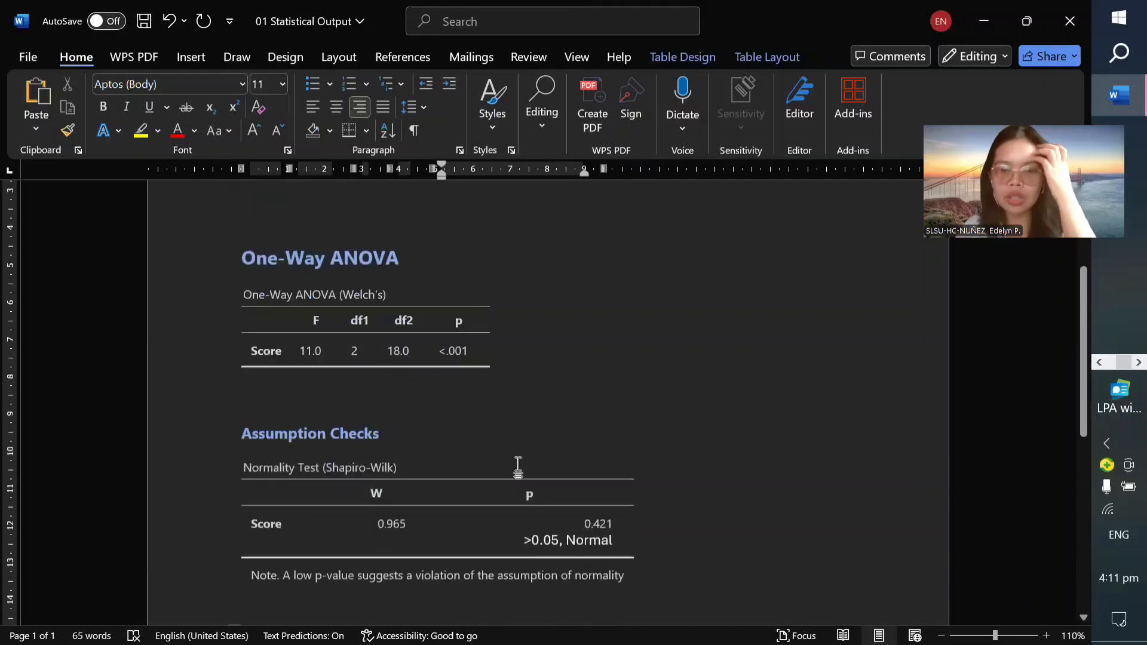
{"action": "scroll", "coordinate": [518, 466], "scroll_direction": "down", "scroll_amount": 2}
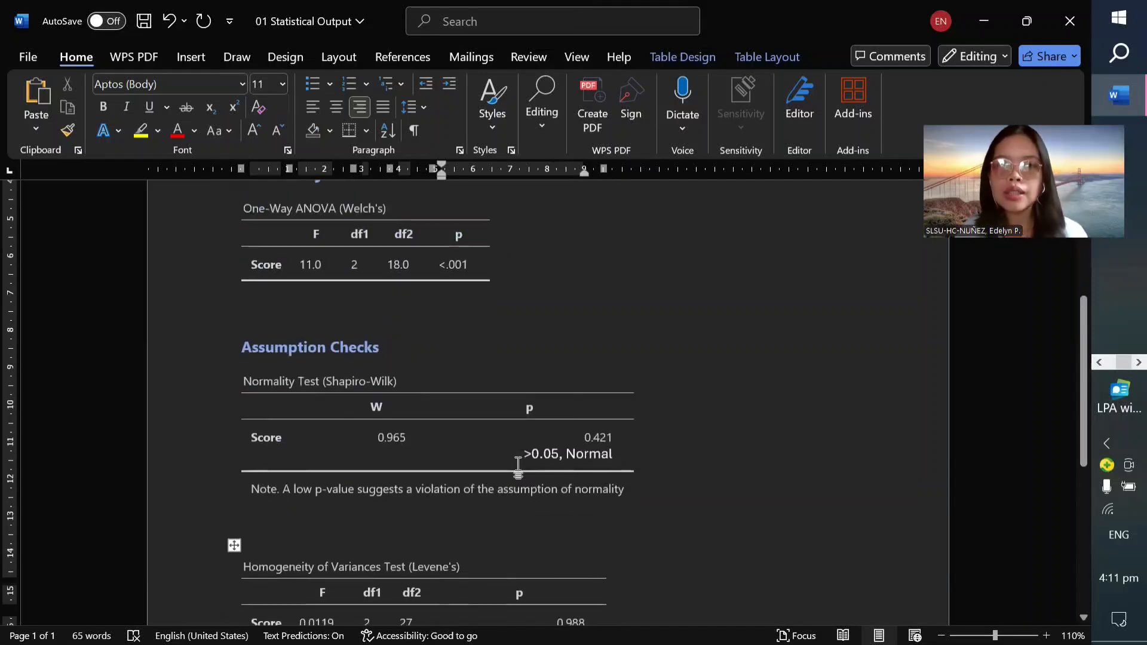
{"action": "scroll", "coordinate": [563, 446], "scroll_direction": "down", "scroll_amount": 2}
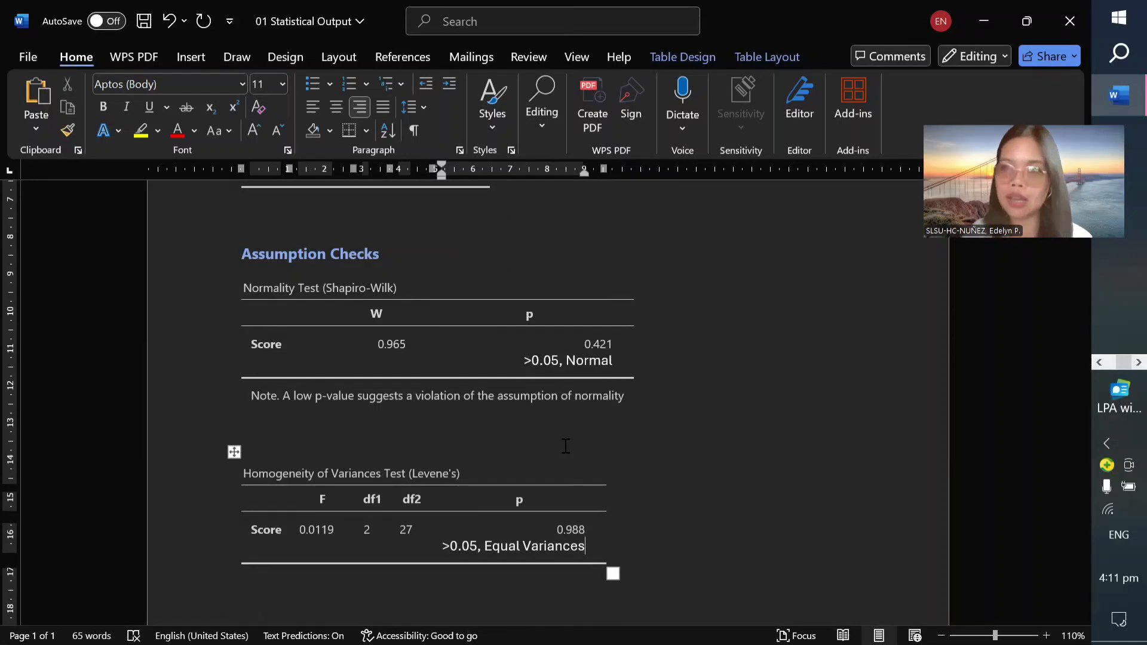
{"action": "scroll", "coordinate": [565, 446], "scroll_direction": "up", "scroll_amount": 3}
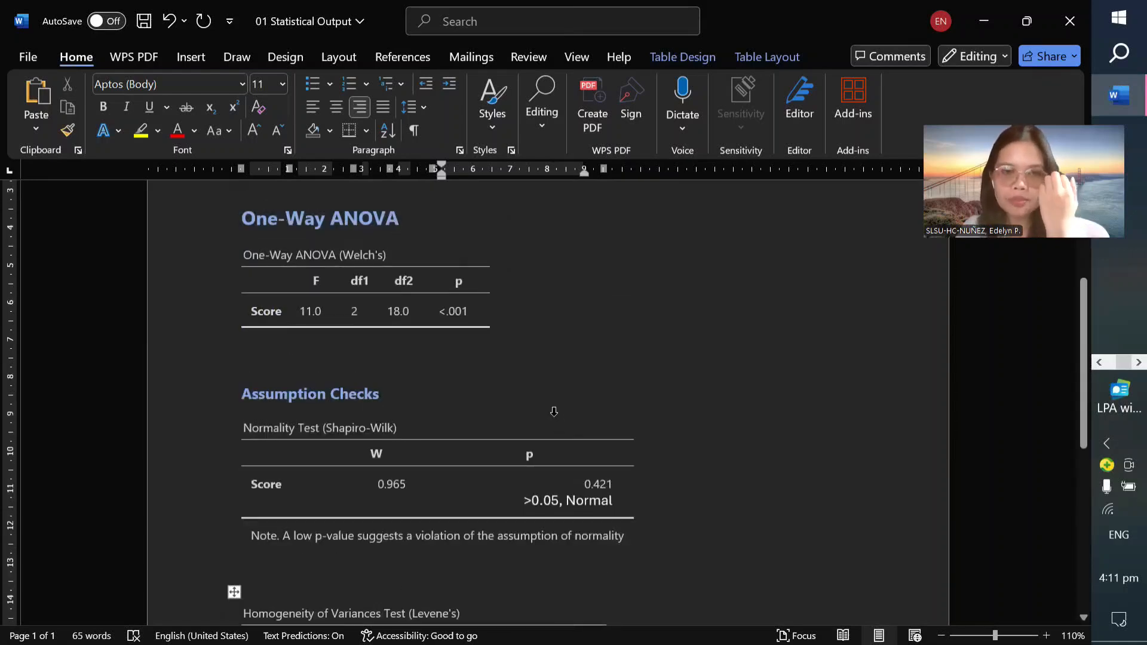
{"action": "scroll", "coordinate": [554, 416], "scroll_direction": "down", "scroll_amount": 1}
{"action": "scroll", "coordinate": [555, 417], "scroll_direction": "down", "scroll_amount": 1}
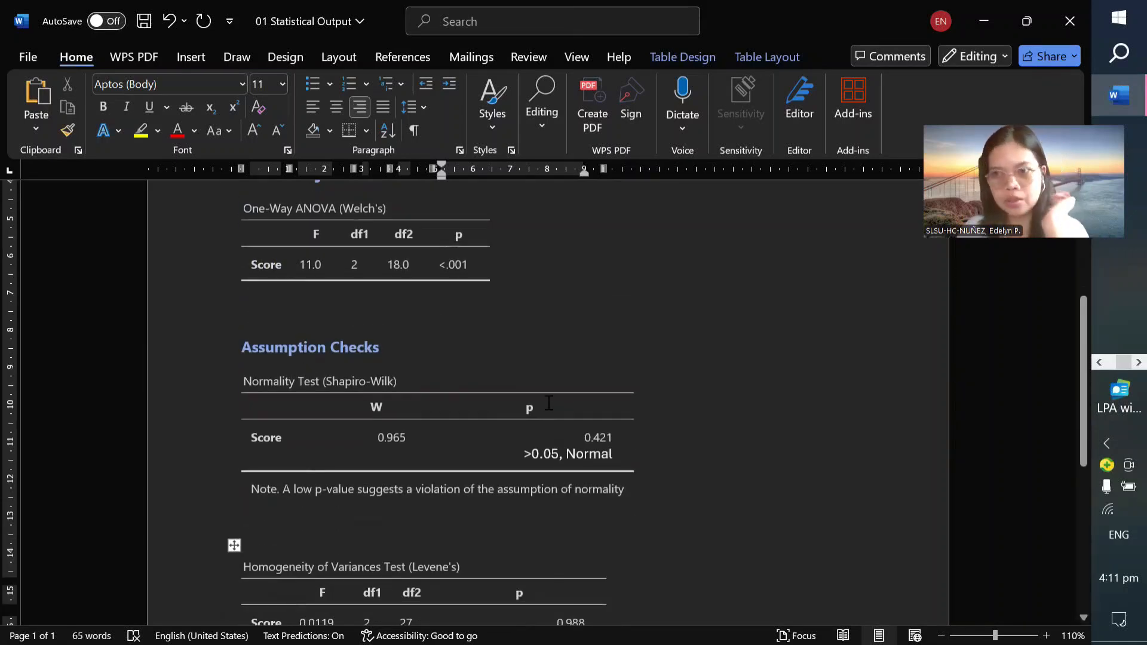
Copy "<0.05" from the significance line and paste it as plain text on a new line under the Welch's ANOVA p-value.
{"action": "scroll", "coordinate": [549, 403], "scroll_direction": "up", "scroll_amount": 5}
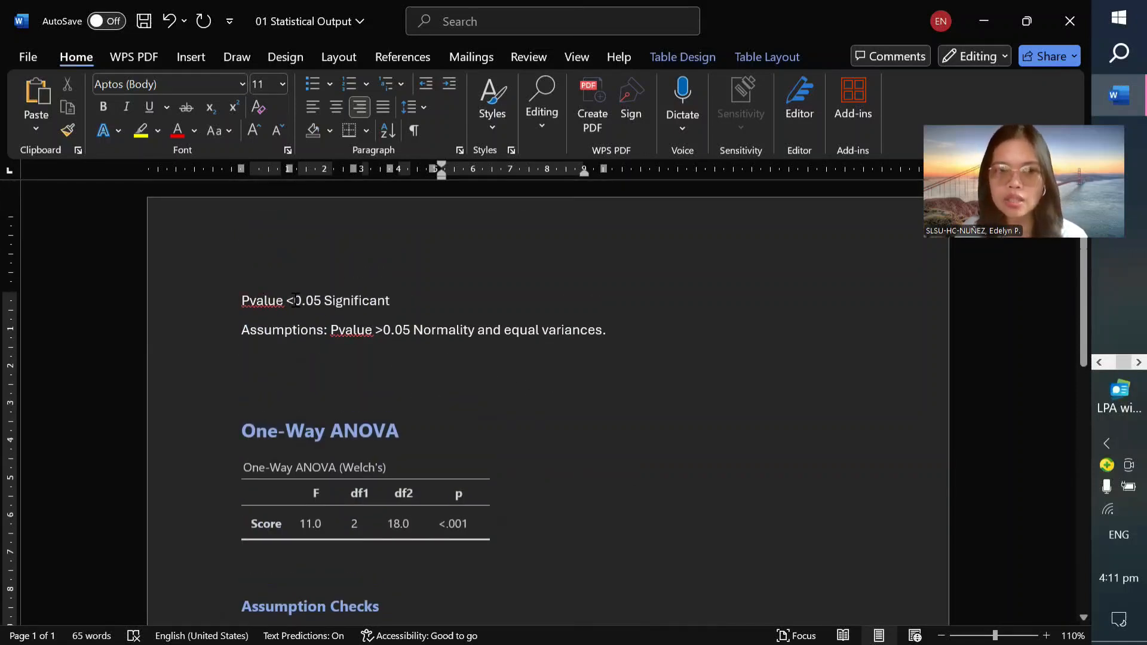
{"action": "left_click_drag", "start_coordinate": [287, 300], "coordinate": [316, 297]}
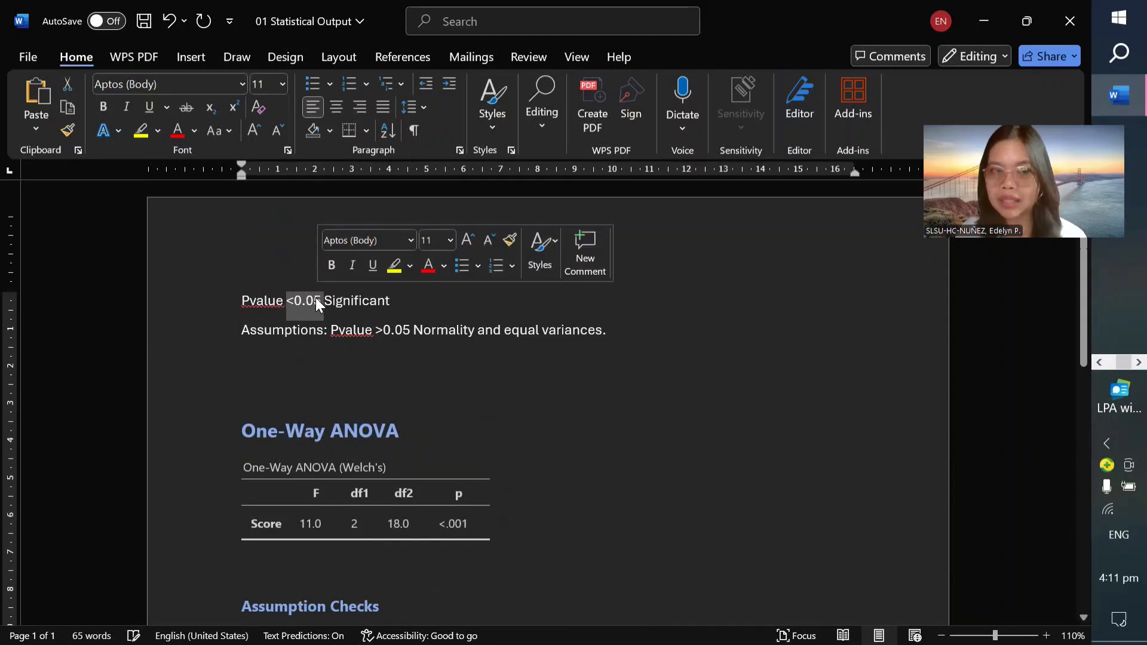
{"action": "right_click", "coordinate": [315, 298]}
{"action": "left_click", "coordinate": [365, 360]}
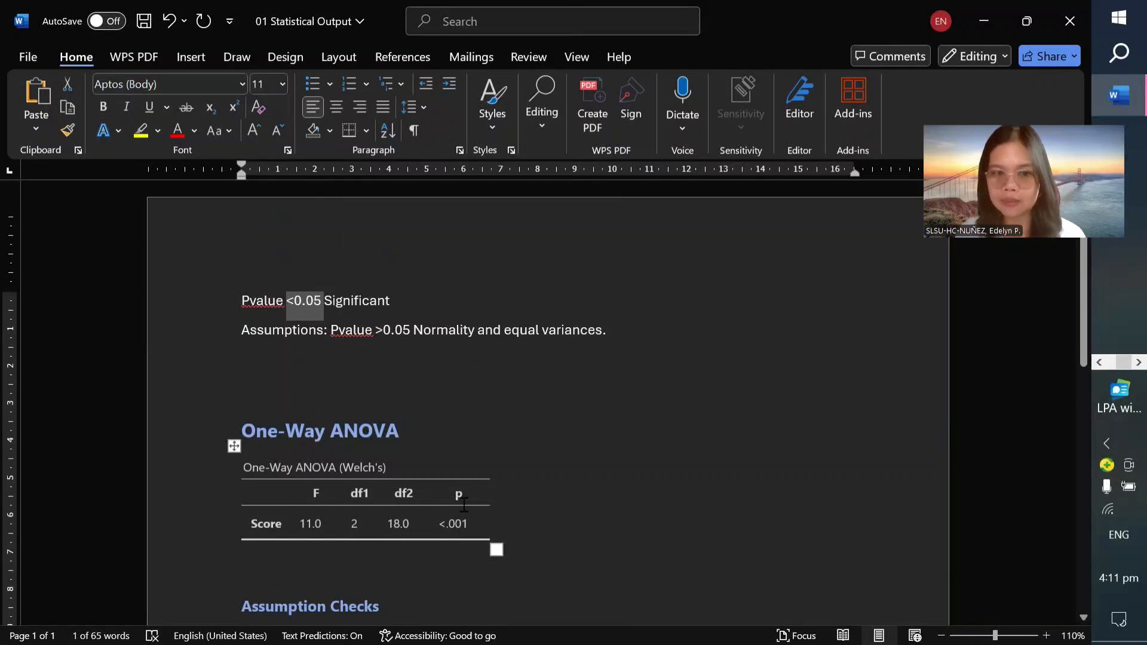
{"action": "left_click", "coordinate": [476, 524]}
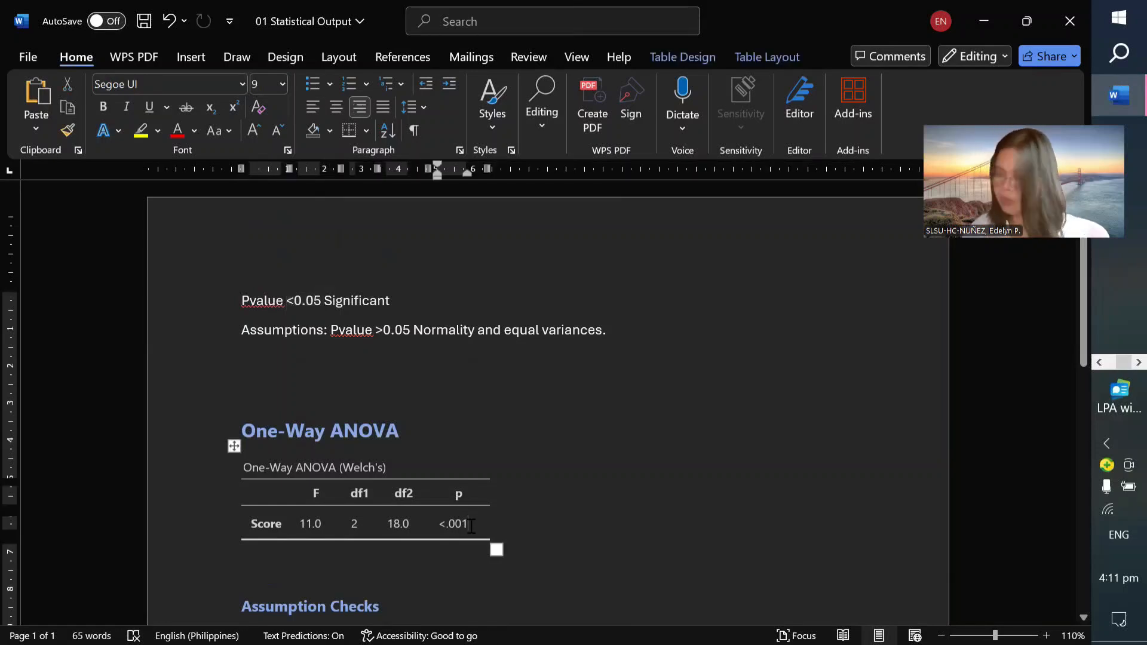
{"action": "key", "text": "Return"}
{"action": "scroll", "coordinate": [453, 510], "scroll_direction": "down", "scroll_amount": 2}
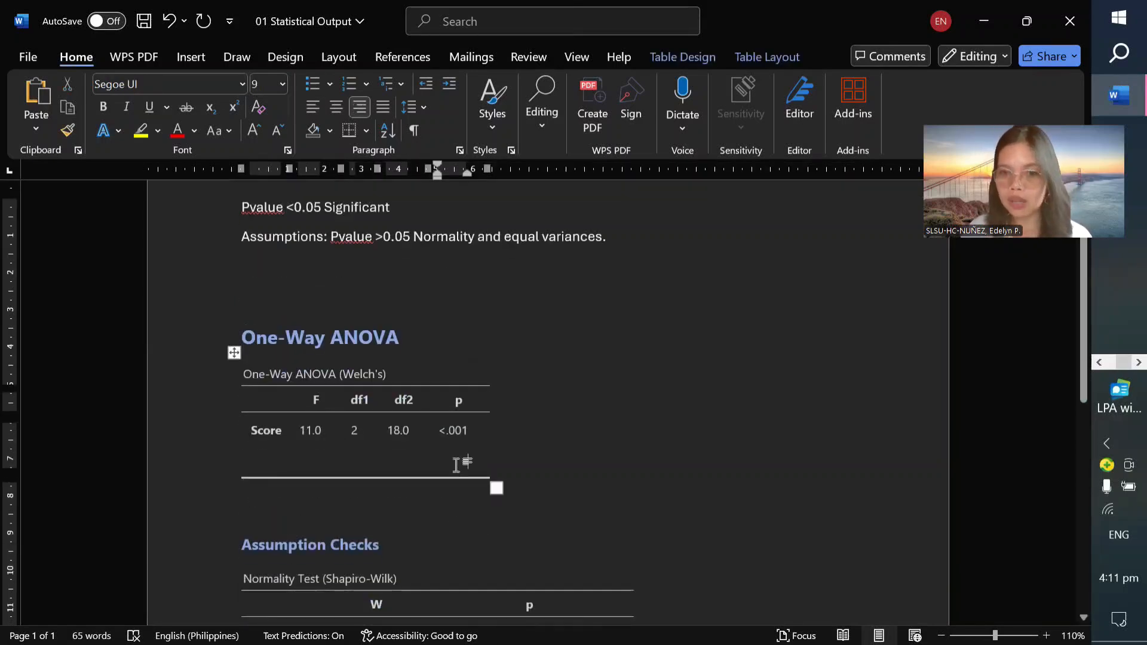
{"action": "right_click", "coordinate": [461, 464]}
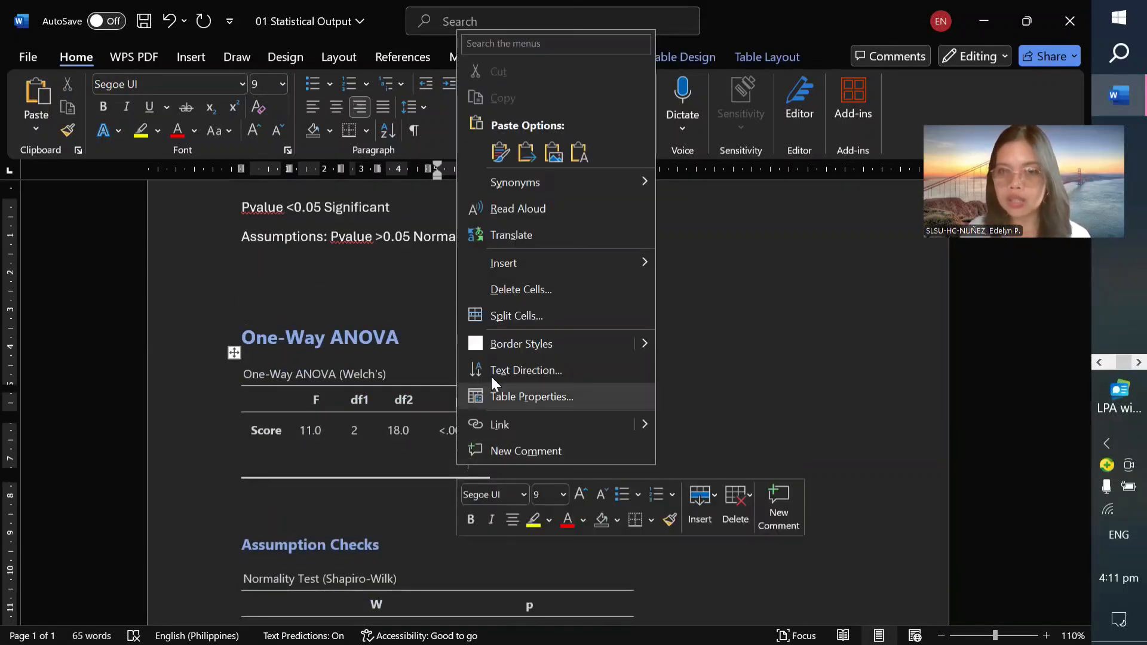
{"action": "left_click", "coordinate": [579, 154]}
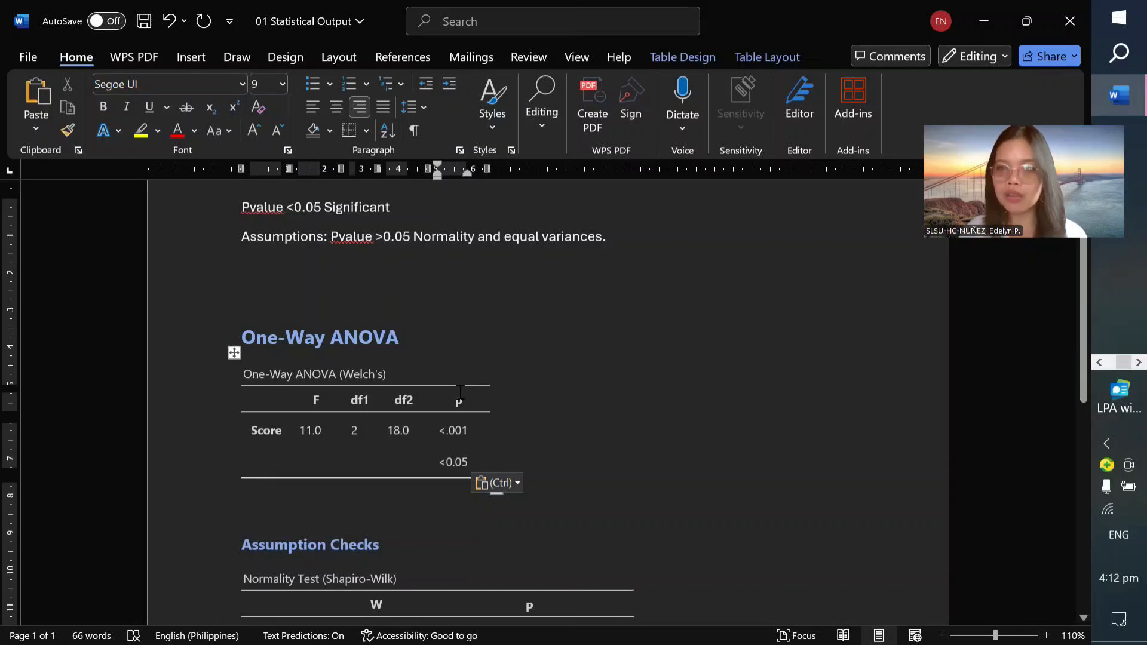
Append ", Significant" to the "<0.05" note under the Welch's ANOVA p-value.
{"action": "type", "text": ", Signific"}
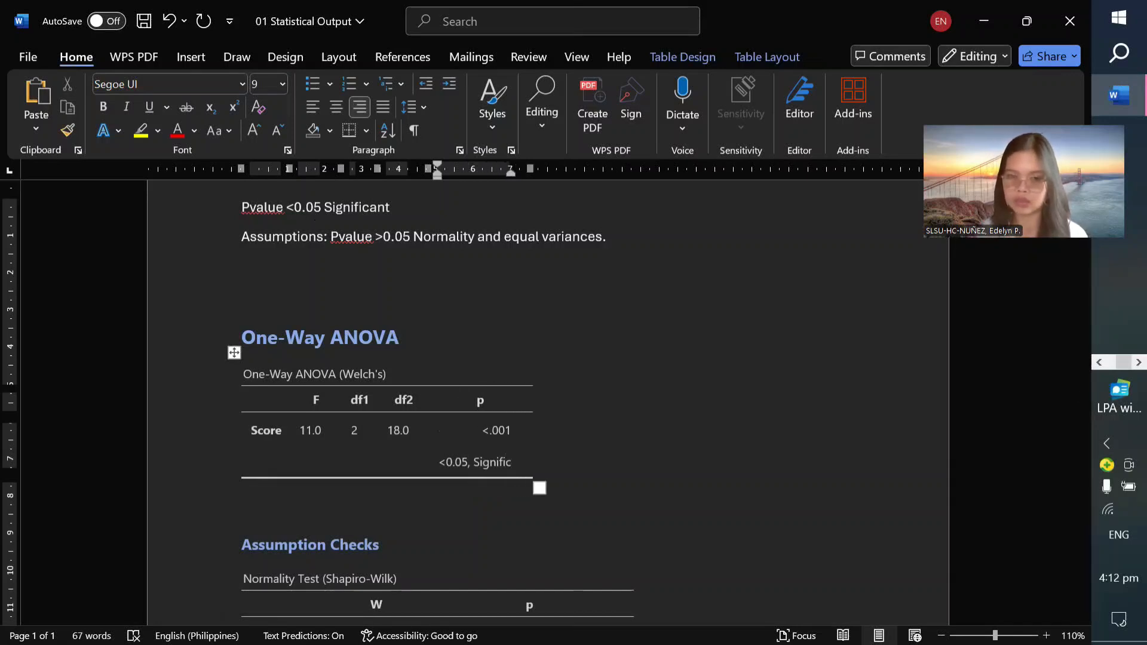
{"action": "type", "text": "ance"}
{"action": "key", "text": "BackSpace"}
{"action": "key", "text": "BackSpace"}
{"action": "key", "text": "BackSpace"}
{"action": "key", "text": "BackSpace"}
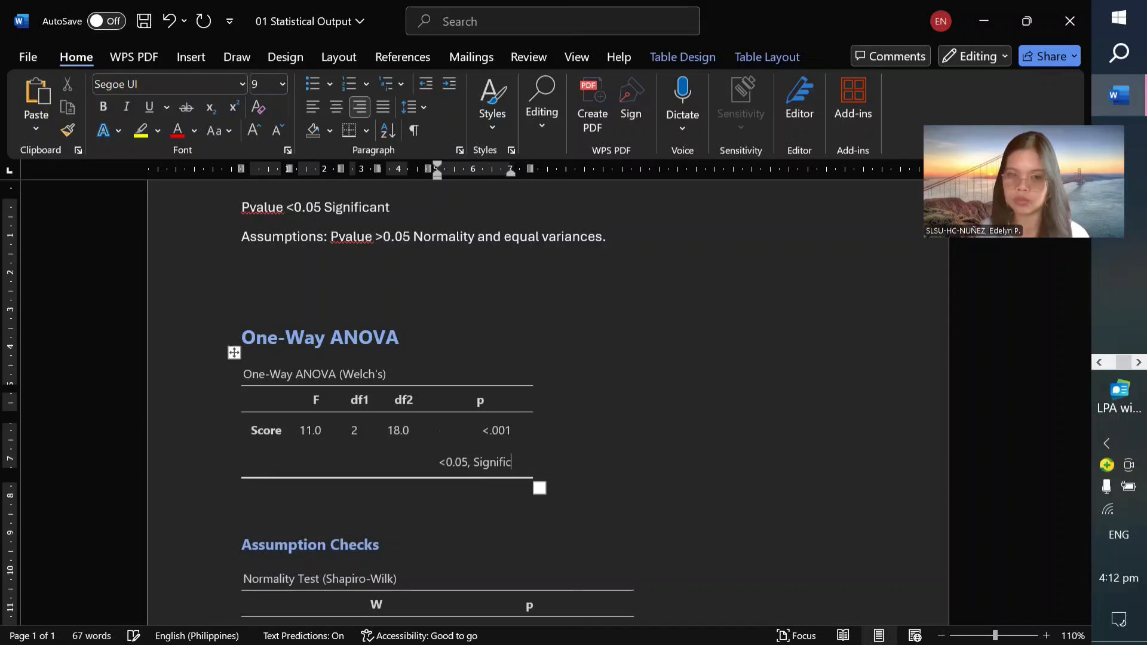
{"action": "type", "text": "ant"}
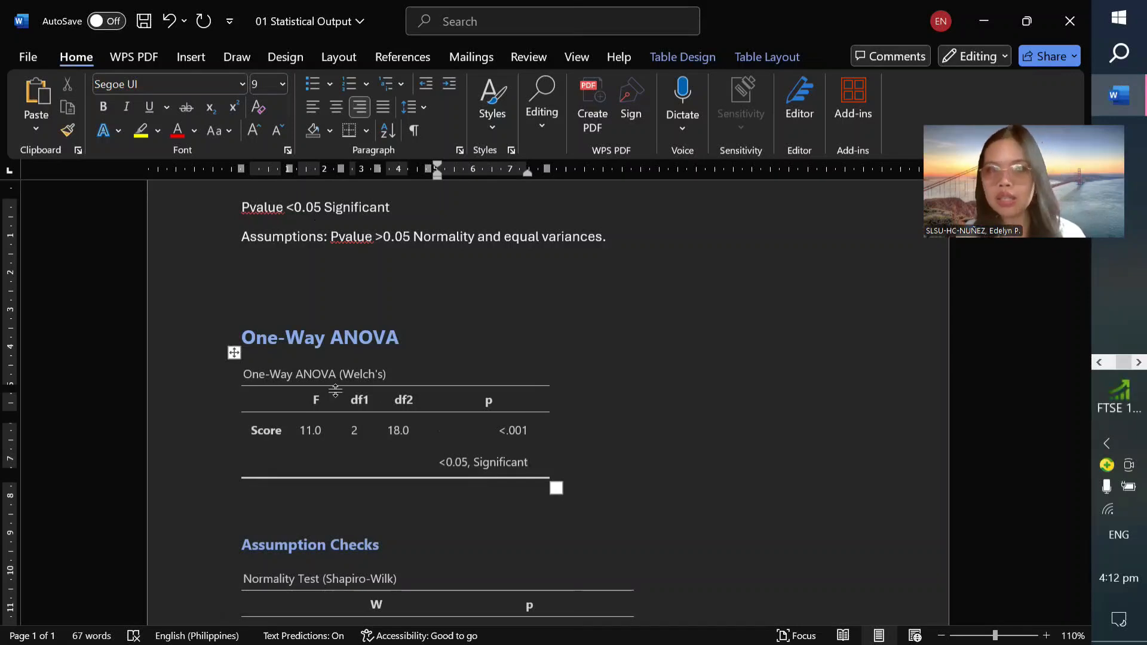
Place the cursor below the Levene's table, then switch to jamovi and add the Descriptives table to the One-Way ANOVA.
{"action": "scroll", "coordinate": [335, 390], "scroll_direction": "down", "scroll_amount": 5}
{"action": "left_click", "coordinate": [453, 395]}
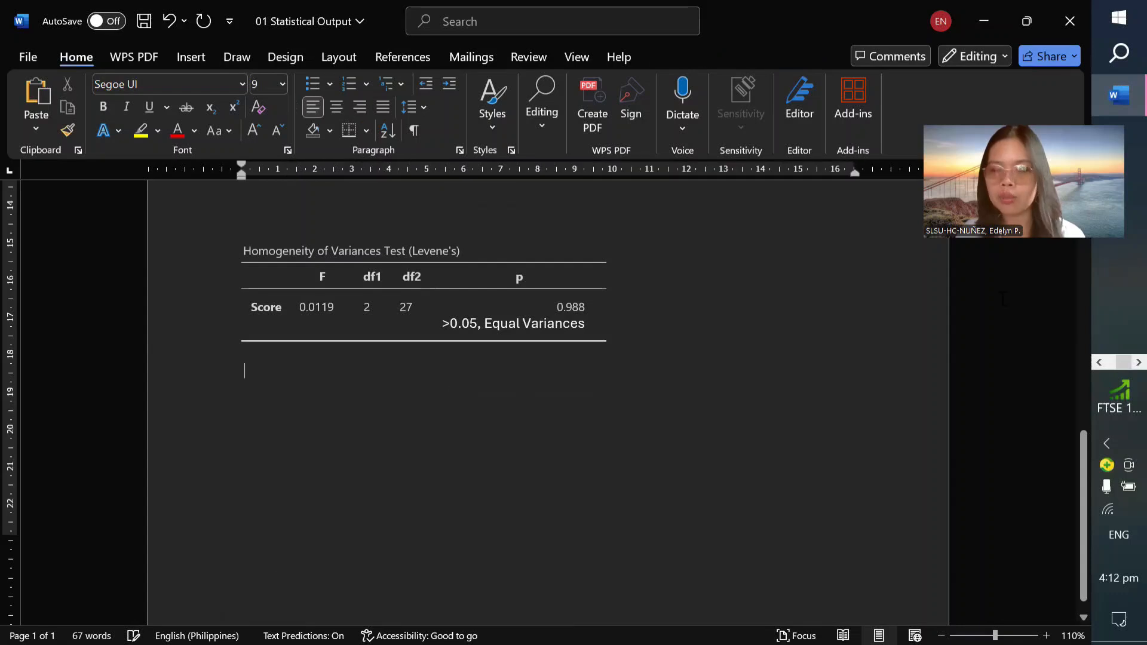
{"action": "left_click", "coordinate": [1099, 361]}
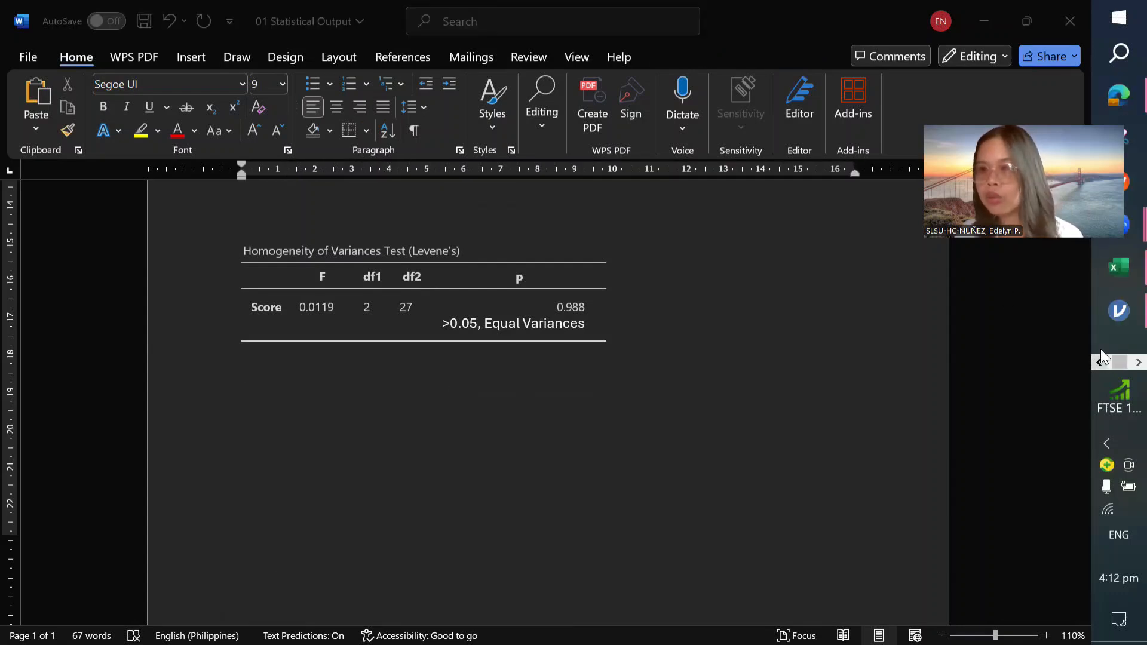
{"action": "mouse_move", "coordinate": [1118, 312]}
{"action": "left_click", "coordinate": [995, 311]}
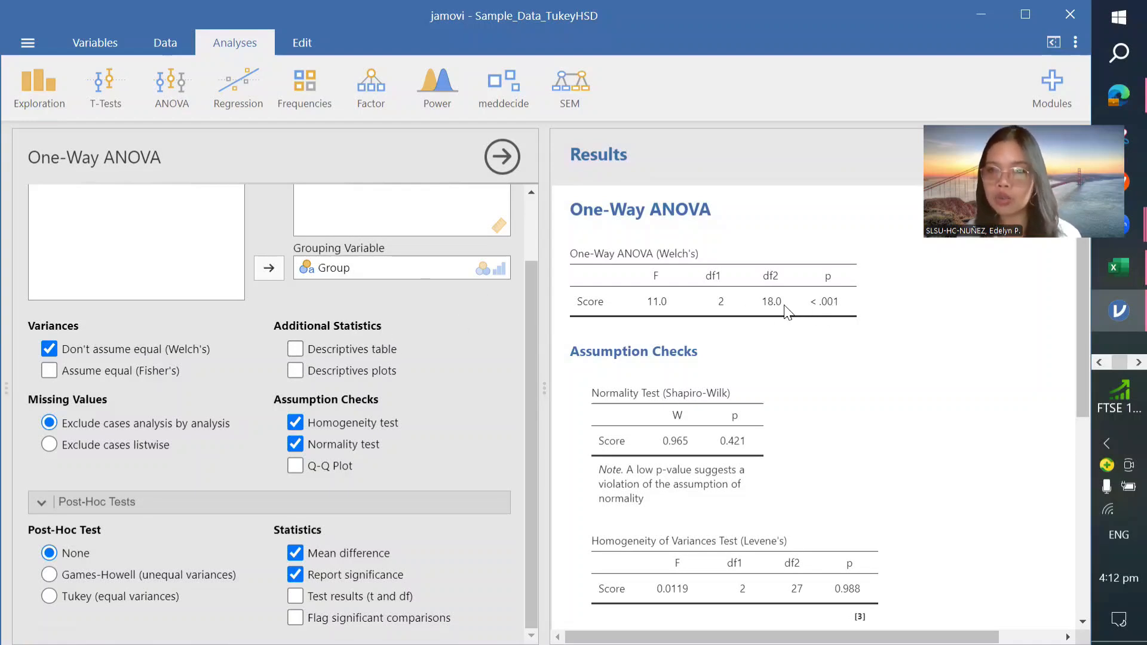
{"action": "left_click", "coordinate": [295, 349]}
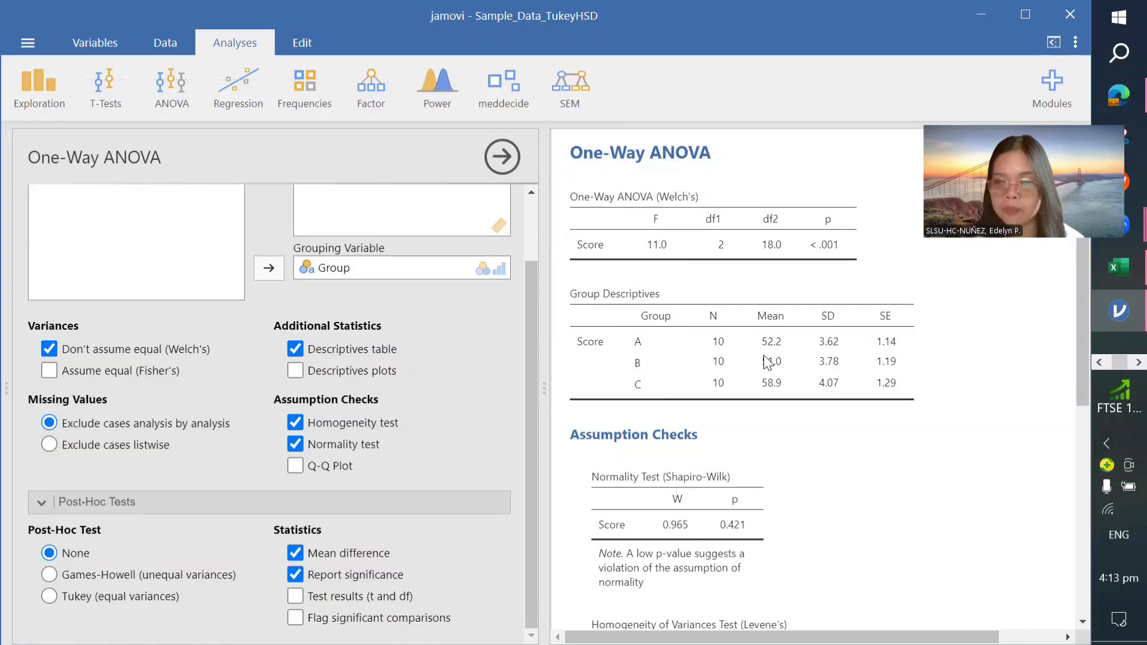
{"action": "scroll", "coordinate": [765, 358], "scroll_direction": "down", "scroll_amount": 3}
{"action": "scroll", "coordinate": [766, 359], "scroll_direction": "up", "scroll_amount": 3}
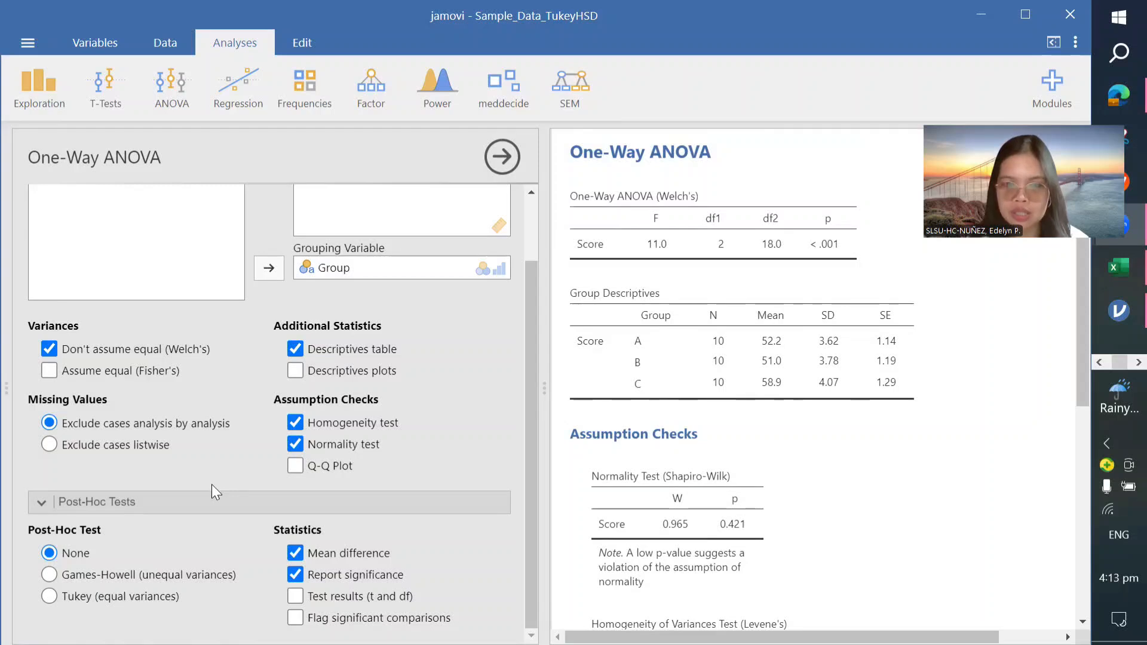
Set the post-hoc test to Tukey (equal variances) and check the resulting post-hoc table.
{"action": "left_click", "coordinate": [50, 597]}
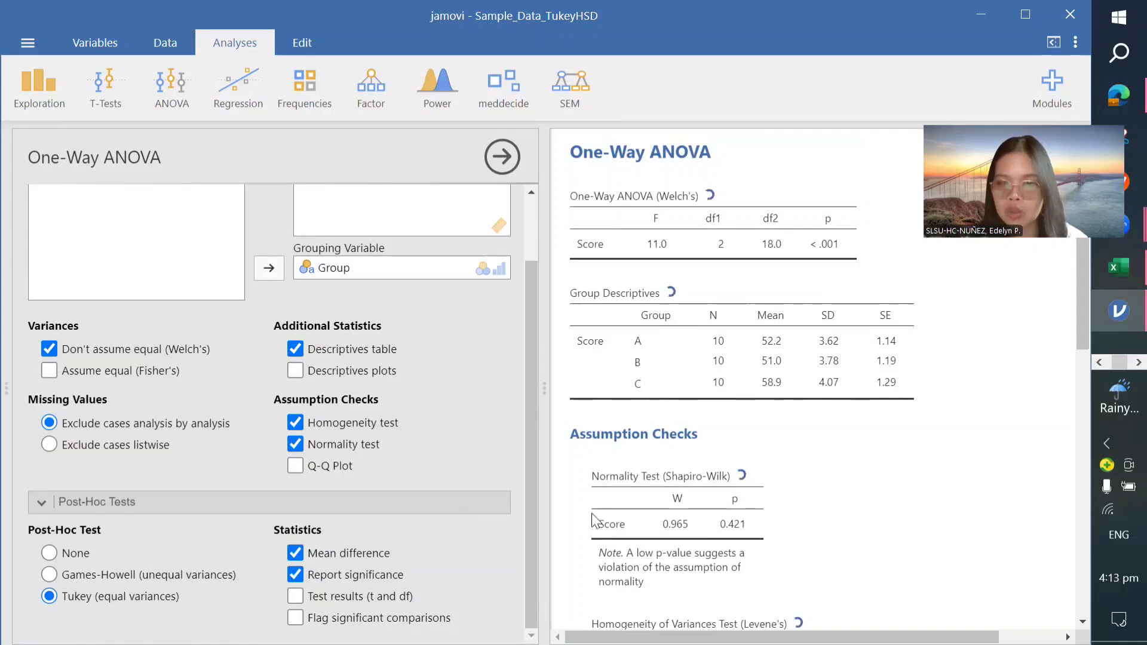
{"action": "scroll", "coordinate": [721, 459], "scroll_direction": "down", "scroll_amount": 3}
{"action": "scroll", "coordinate": [723, 461], "scroll_direction": "down", "scroll_amount": 2}
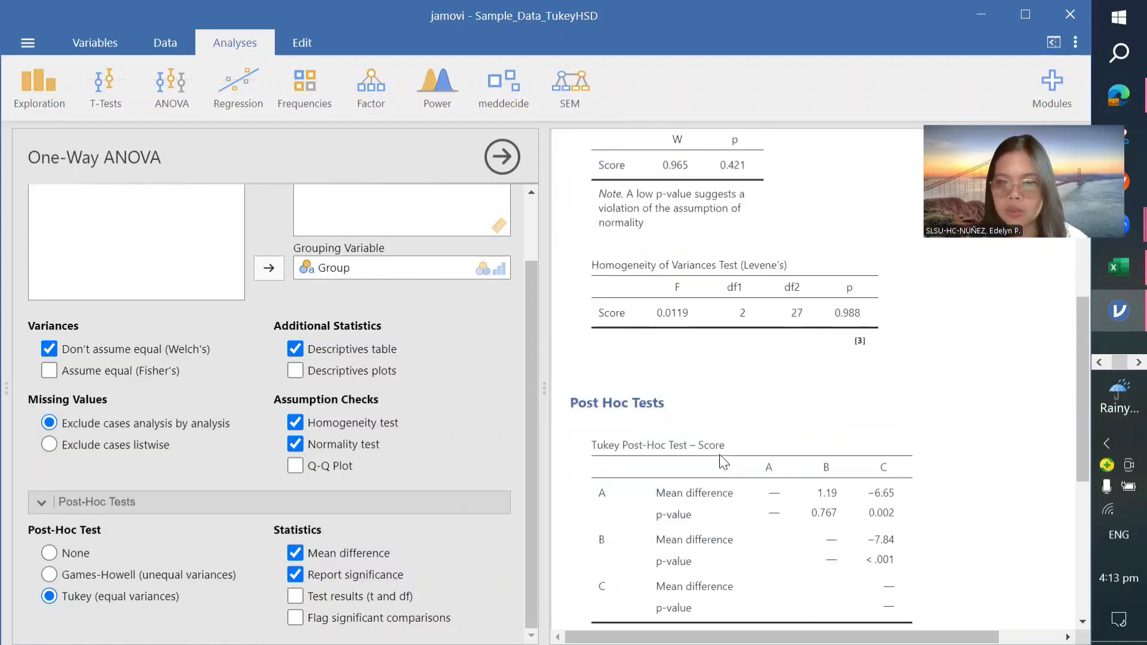
{"action": "scroll", "coordinate": [722, 463], "scroll_direction": "down", "scroll_amount": 3}
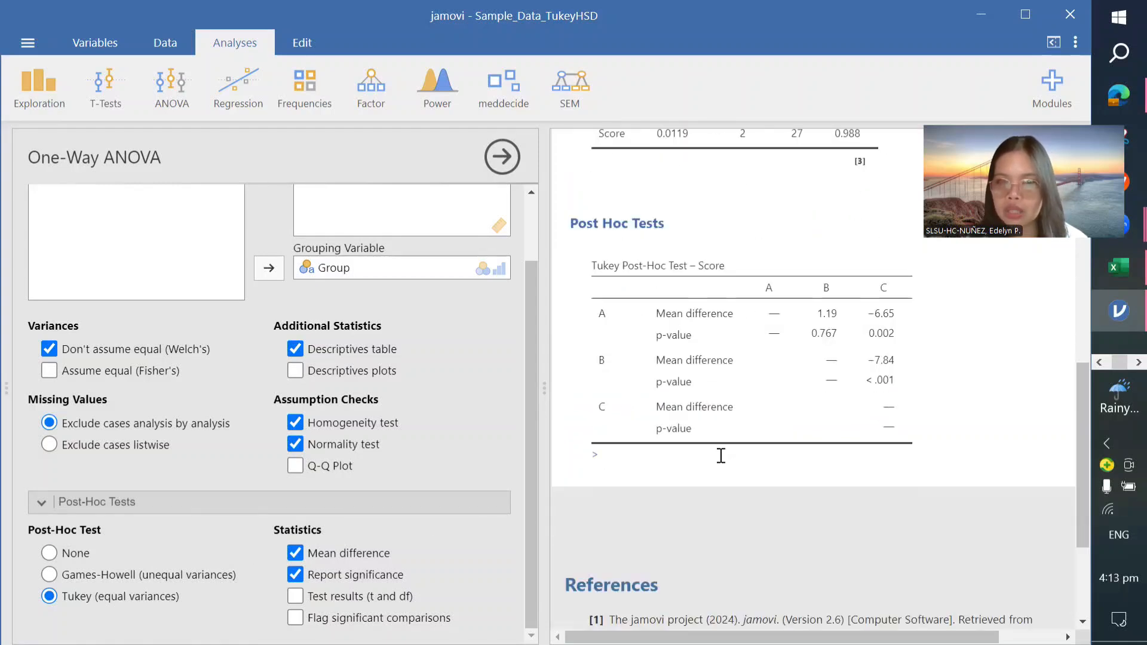
{"action": "scroll", "coordinate": [721, 456], "scroll_direction": "up", "scroll_amount": 2}
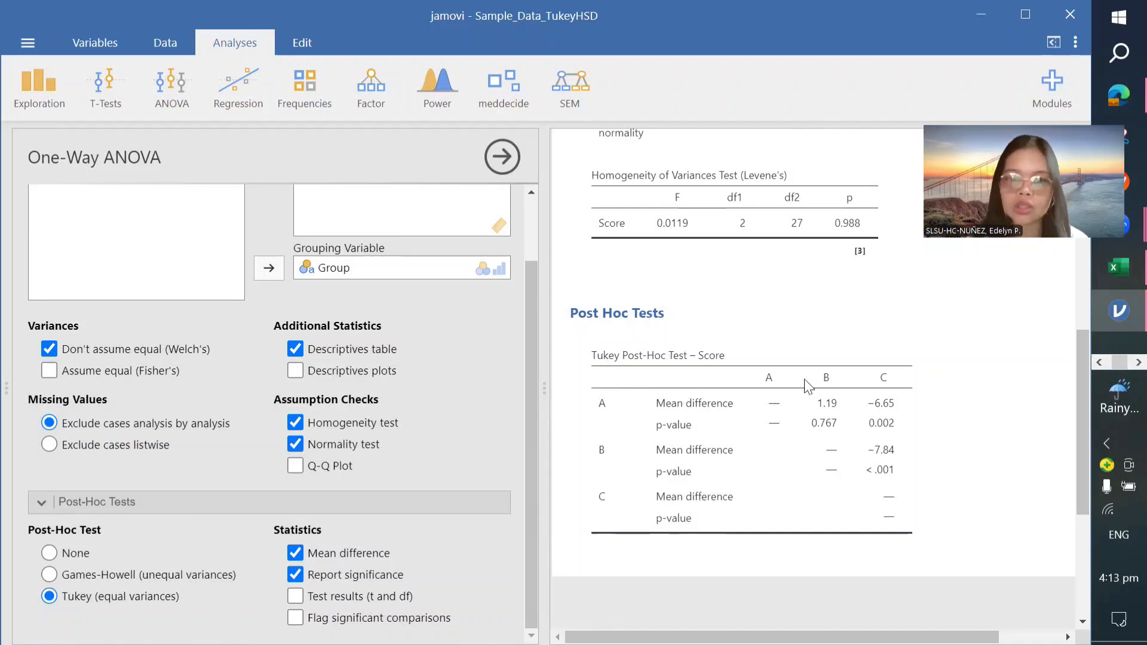
Copy the Group Descriptives table from the results and paste it below the Levene's table in the Word document.
{"action": "scroll", "coordinate": [691, 356], "scroll_direction": "up", "scroll_amount": 8}
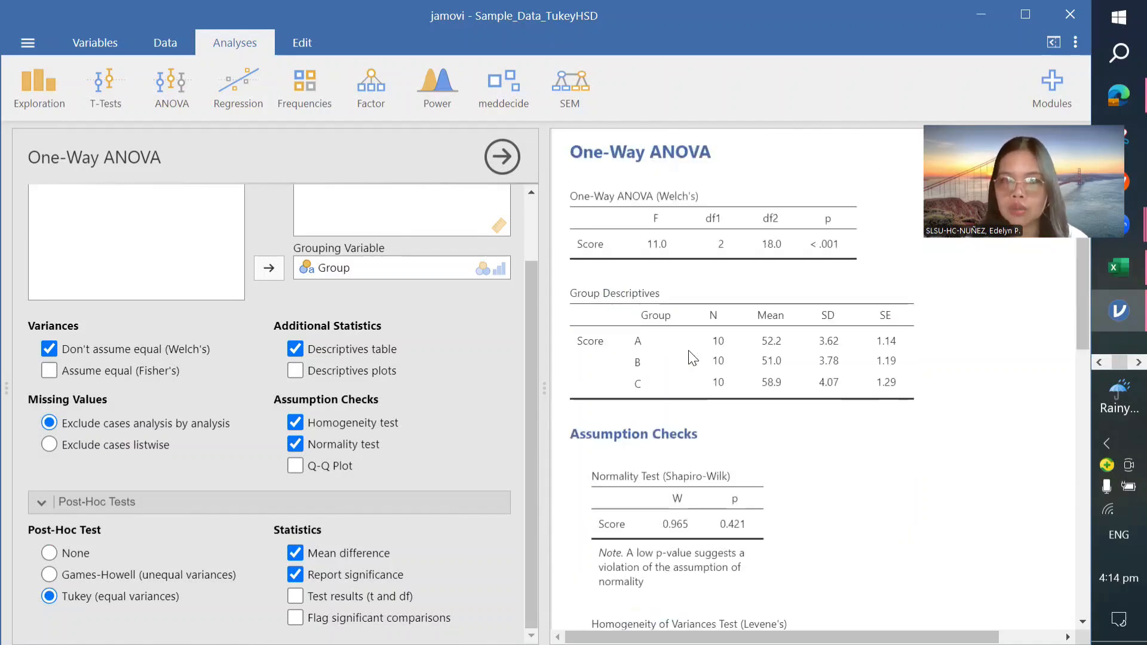
{"action": "right_click", "coordinate": [674, 352]}
{"action": "left_click", "coordinate": [729, 348]}
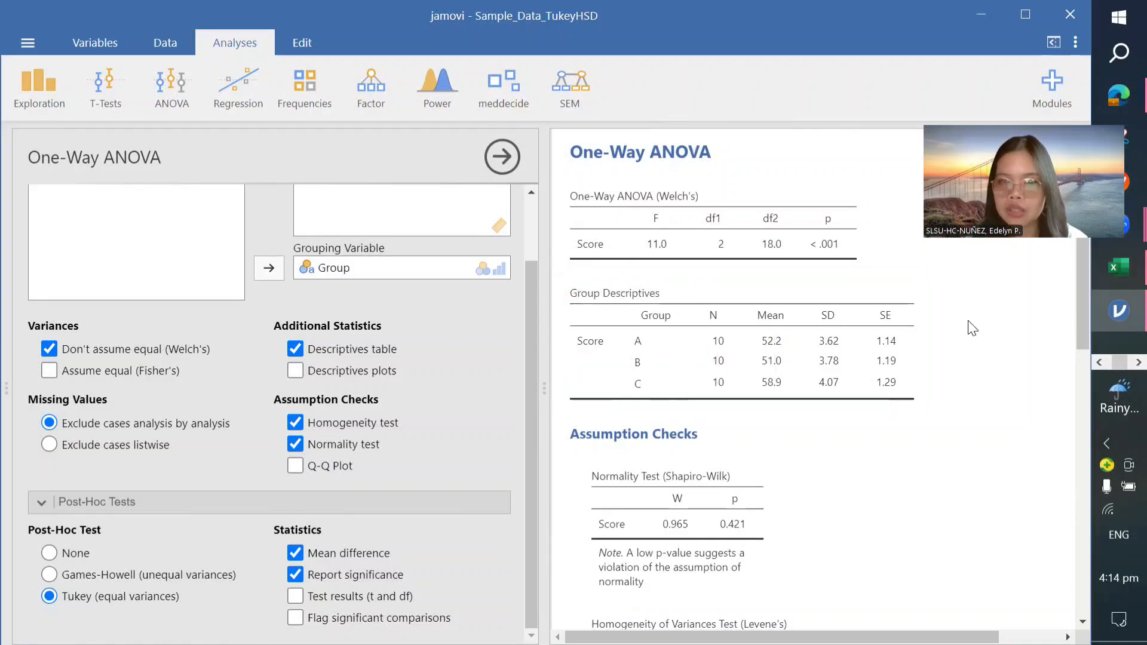
{"action": "left_click", "coordinate": [1138, 362]}
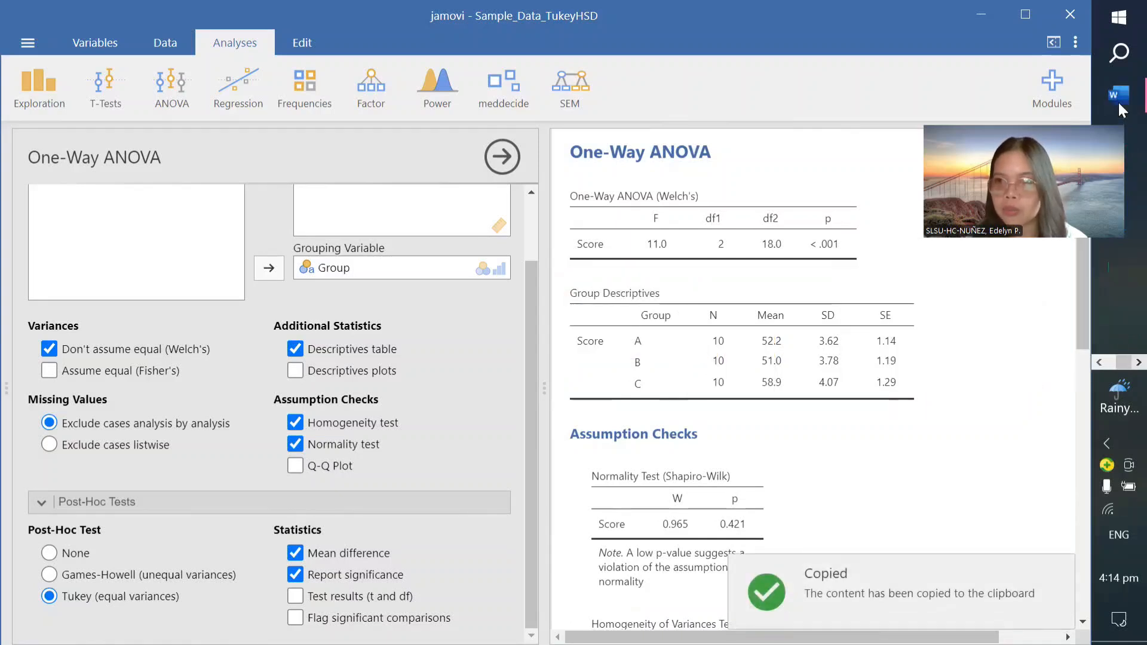
{"action": "mouse_move", "coordinate": [1117, 102]}
{"action": "left_click", "coordinate": [1045, 93]}
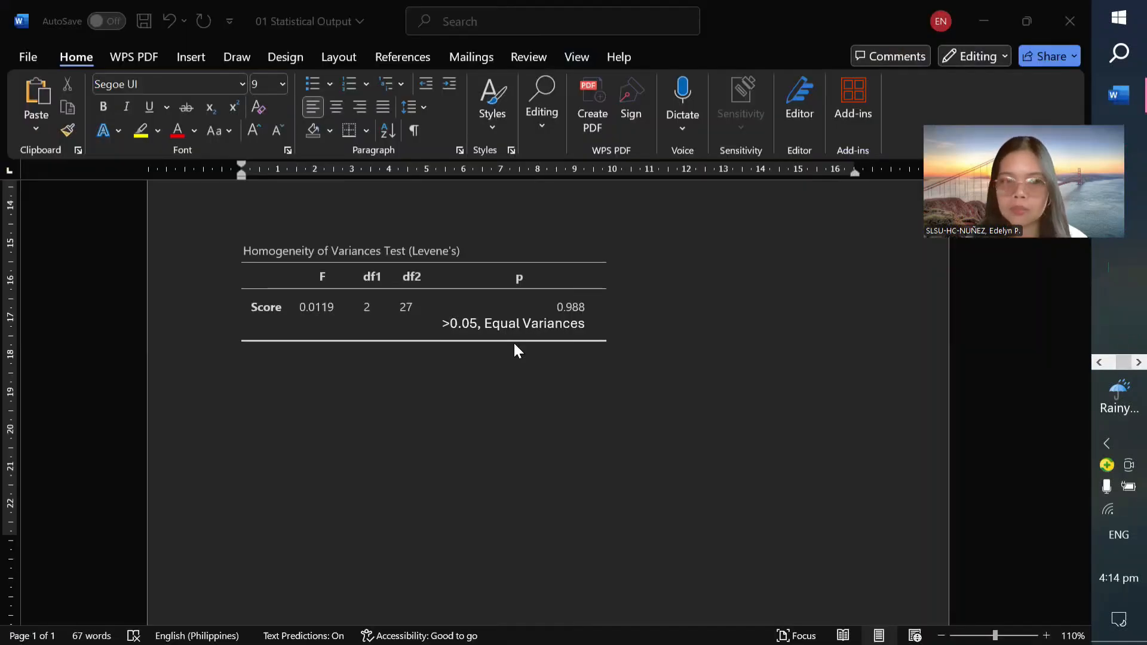
{"action": "right_click", "coordinate": [256, 406]}
{"action": "left_click", "coordinate": [293, 202]}
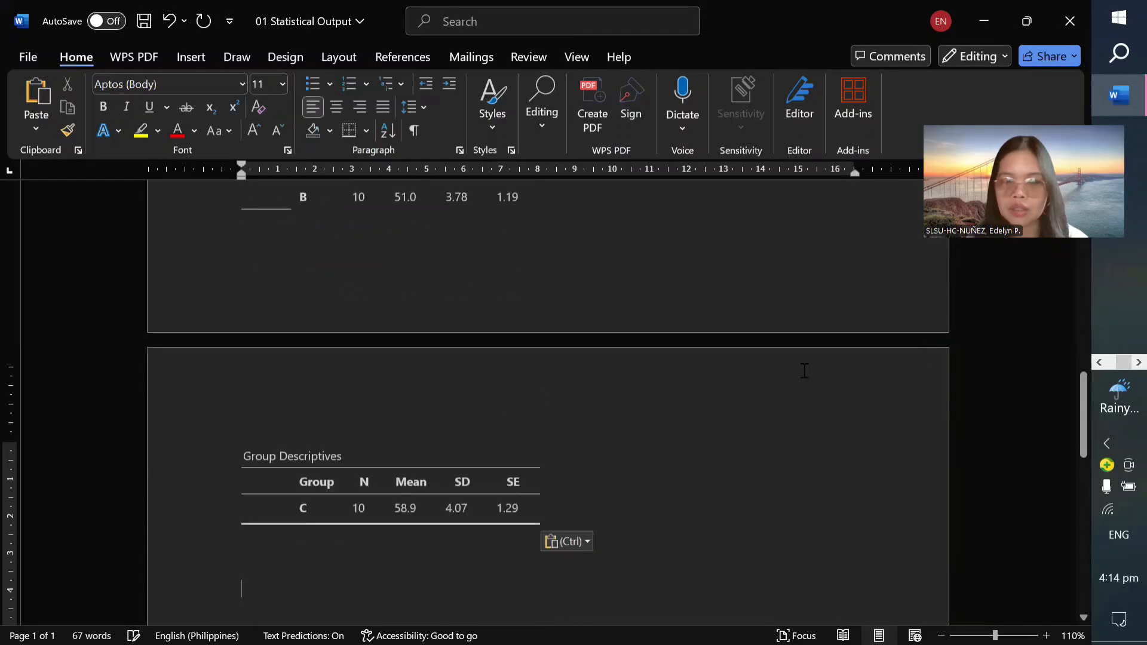
Return to jamovi and copy the Tukey Post-Hoc Test table for Score.
{"action": "left_click", "coordinate": [1098, 361]}
{"action": "mouse_move", "coordinate": [1104, 312]}
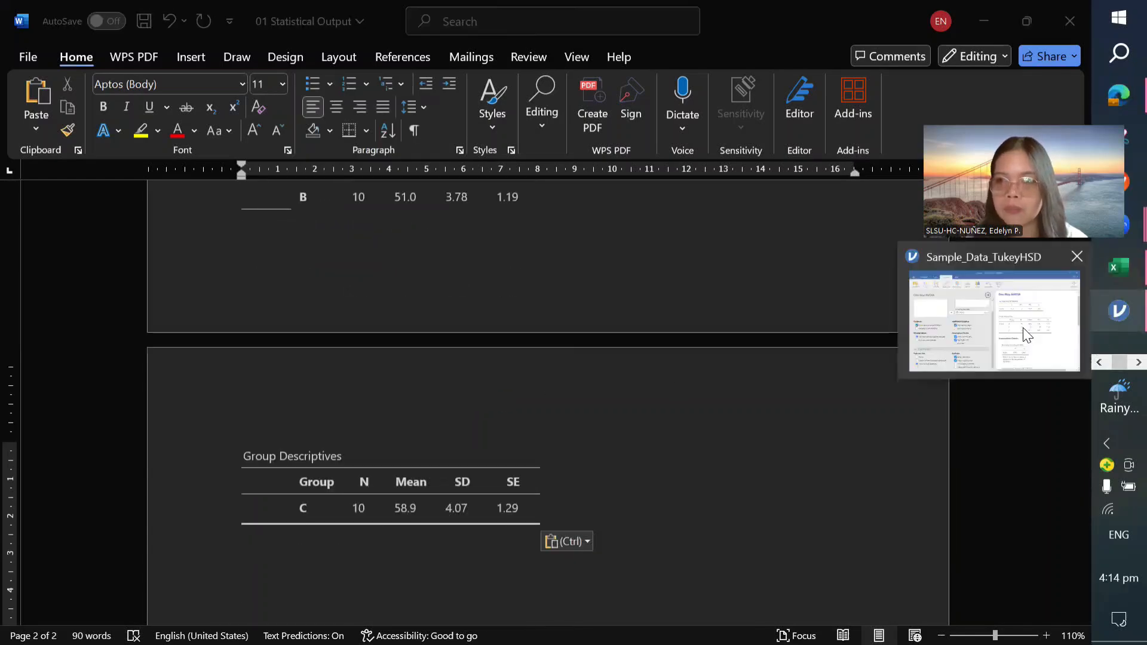
{"action": "left_click", "coordinate": [993, 332]}
{"action": "scroll", "coordinate": [725, 446], "scroll_direction": "down", "scroll_amount": 5}
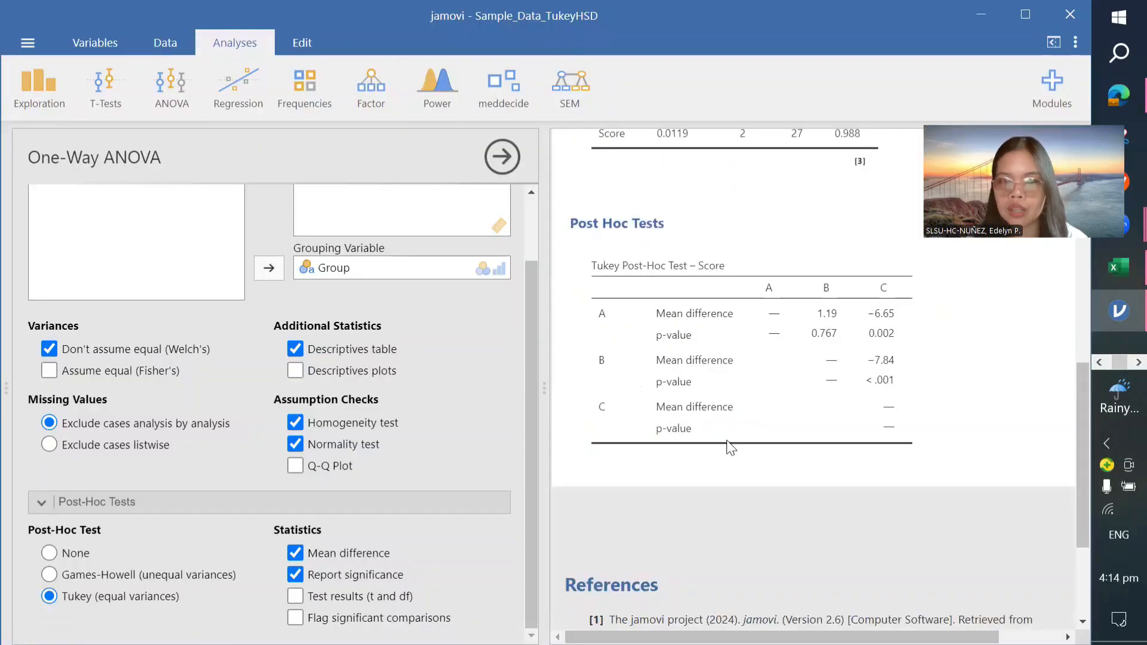
{"action": "scroll", "coordinate": [709, 374], "scroll_direction": "up", "scroll_amount": 3}
{"action": "right_click", "coordinate": [718, 449]}
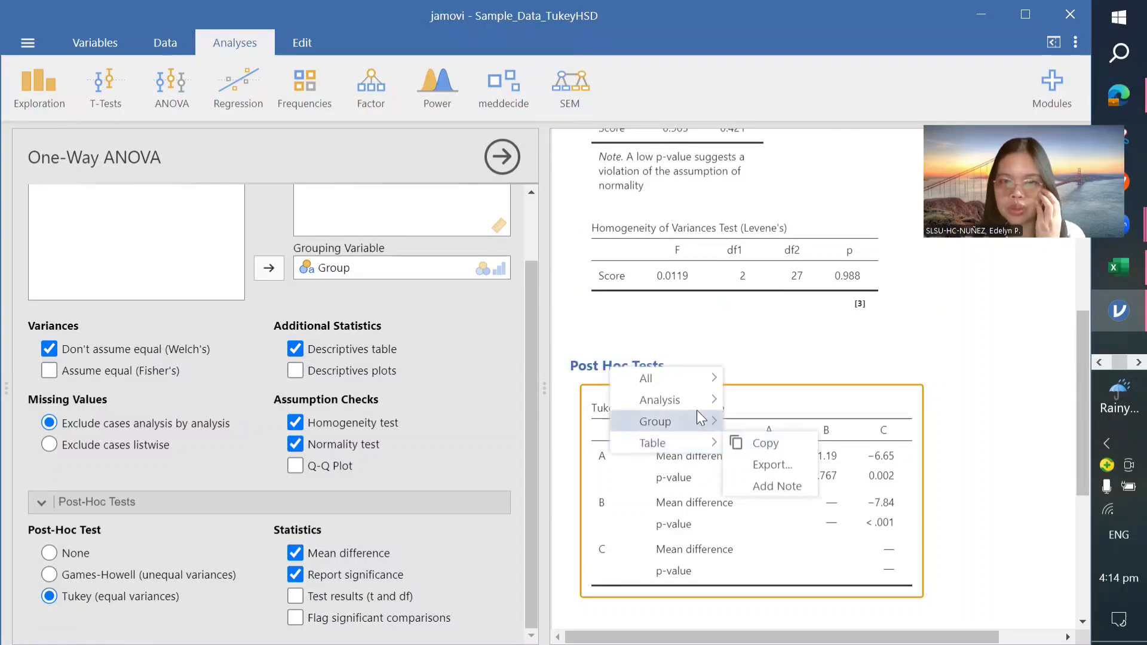
{"action": "left_click", "coordinate": [781, 540]}
{"action": "right_click", "coordinate": [781, 540]}
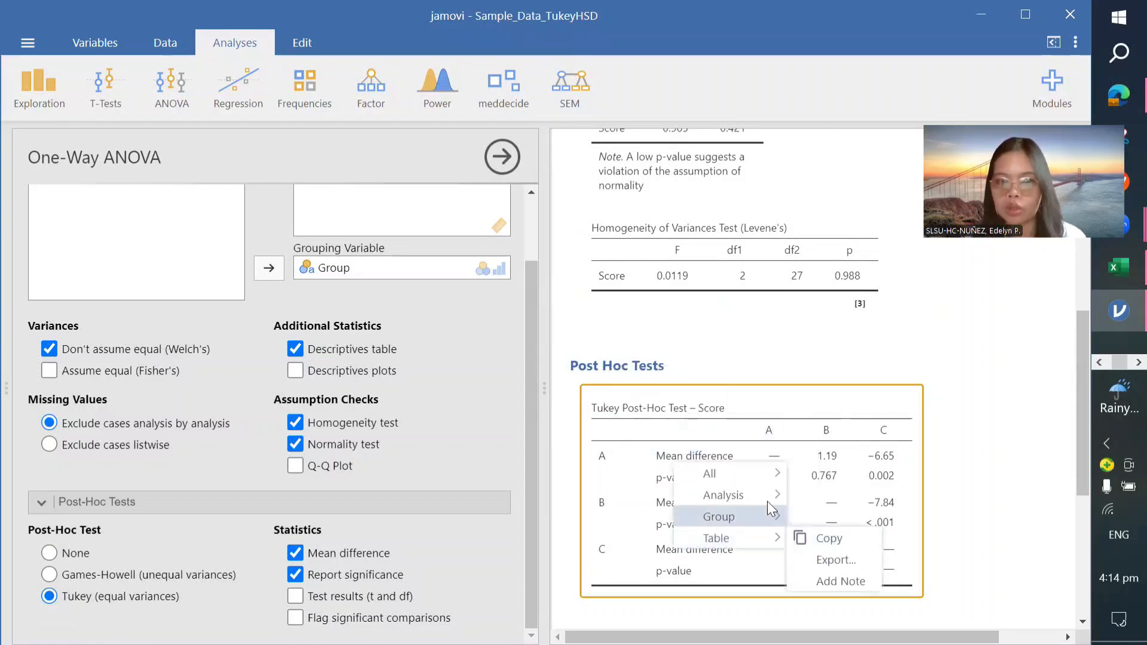
{"action": "right_click", "coordinate": [599, 403]}
{"action": "left_click", "coordinate": [625, 406]}
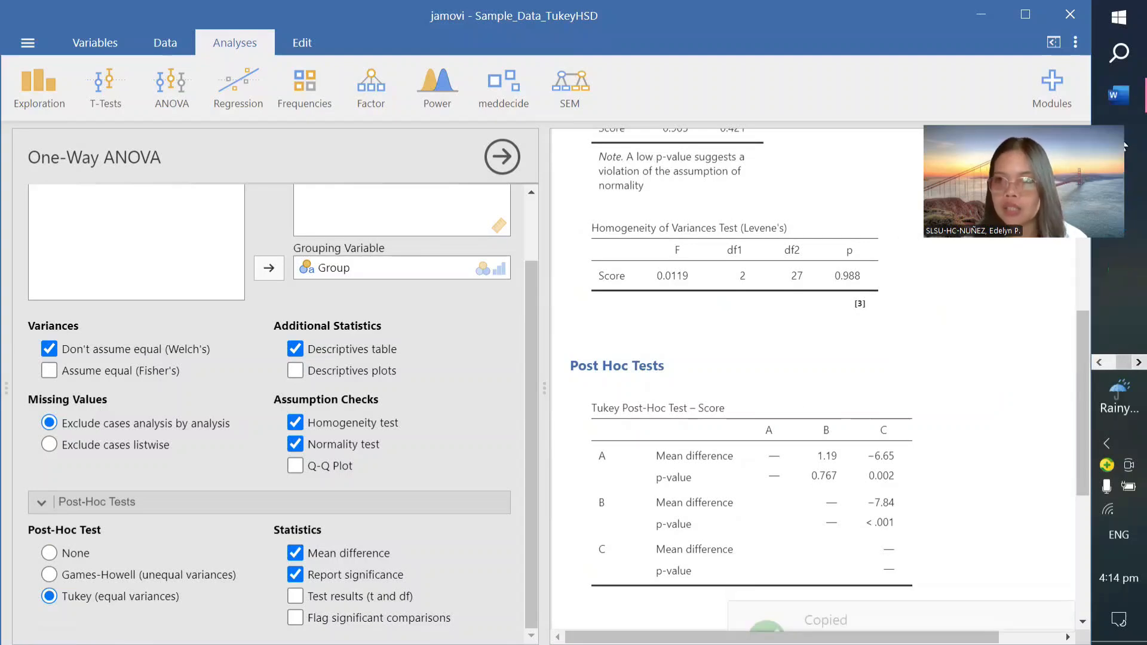
Switch to Word and paste the Tukey Post-Hoc Test table below the Group Descriptives table.
{"action": "mouse_move", "coordinate": [1120, 96]}
{"action": "left_click", "coordinate": [1012, 85]}
{"action": "scroll", "coordinate": [460, 430], "scroll_direction": "down", "scroll_amount": 5}
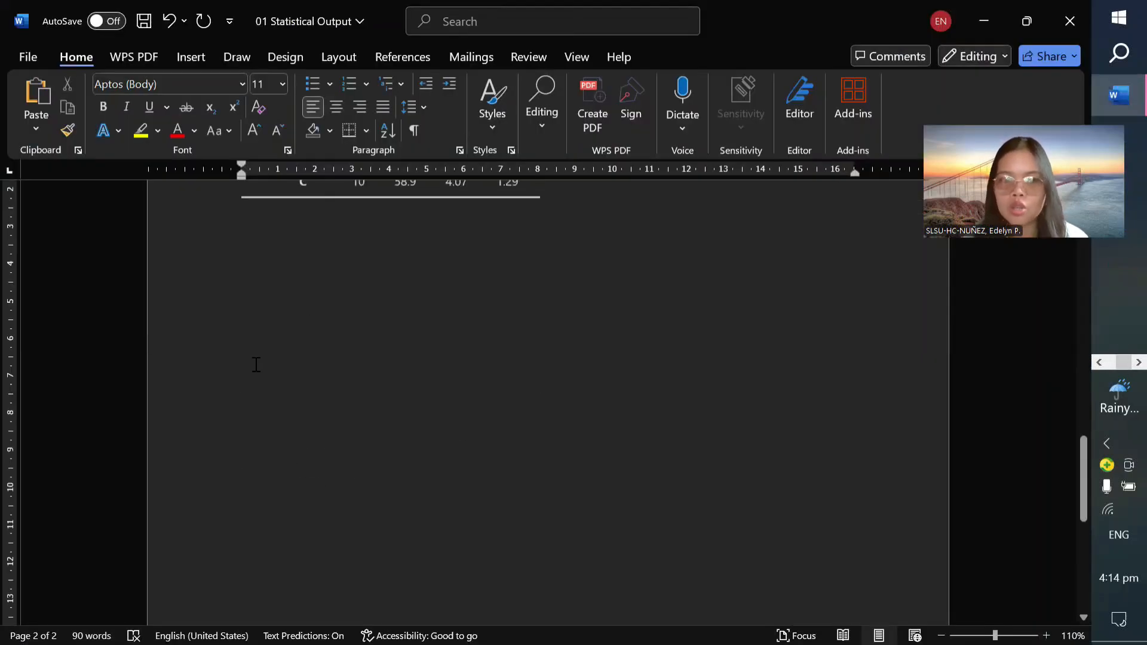
{"action": "left_click", "coordinate": [245, 294]}
{"action": "right_click", "coordinate": [246, 294]}
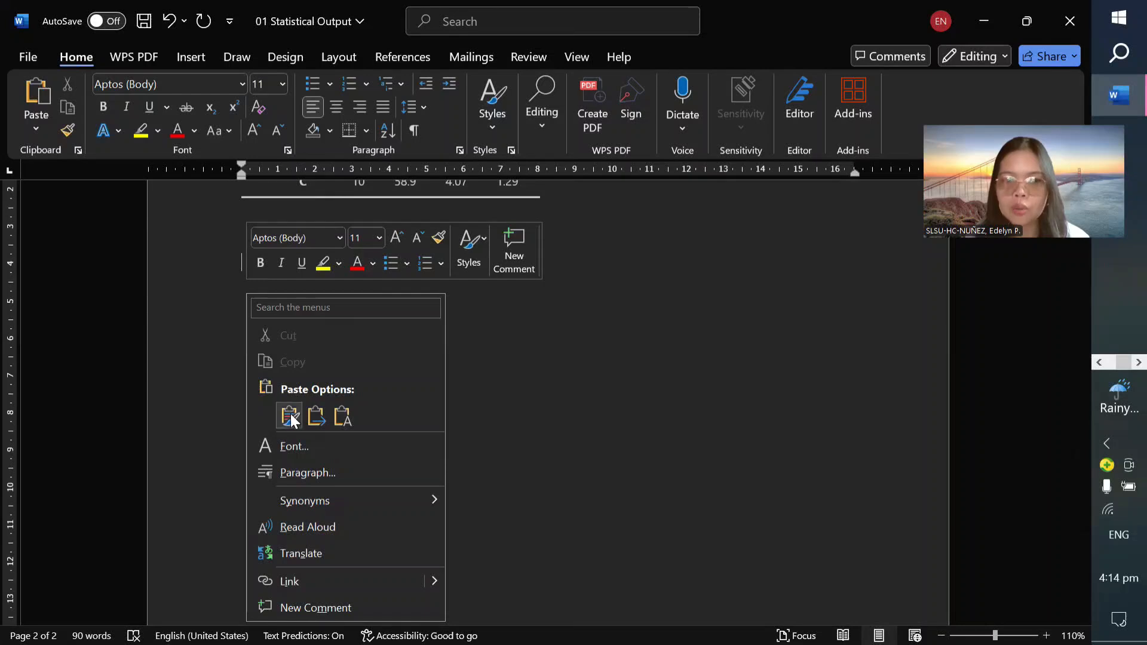
{"action": "left_click", "coordinate": [287, 413]}
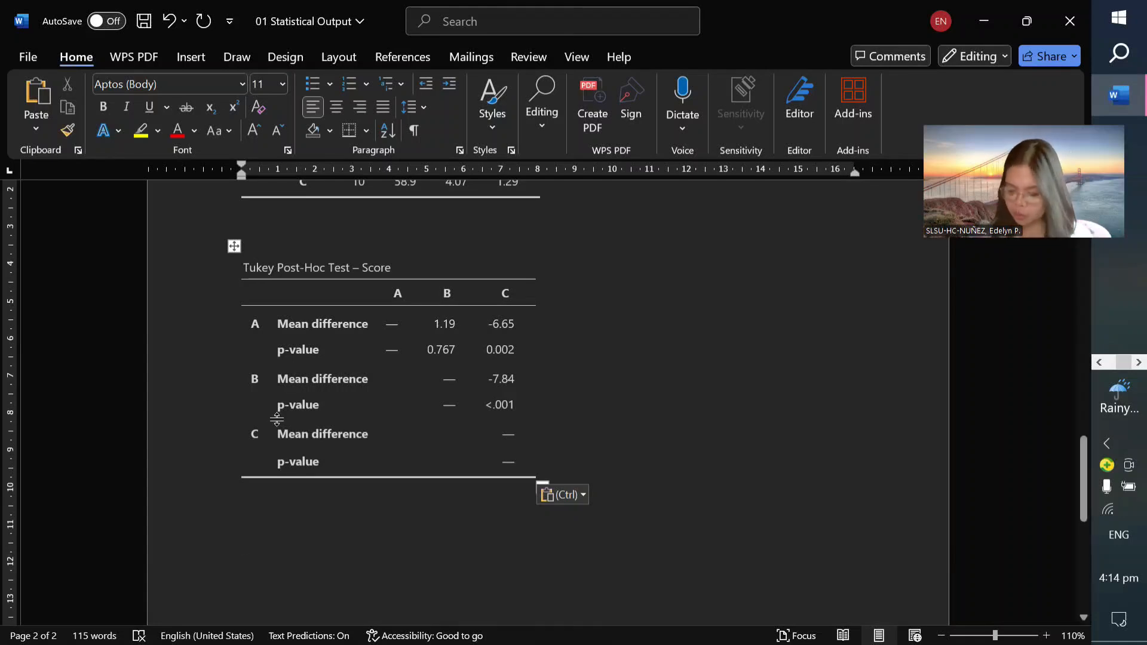
Add the note "Pvalue< 0.05" below the Tukey Post-Hoc Test table.
{"action": "type", "text": "Pva"}
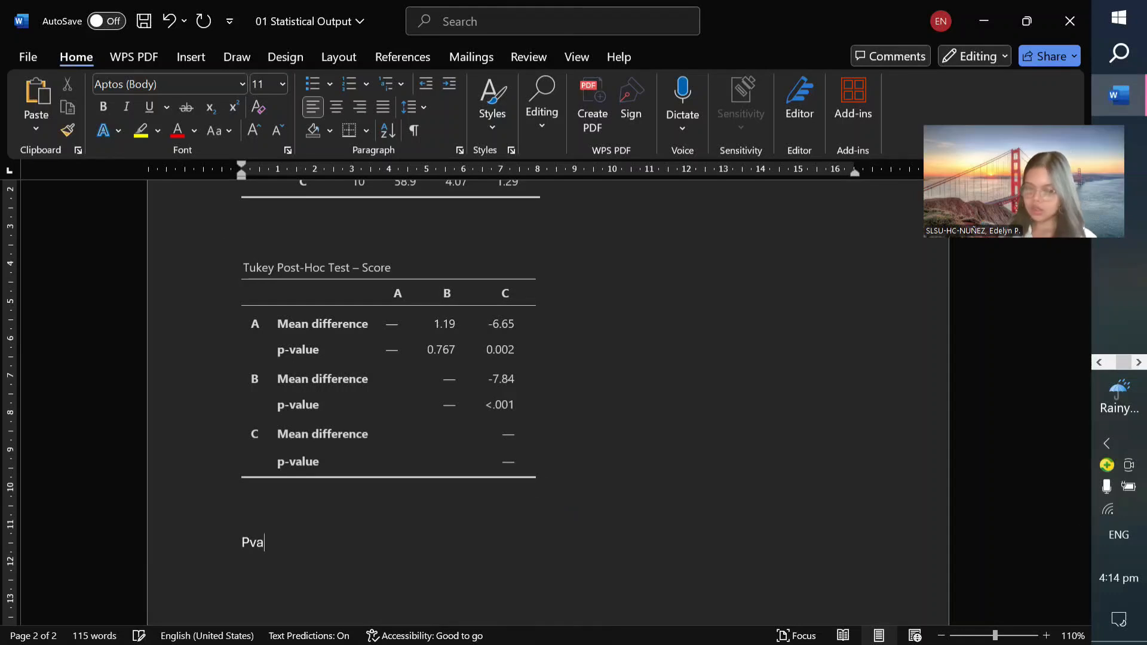
{"action": "type", "text": "lue< "}
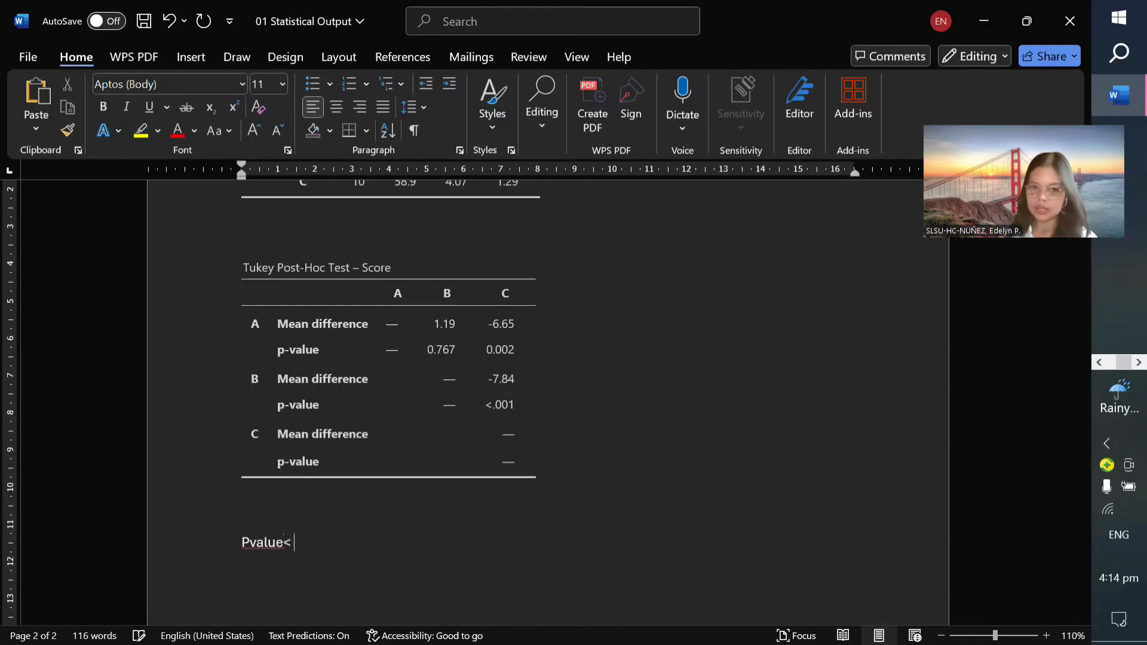
{"action": "type", "text": "0.05"}
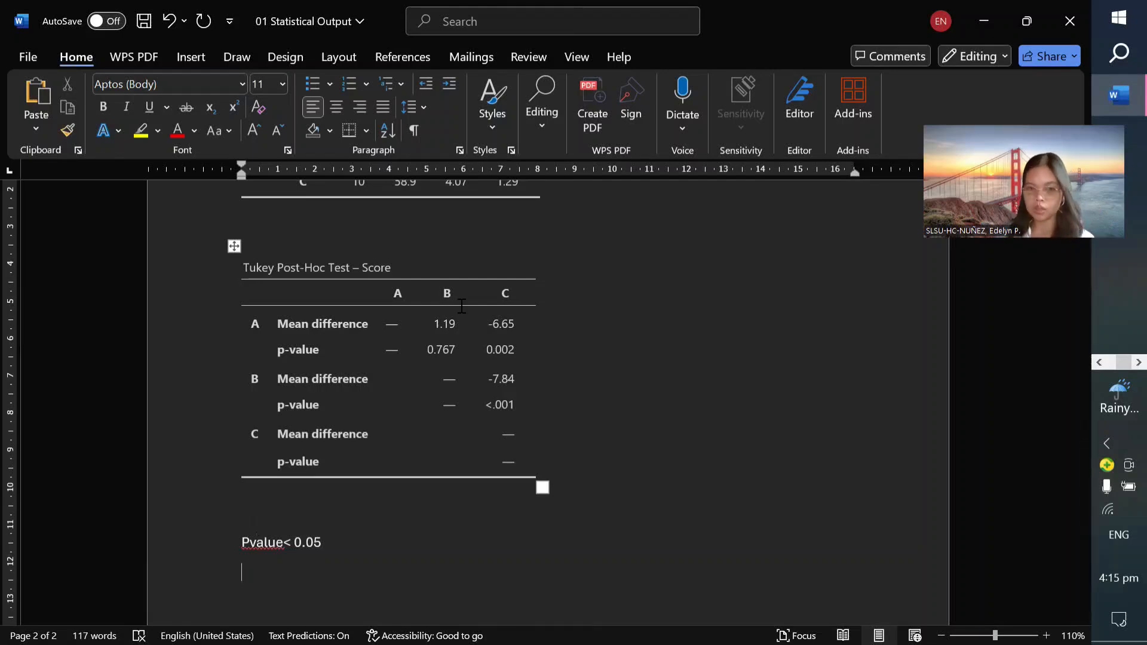
List the group pairs "A and B", "A and C" and "B and C" on separate lines below the Pvalue note, adding "=" after "A and B".
{"action": "type", "text": "A and A"}
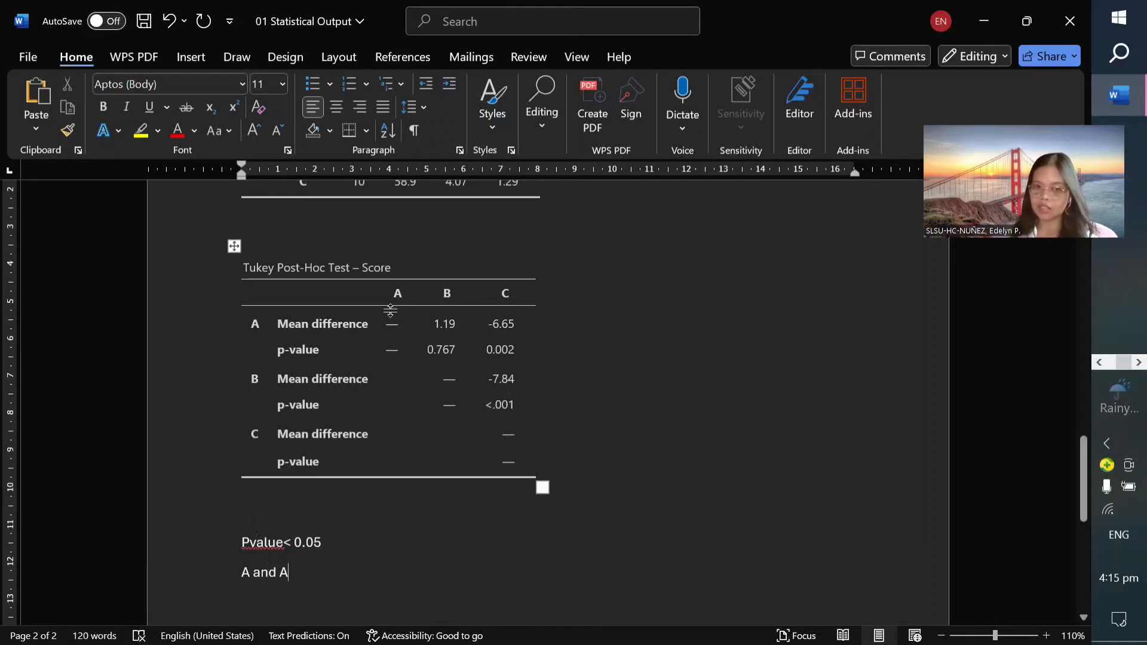
{"action": "left_click", "coordinate": [331, 323]}
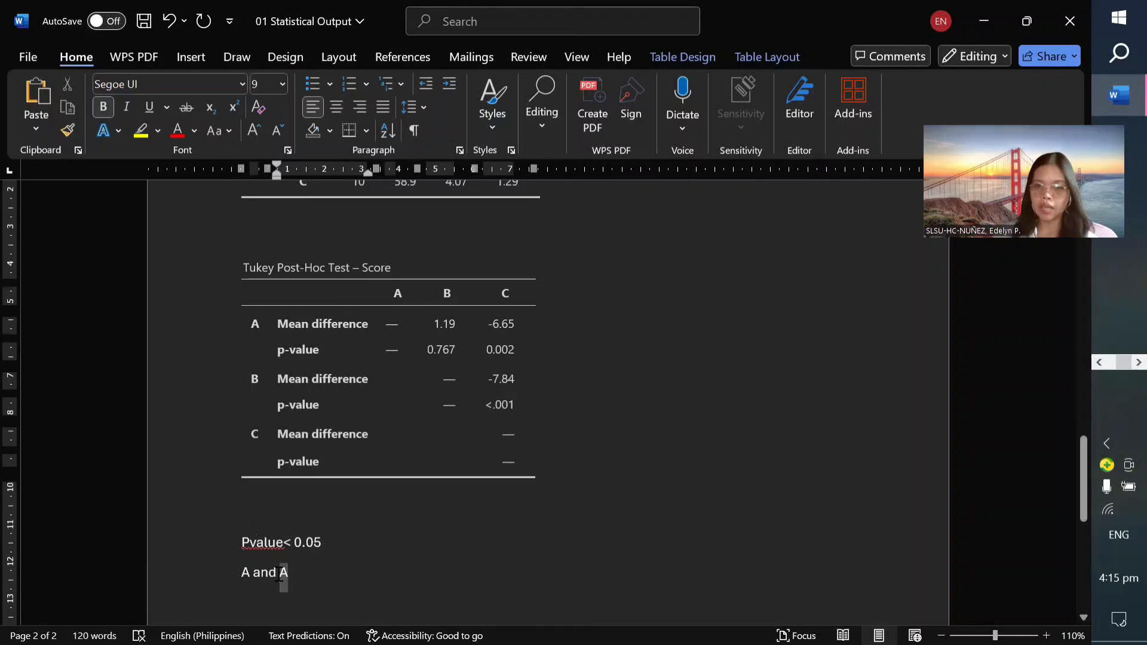
{"action": "left_click_drag", "start_coordinate": [289, 574], "coordinate": [277, 572]}
{"action": "type", "text": "b"}
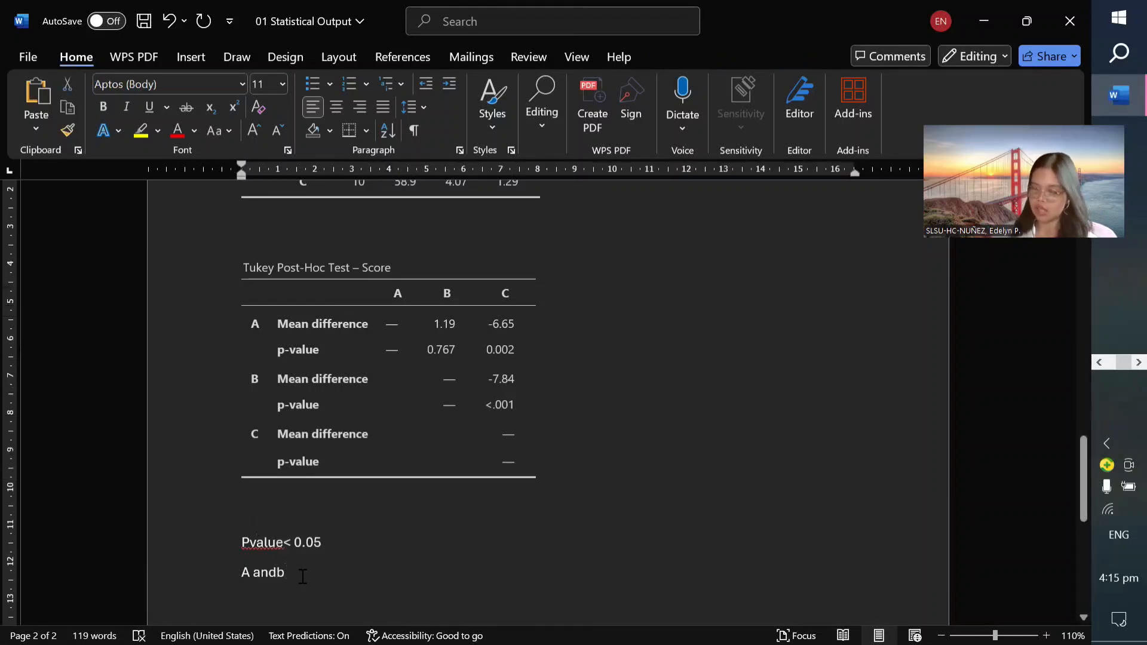
{"action": "key", "text": "BackSpace"}
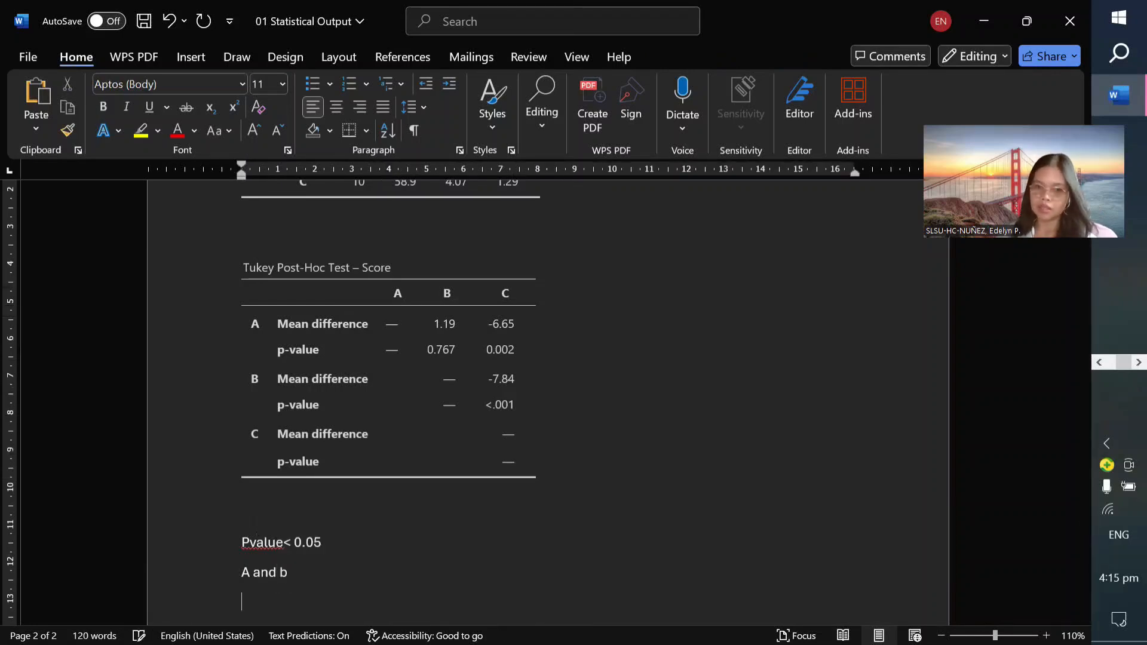
{"action": "type", "text": "A and C"}
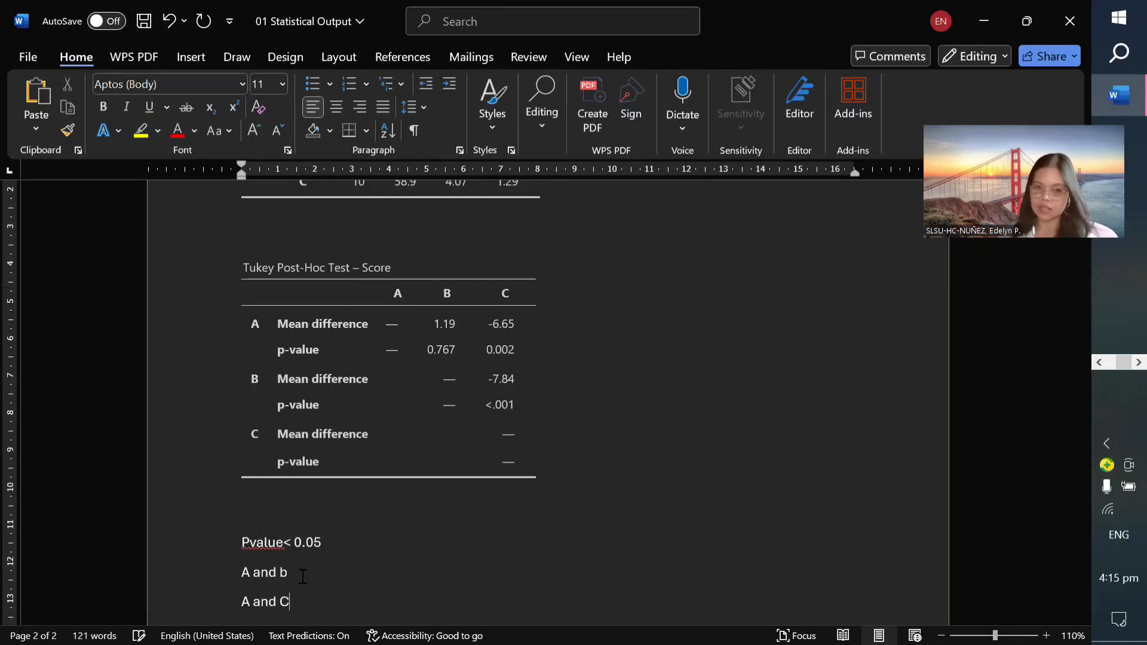
{"action": "key", "text": "Return"}
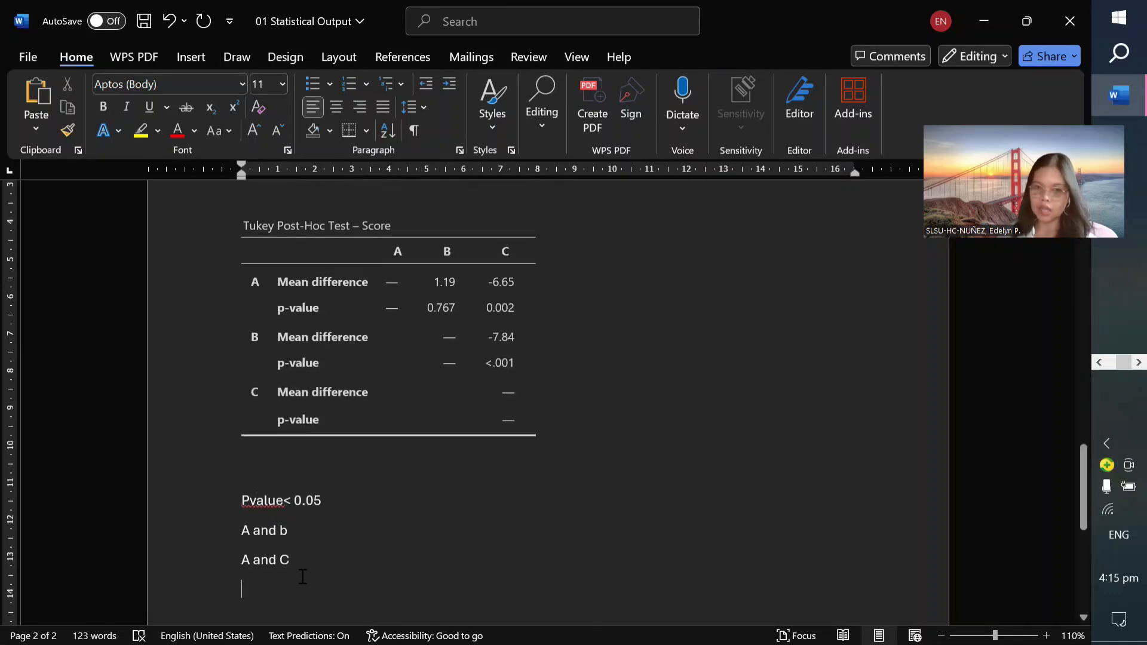
{"action": "type", "text": "B and C"}
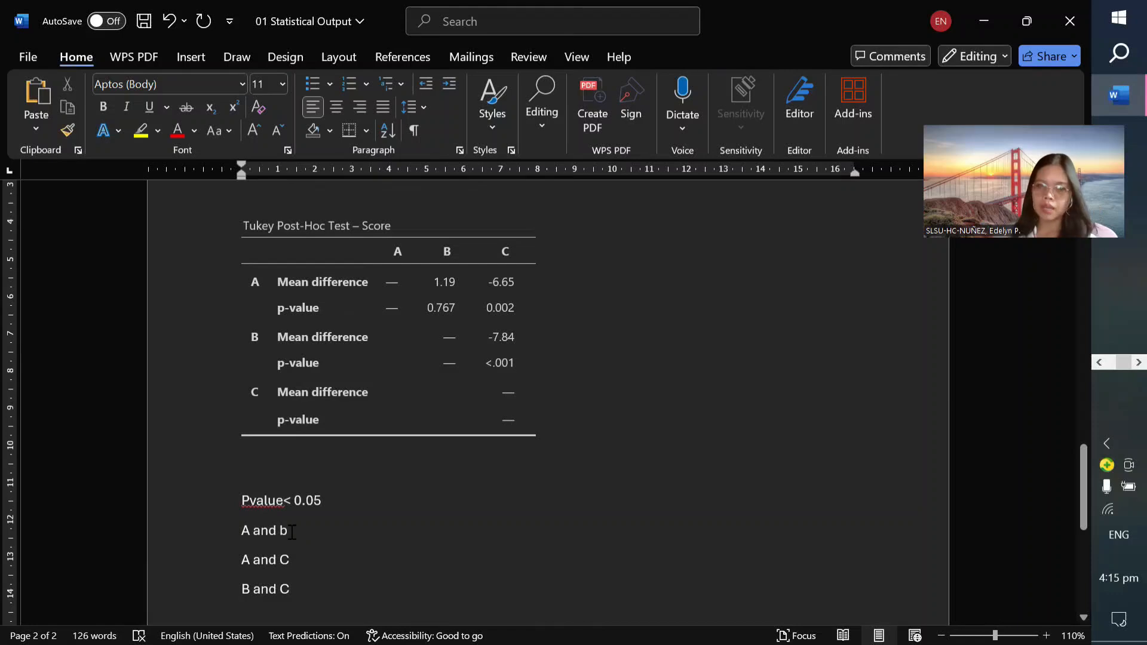
{"action": "key", "text": "BackSpace"}
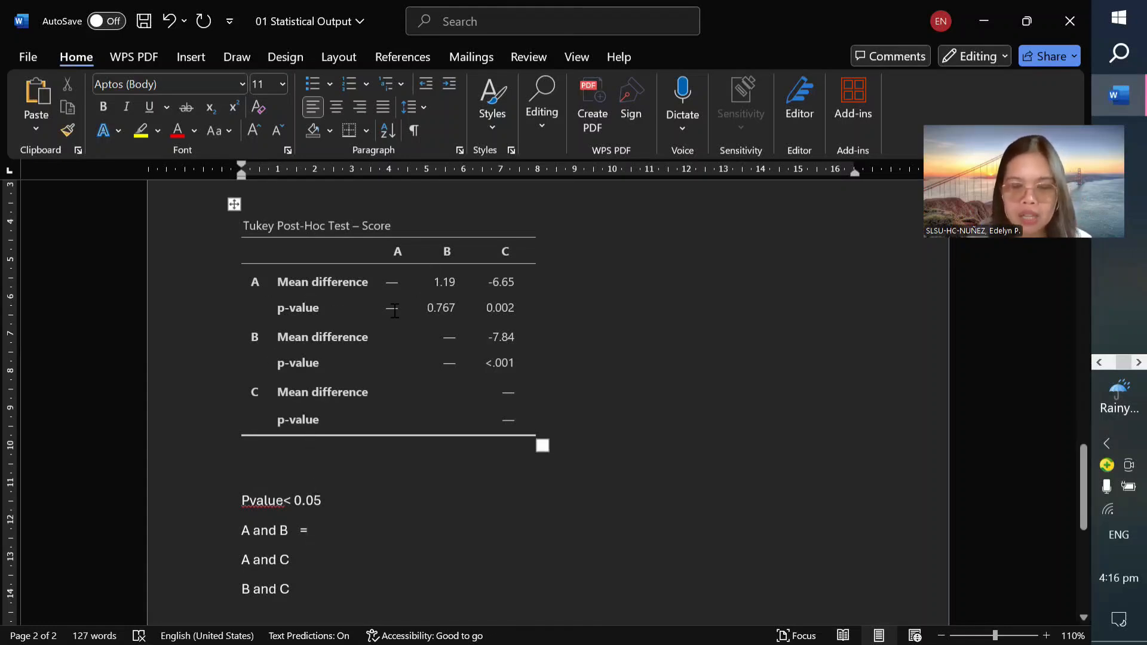
Copy the A–B p-value 0.767 from the Tukey Post-Hoc table and paste it as text only after "A and B =".
{"action": "left_click_drag", "start_coordinate": [426, 308], "coordinate": [452, 311]}
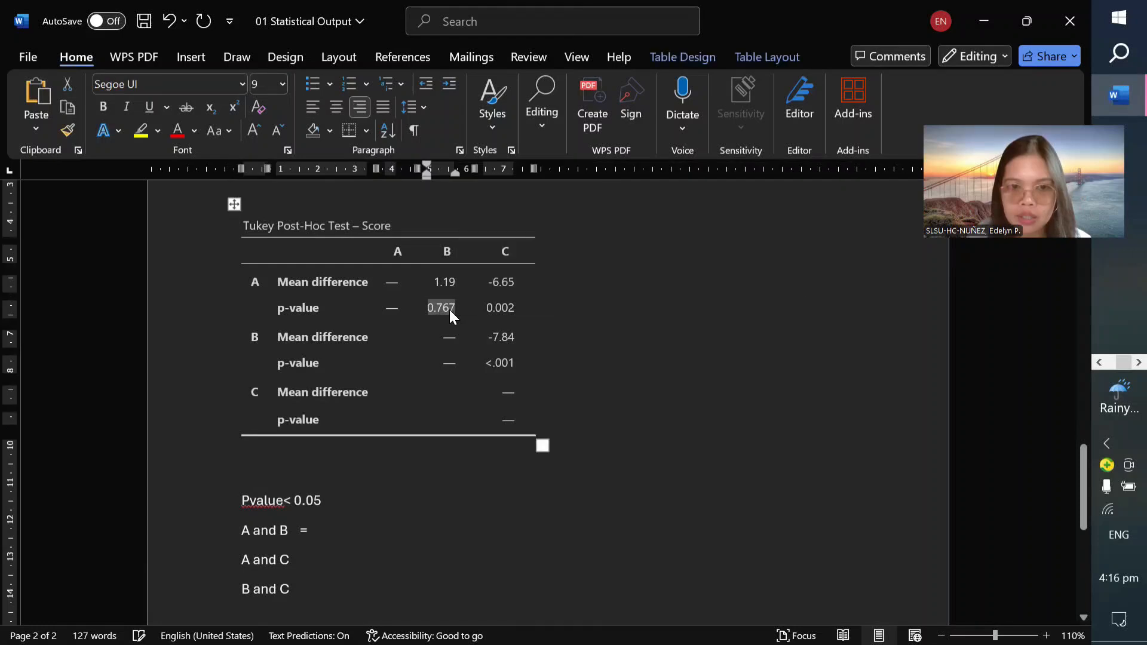
{"action": "right_click", "coordinate": [449, 309]}
{"action": "left_click", "coordinate": [500, 252]}
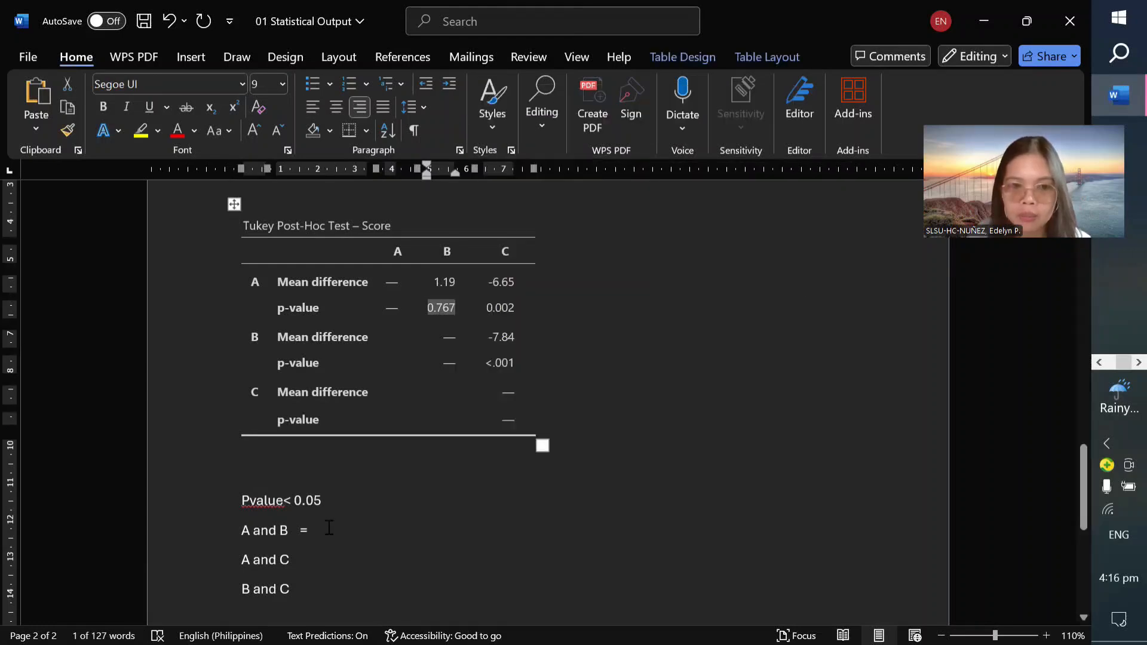
{"action": "left_click", "coordinate": [328, 529]}
{"action": "right_click", "coordinate": [328, 529]}
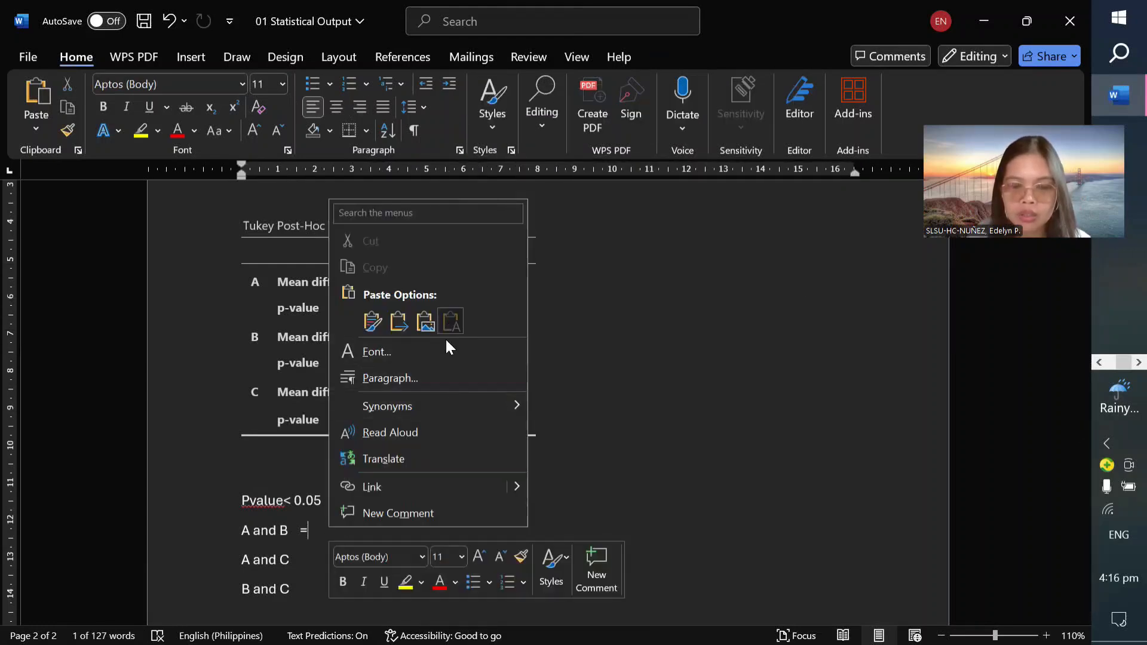
{"action": "left_click", "coordinate": [451, 323]}
{"action": "key", "text": "Left"}
{"action": "key", "text": "Left"}
{"action": "key", "text": "Left"}
{"action": "key", "text": "Left"}
{"action": "key", "text": "Left"}
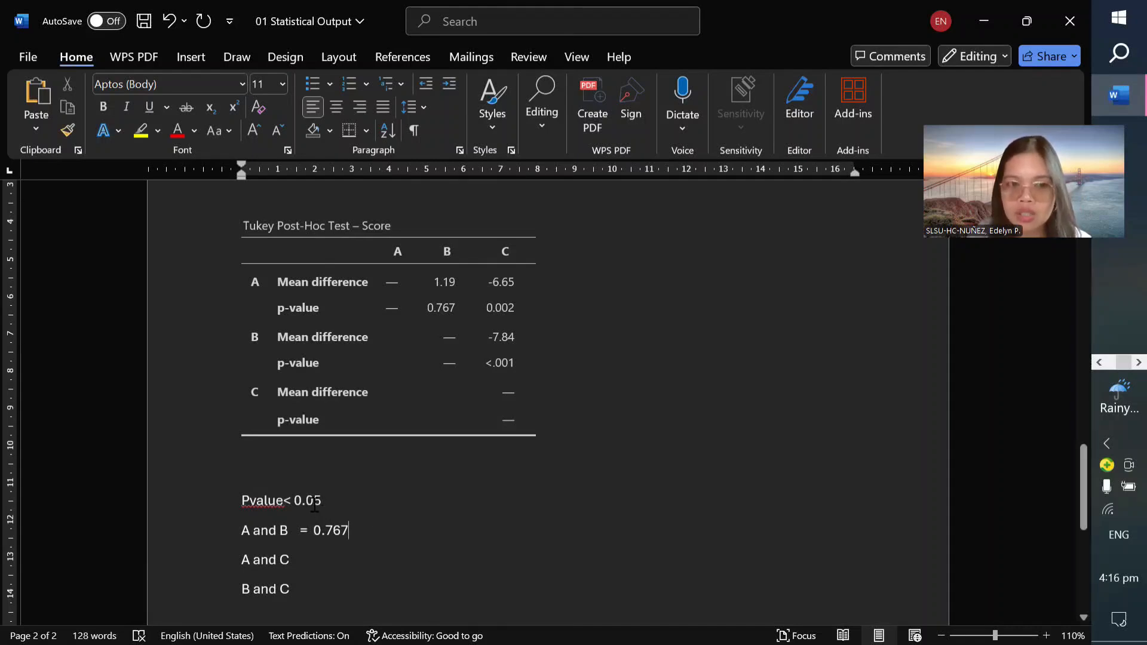
Append "= Not significant" after 0.767 on the A and B line.
{"action": "left_click", "coordinate": [371, 529]}
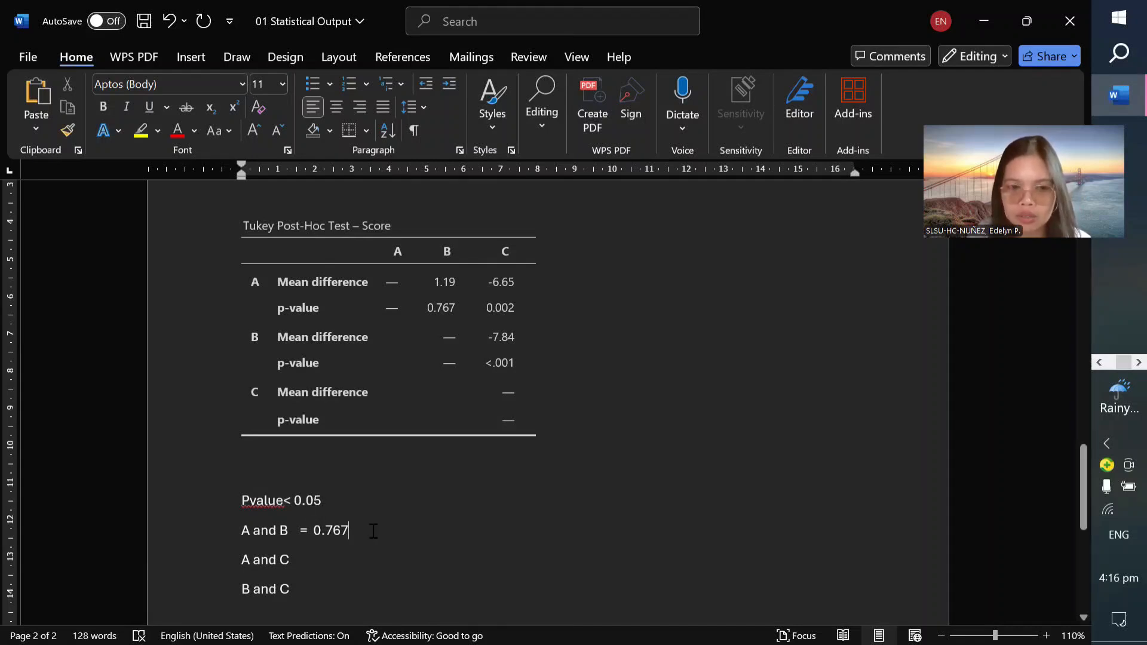
{"action": "type", "text": "="}
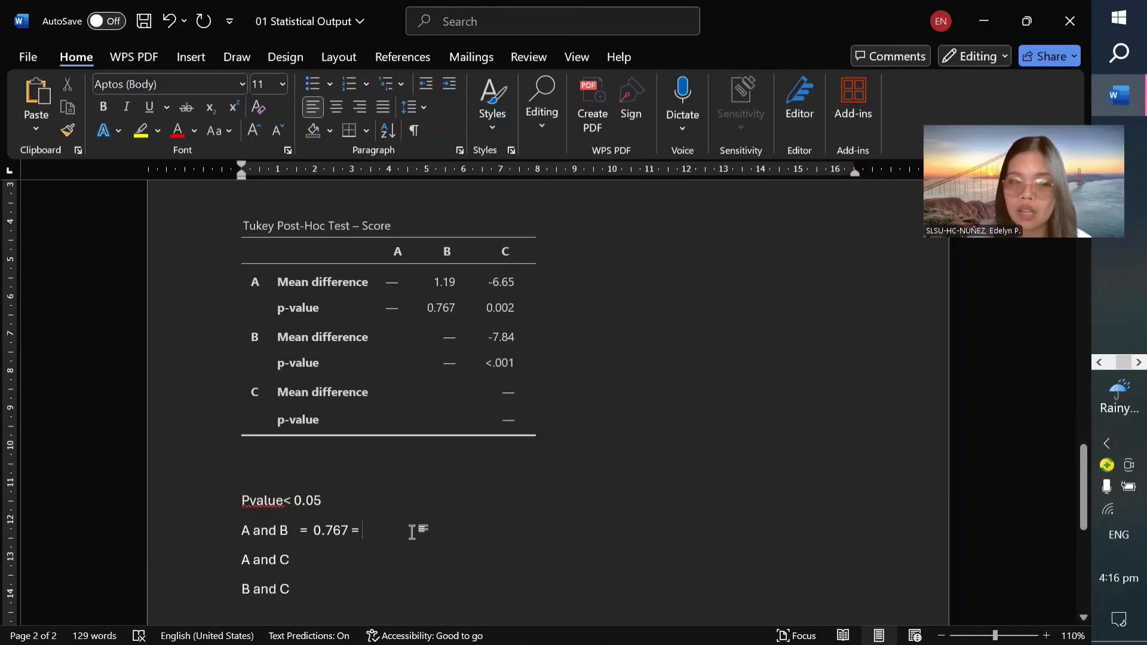
{"action": "type", "text": "Not"}
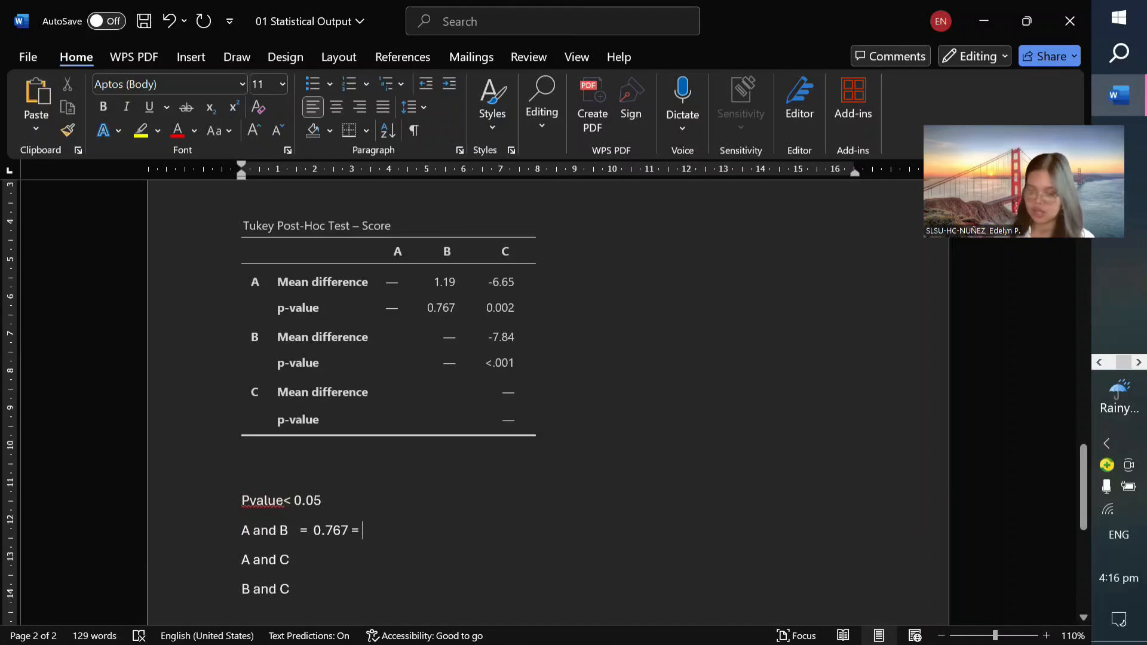
{"action": "type", "text": " significance"}
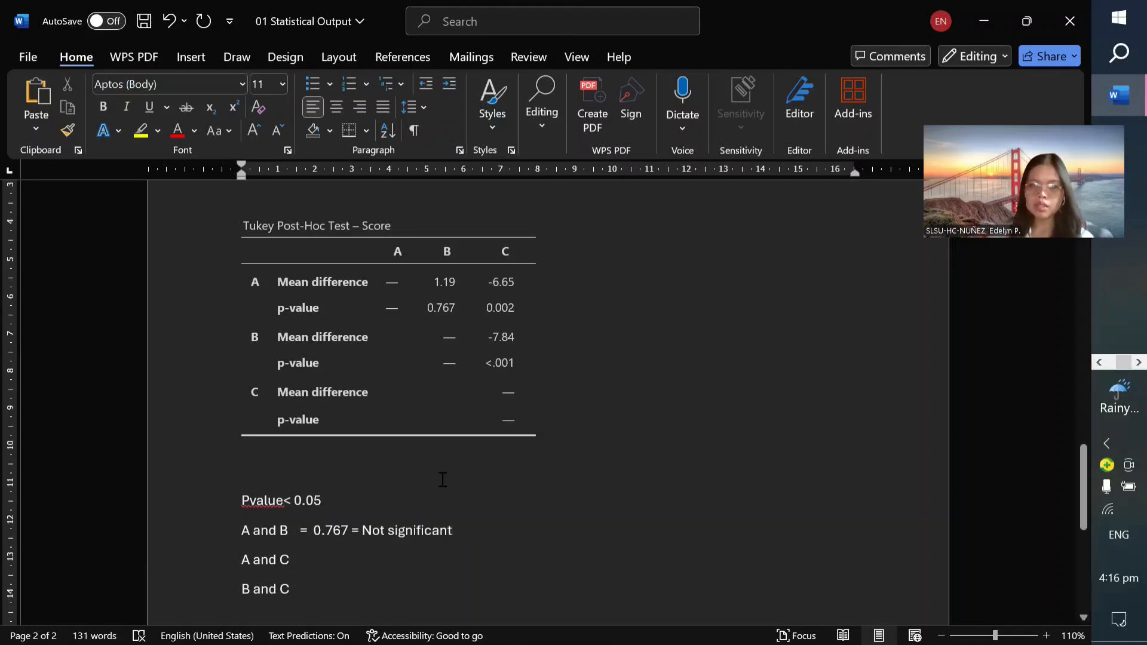
Add "=" after "A and C" and copy the A–C p-value 0.002 from the Tukey Post-Hoc table.
{"action": "scroll", "coordinate": [460, 466], "scroll_direction": "up", "scroll_amount": 3}
{"action": "scroll", "coordinate": [460, 465], "scroll_direction": "up", "scroll_amount": 5}
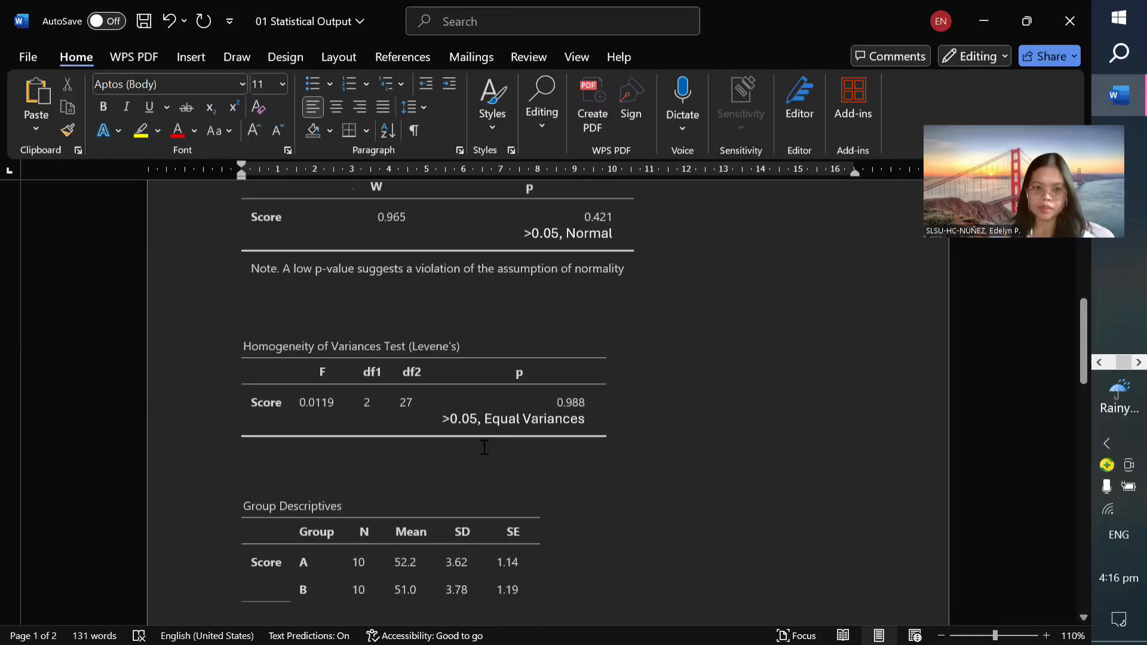
{"action": "scroll", "coordinate": [485, 444], "scroll_direction": "down", "scroll_amount": 1}
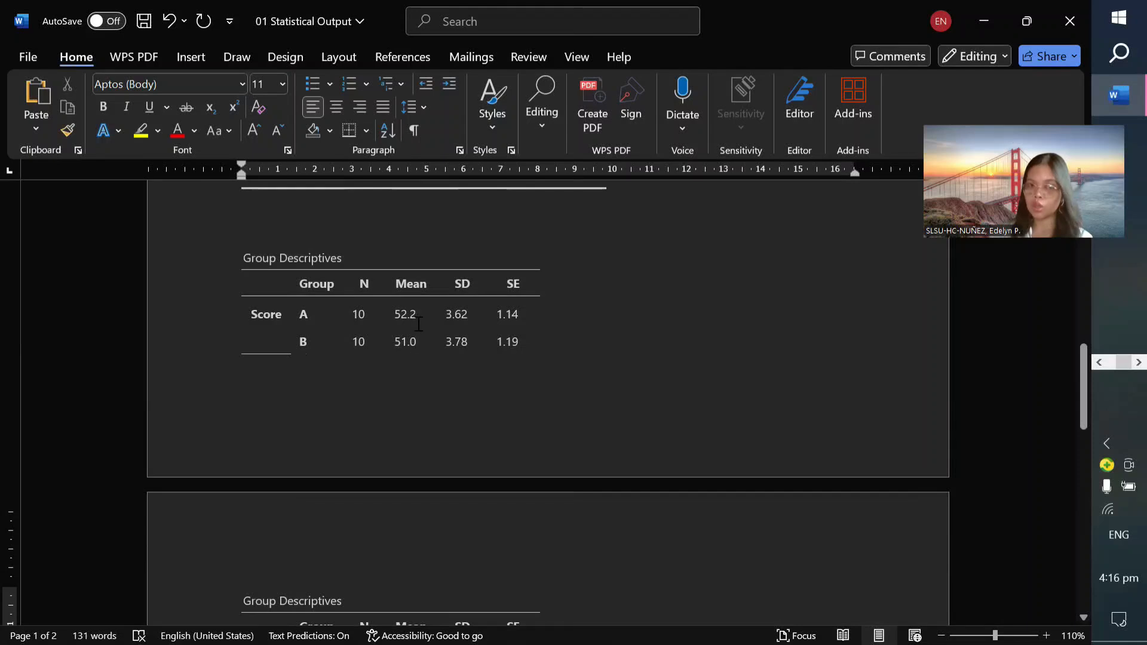
{"action": "scroll", "coordinate": [419, 328], "scroll_direction": "down", "scroll_amount": 8}
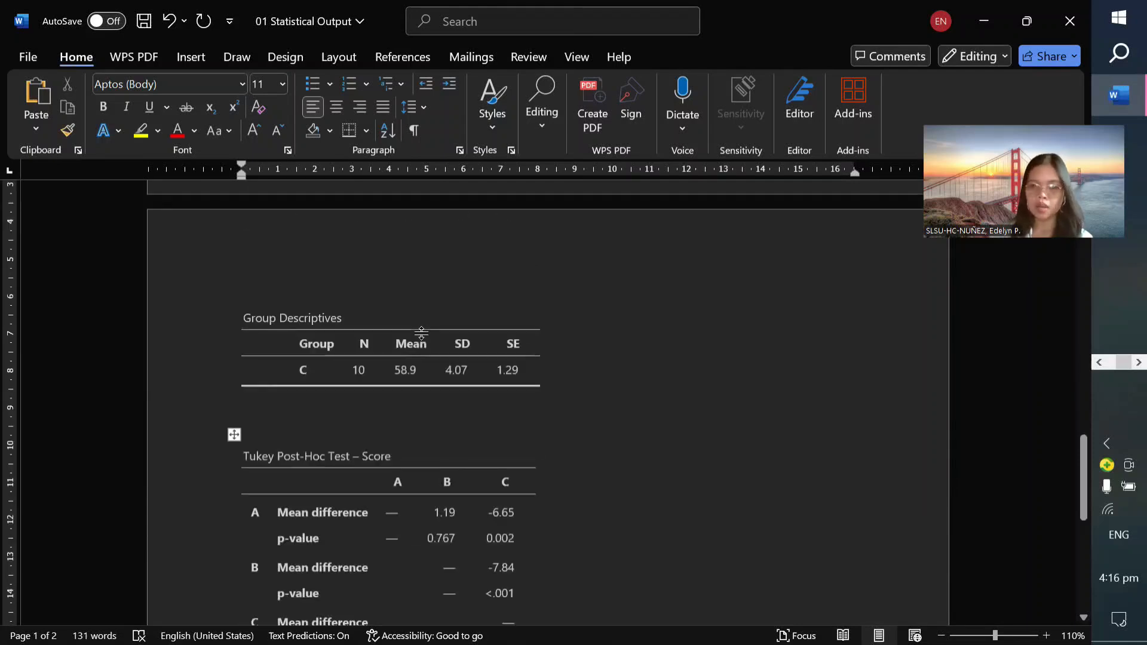
{"action": "scroll", "coordinate": [424, 333], "scroll_direction": "down", "scroll_amount": 1}
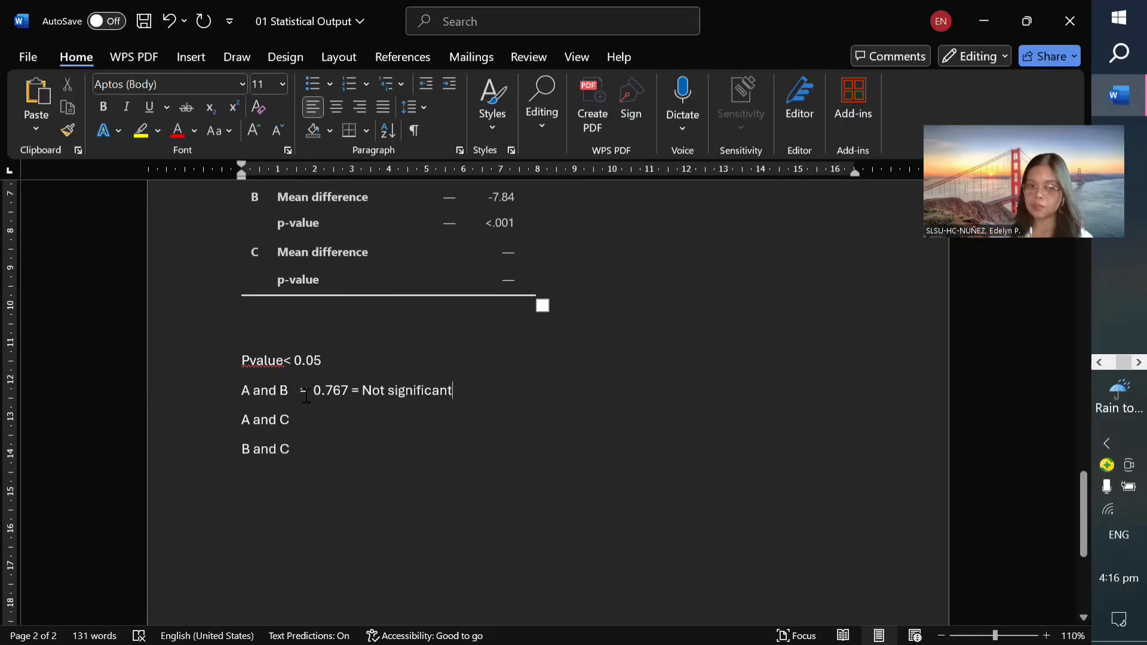
{"action": "left_click", "coordinate": [319, 423]}
{"action": "type", "text": "="}
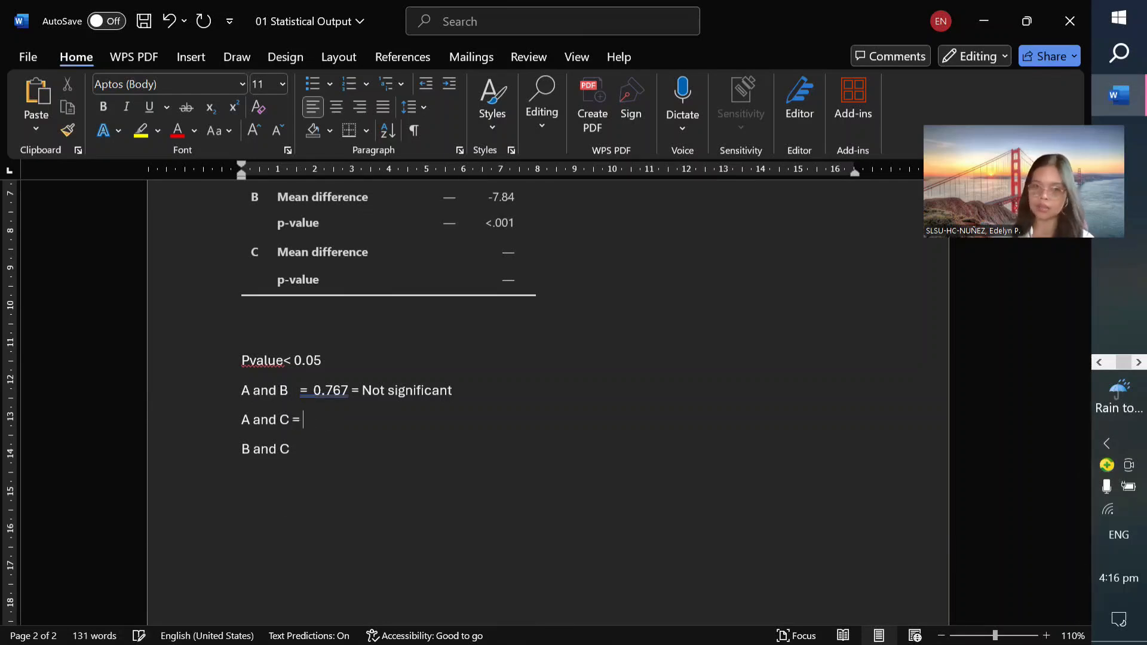
{"action": "scroll", "coordinate": [410, 418], "scroll_direction": "up", "scroll_amount": 3}
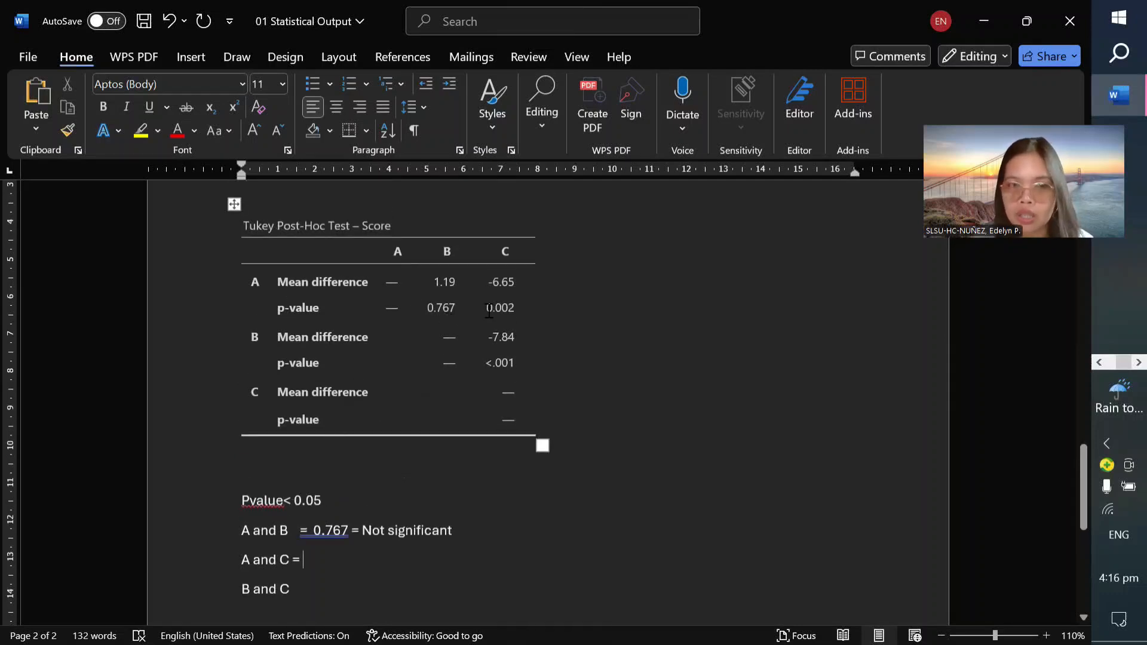
{"action": "left_click_drag", "start_coordinate": [487, 309], "coordinate": [511, 313]}
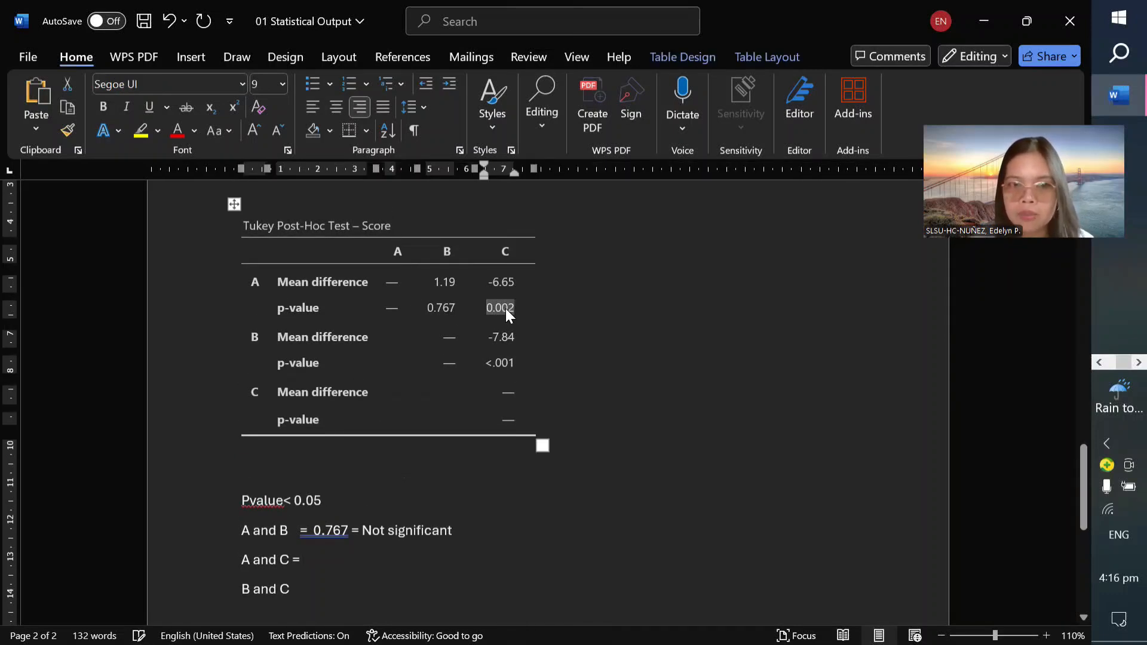
{"action": "right_click", "coordinate": [506, 308]}
{"action": "left_click", "coordinate": [566, 258]}
{"action": "scroll", "coordinate": [360, 478], "scroll_direction": "down", "scroll_amount": 4}
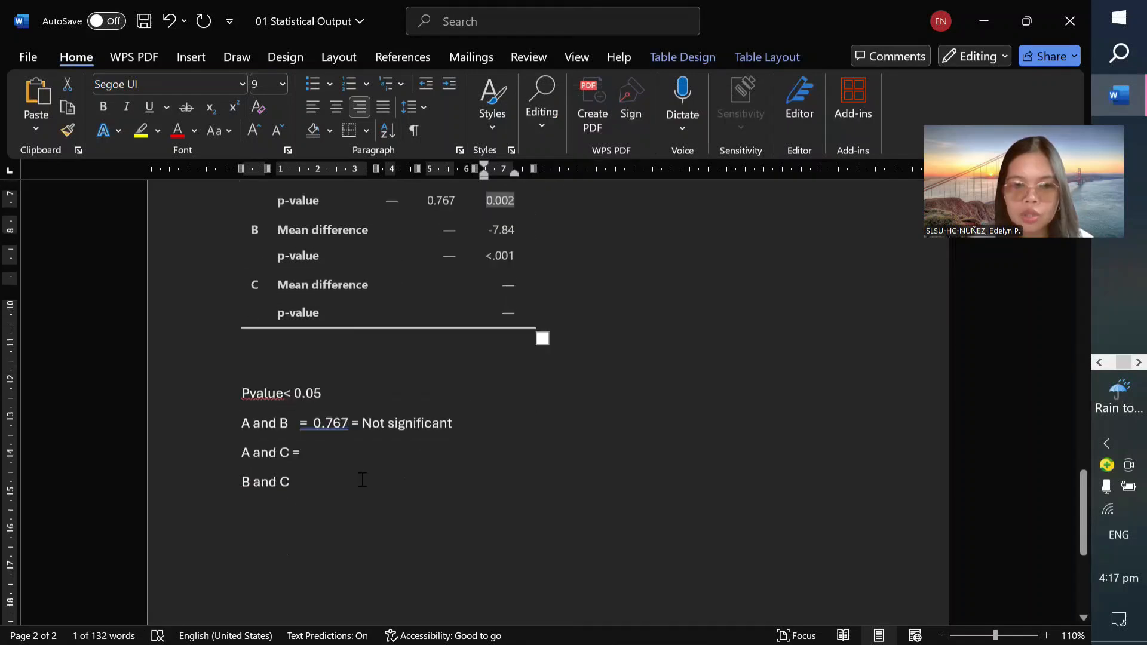
Paste the copied 0.002 as text only after "A and C =" and append "= Significant".
{"action": "left_click", "coordinate": [315, 418]}
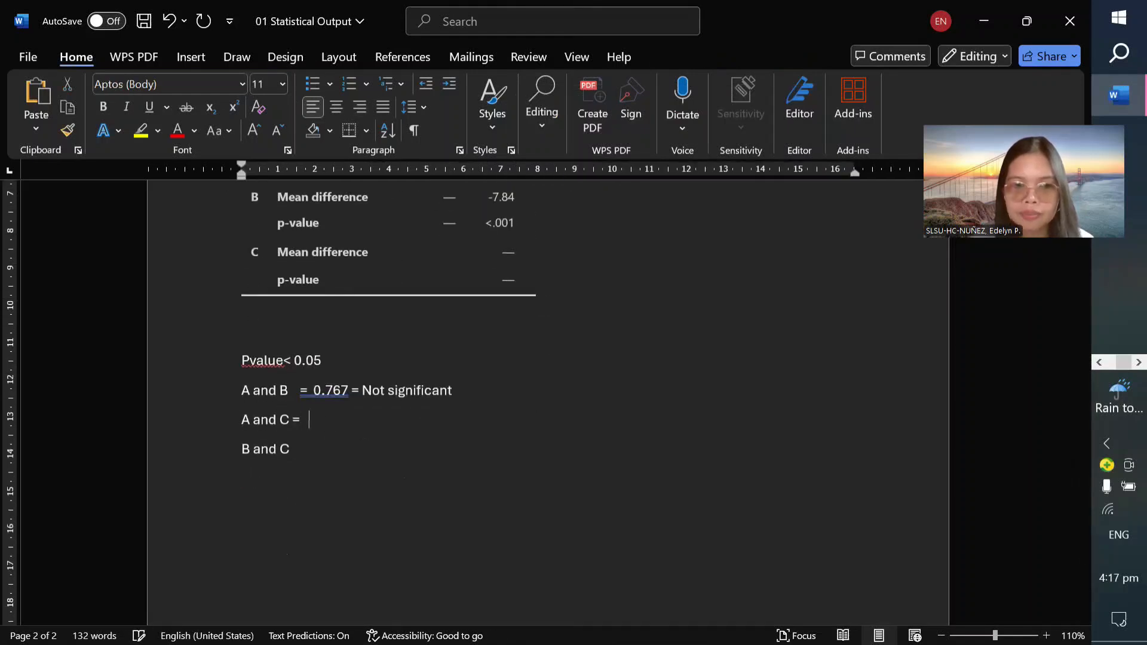
{"action": "right_click", "coordinate": [328, 421]}
{"action": "left_click", "coordinate": [450, 216]}
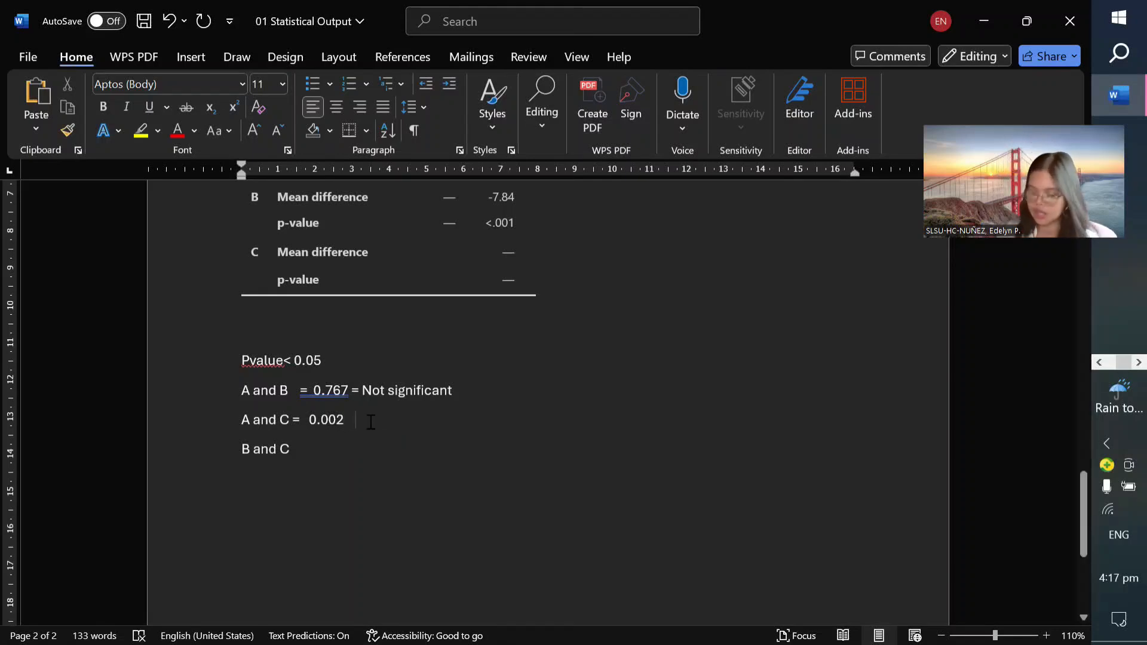
{"action": "type", "text": "="}
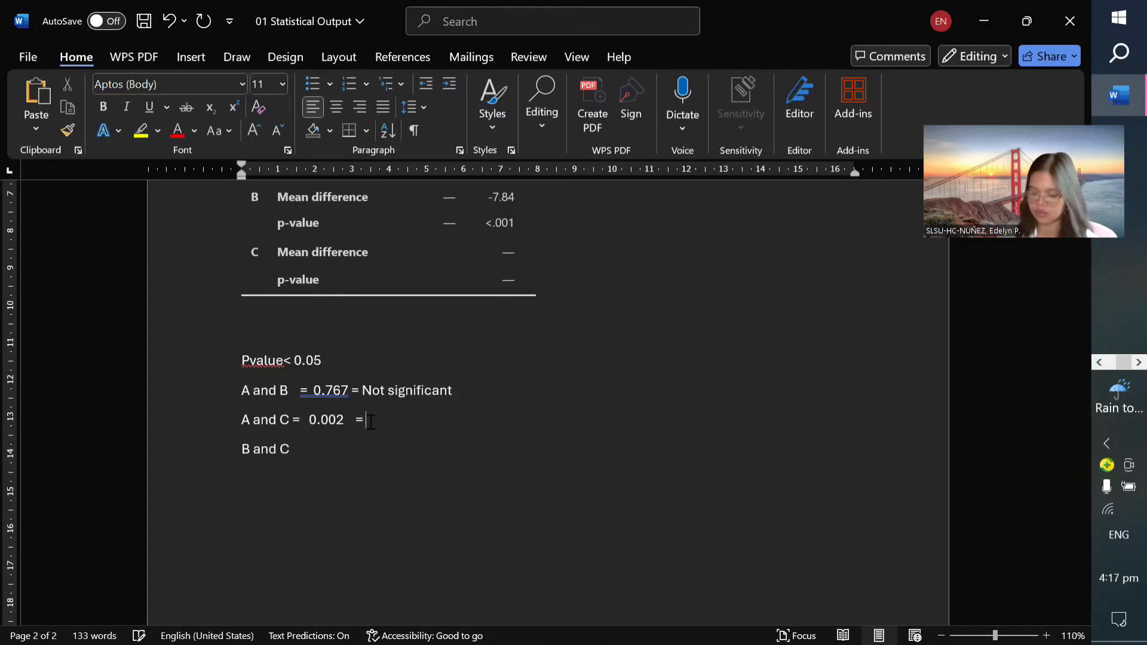
{"action": "type", "text": " Significant"}
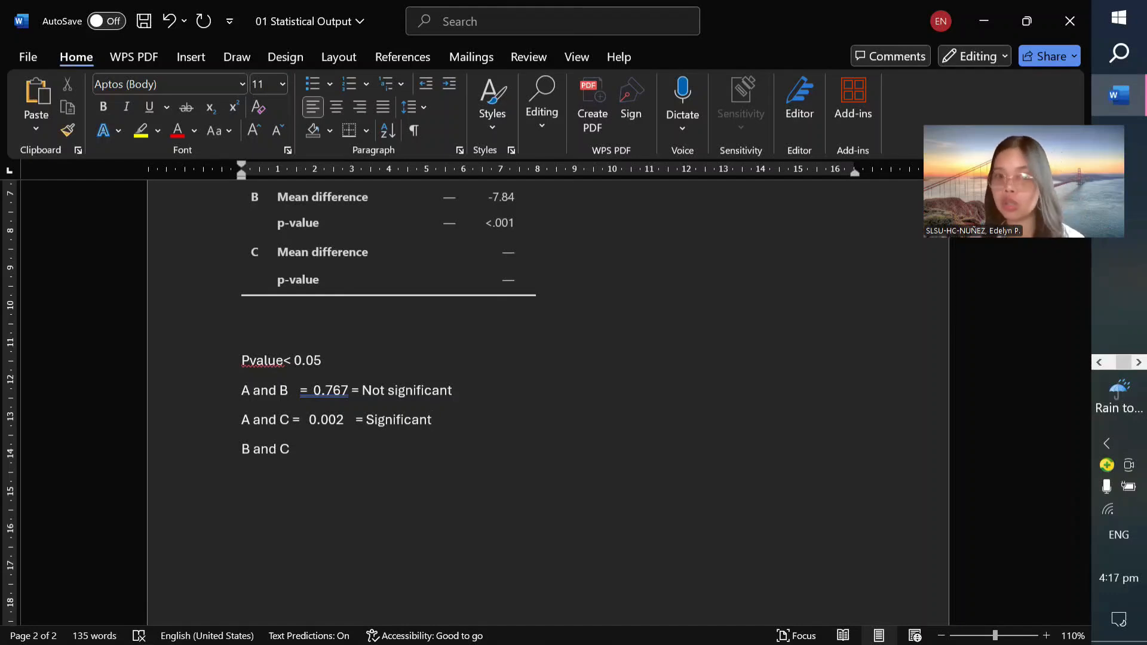
Review the means of groups A, B and C in the Group Descriptives table alongside the Tukey Post-Hoc comparisons.
{"action": "scroll", "coordinate": [548, 400], "scroll_direction": "up", "scroll_amount": 15}
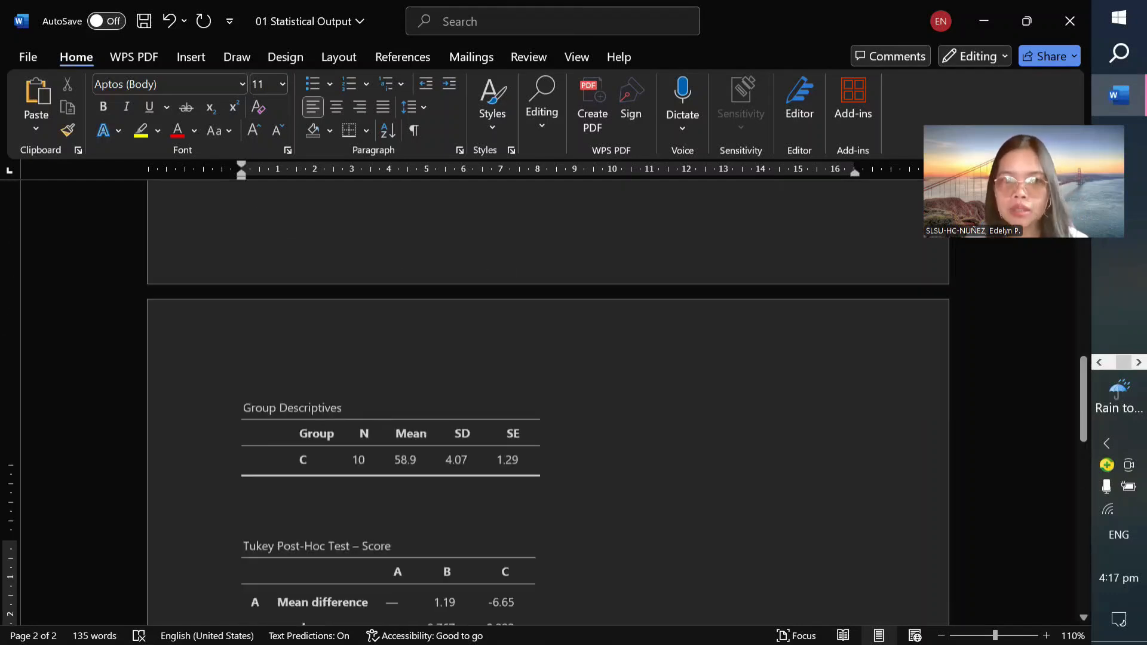
{"action": "scroll", "coordinate": [406, 428], "scroll_direction": "up", "scroll_amount": 2}
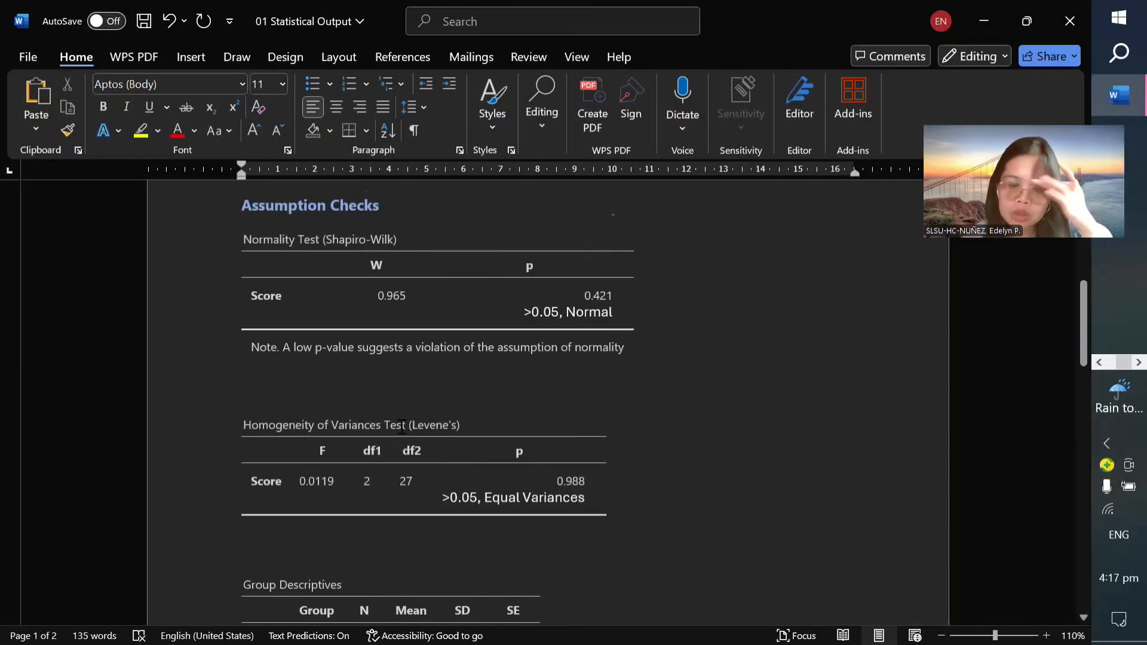
{"action": "scroll", "coordinate": [406, 427], "scroll_direction": "down", "scroll_amount": 5}
{"action": "scroll", "coordinate": [412, 427], "scroll_direction": "down", "scroll_amount": 2}
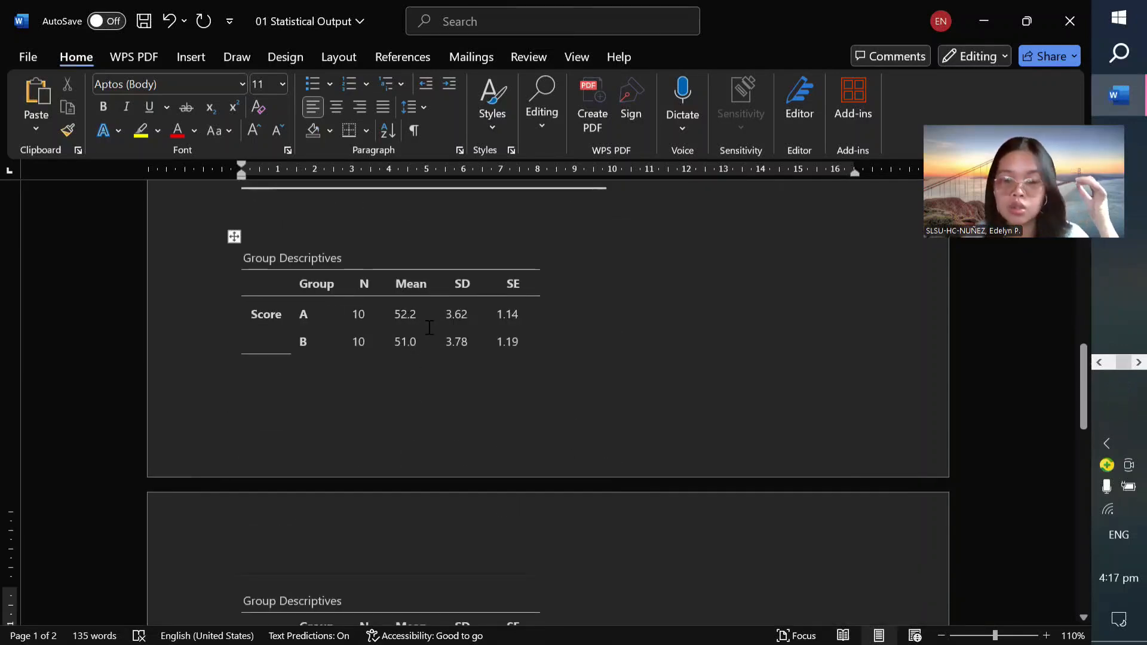
{"action": "scroll", "coordinate": [427, 327], "scroll_direction": "down", "scroll_amount": 3}
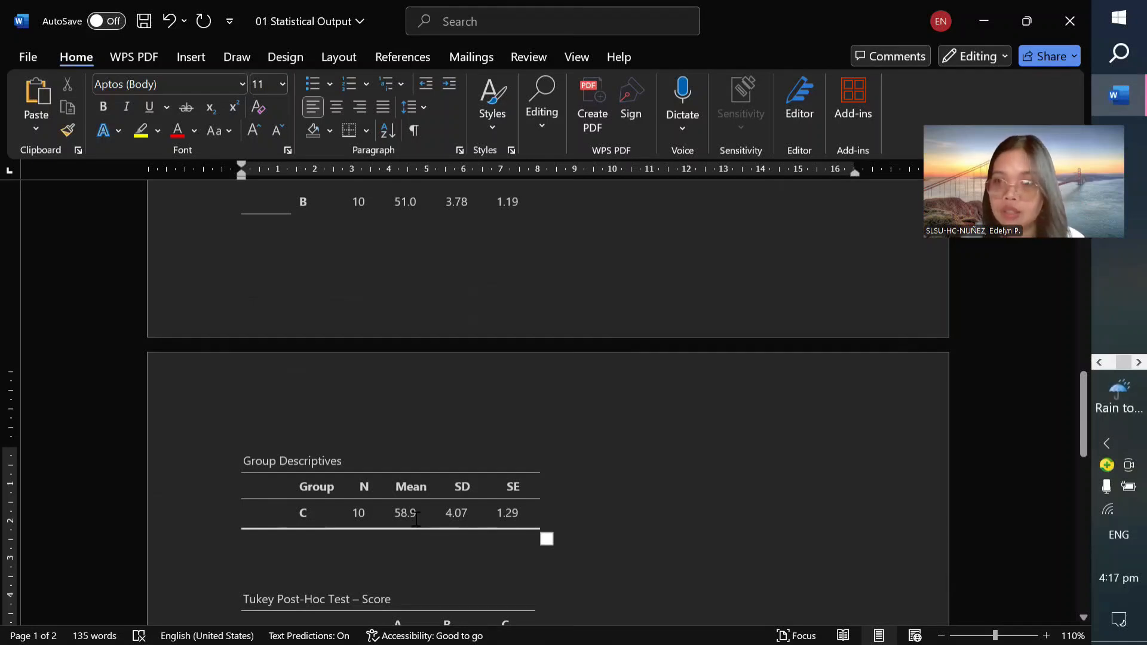
{"action": "scroll", "coordinate": [416, 519], "scroll_direction": "up", "scroll_amount": 1}
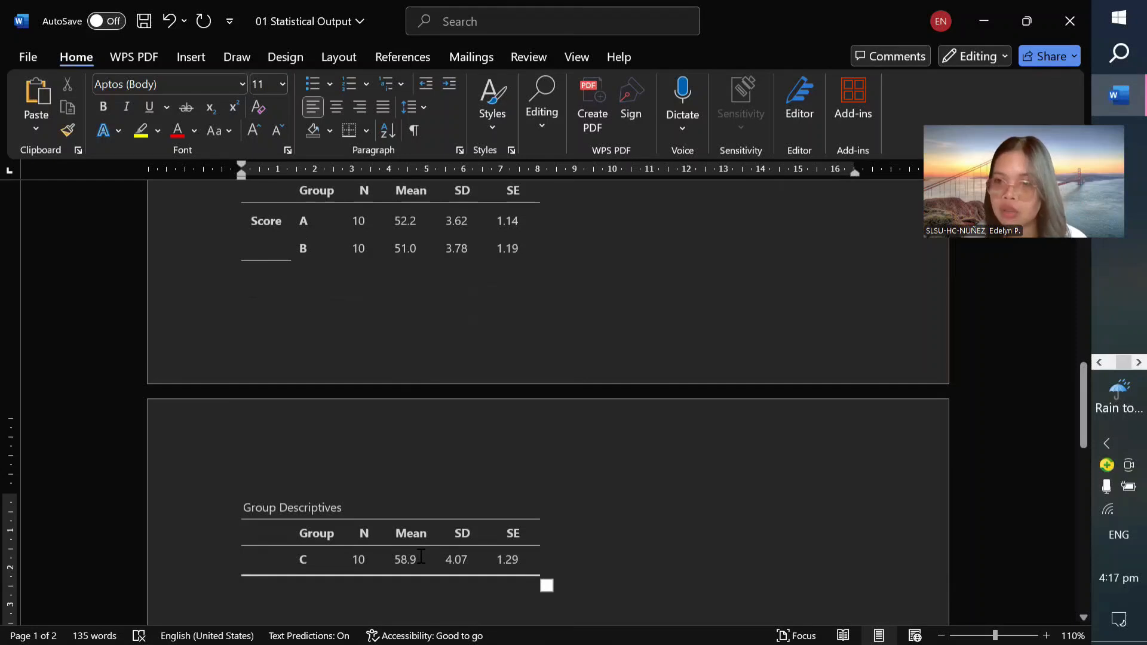
{"action": "scroll", "coordinate": [420, 556], "scroll_direction": "down", "scroll_amount": 5}
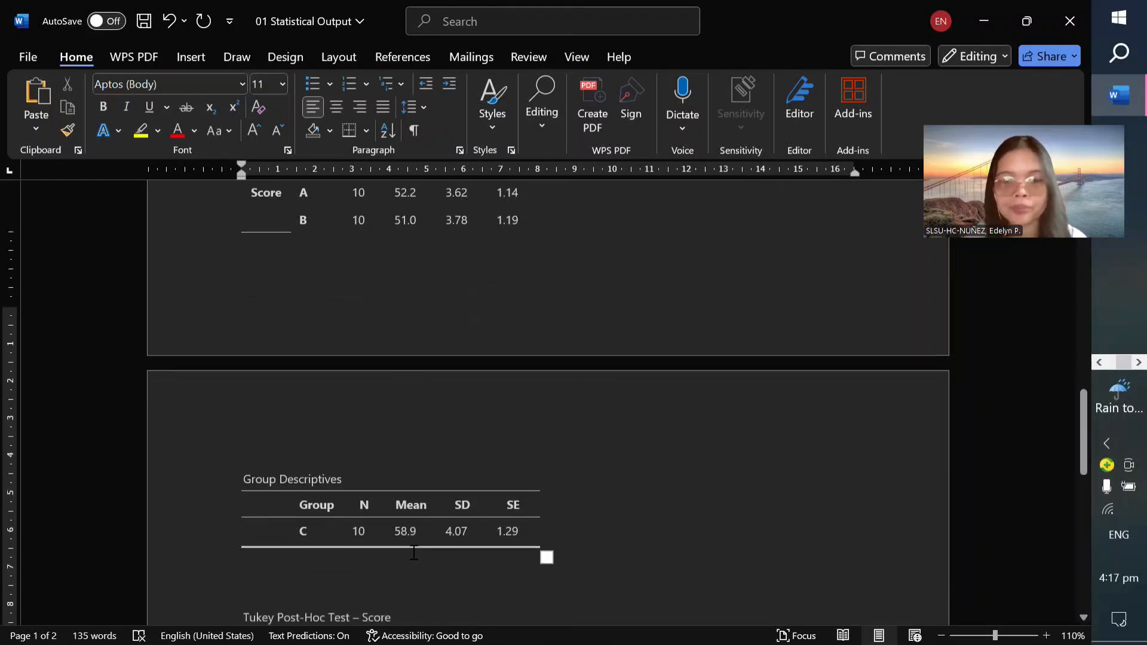
{"action": "scroll", "coordinate": [423, 333], "scroll_direction": "down", "scroll_amount": 8}
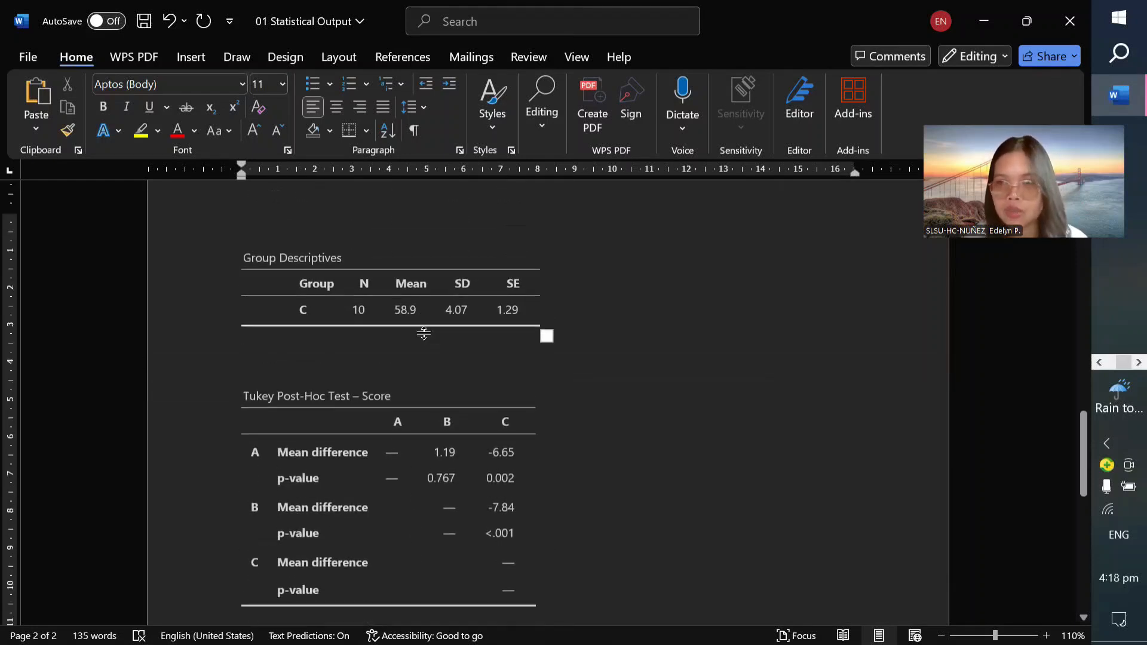
Add "=" after "B and C" and copy the B–C p-value <.001 from the Tukey Post-Hoc table.
{"action": "left_click", "coordinate": [337, 401]}
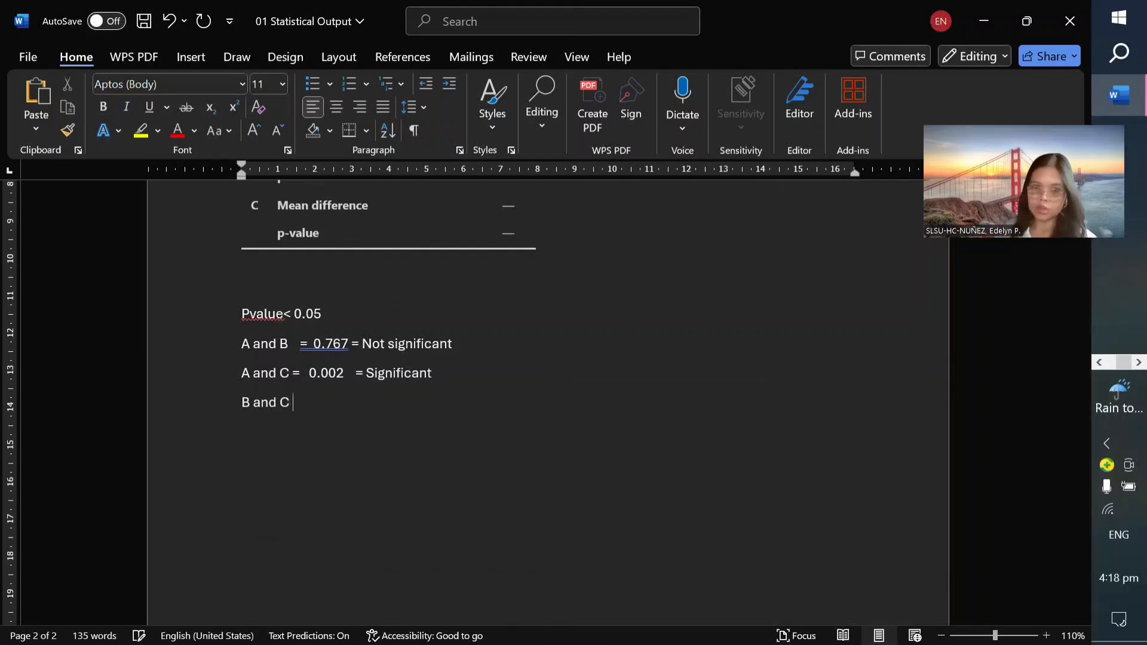
{"action": "type", "text": "="}
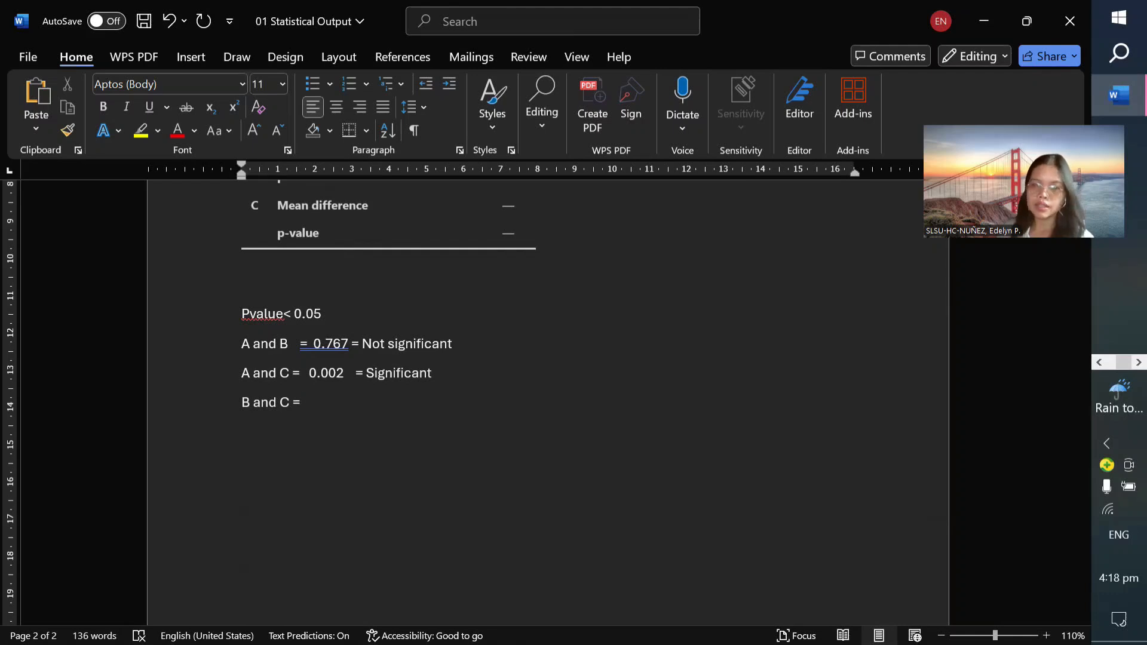
{"action": "scroll", "coordinate": [315, 414], "scroll_direction": "up", "scroll_amount": 3}
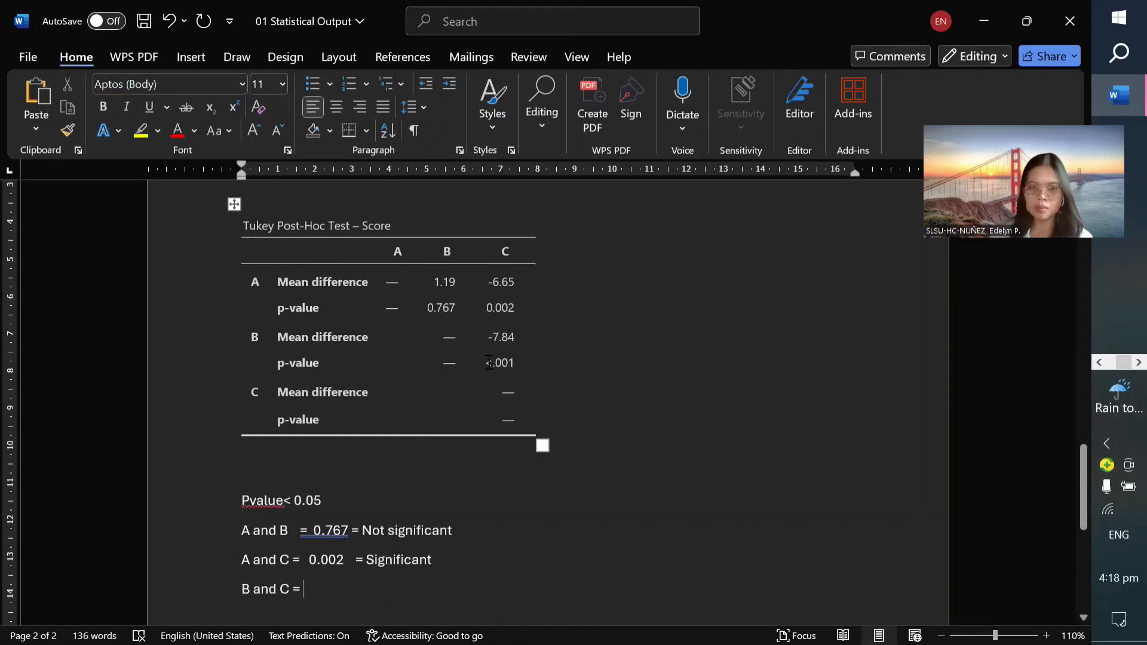
{"action": "left_click_drag", "start_coordinate": [485, 363], "coordinate": [513, 362]}
{"action": "right_click", "coordinate": [507, 360]}
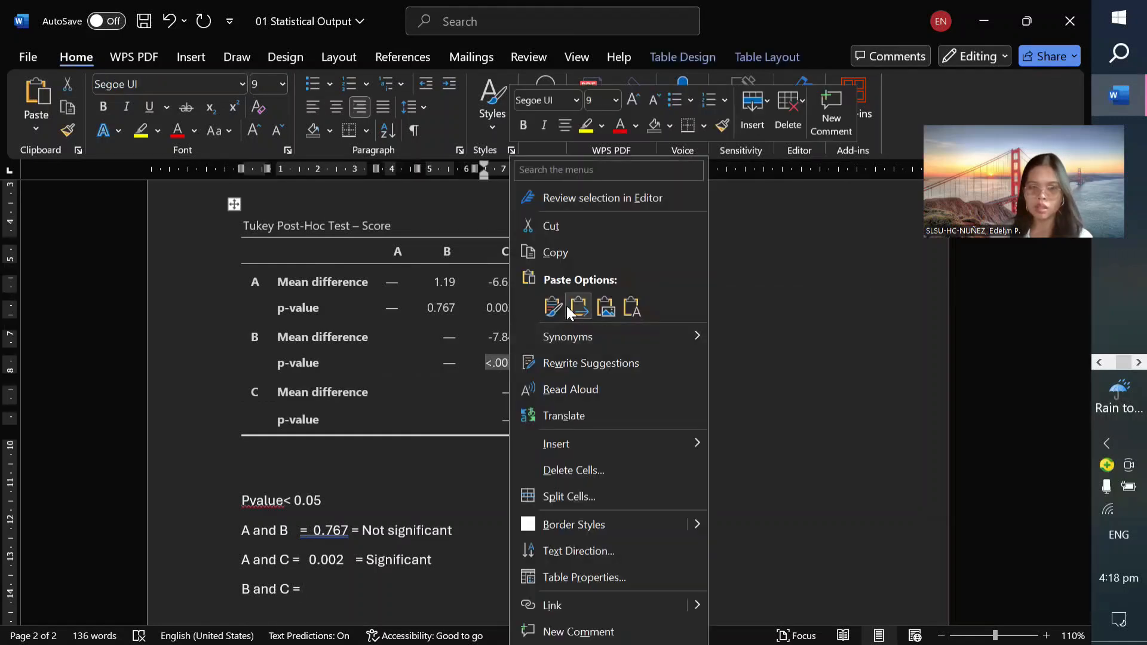
{"action": "left_click", "coordinate": [555, 253]}
Paste the copied <.001 as text only after "B and C =" and append "= Significant".
{"action": "scroll", "coordinate": [440, 418], "scroll_direction": "down", "scroll_amount": 4}
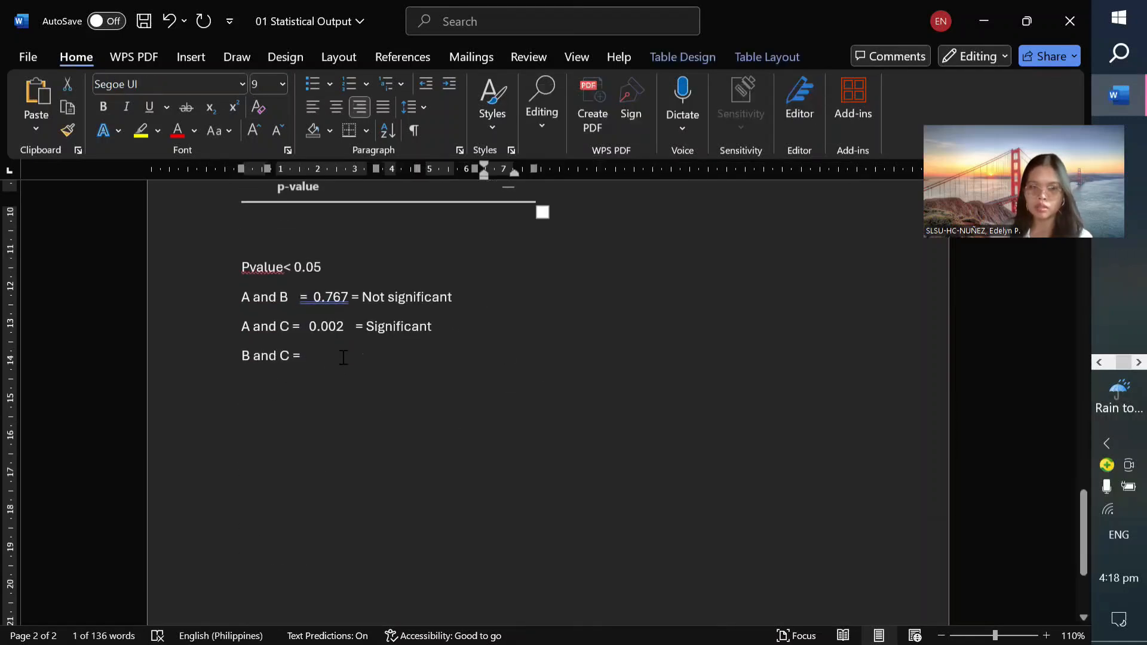
{"action": "left_click", "coordinate": [346, 357]}
{"action": "right_click", "coordinate": [348, 356]}
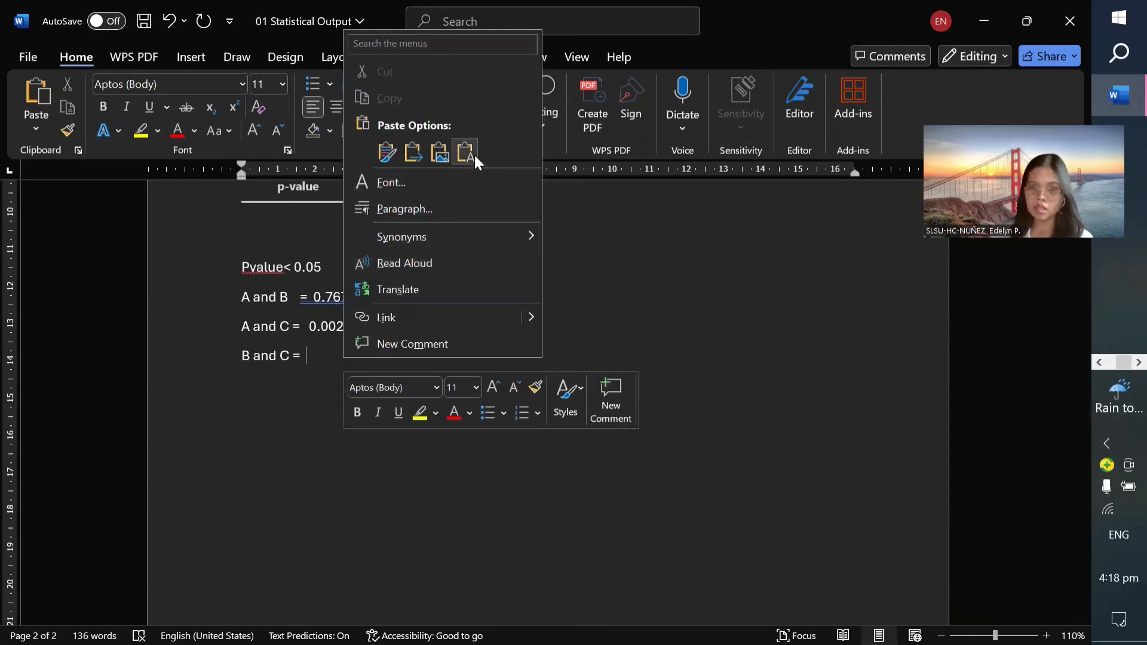
{"action": "left_click", "coordinate": [468, 151]}
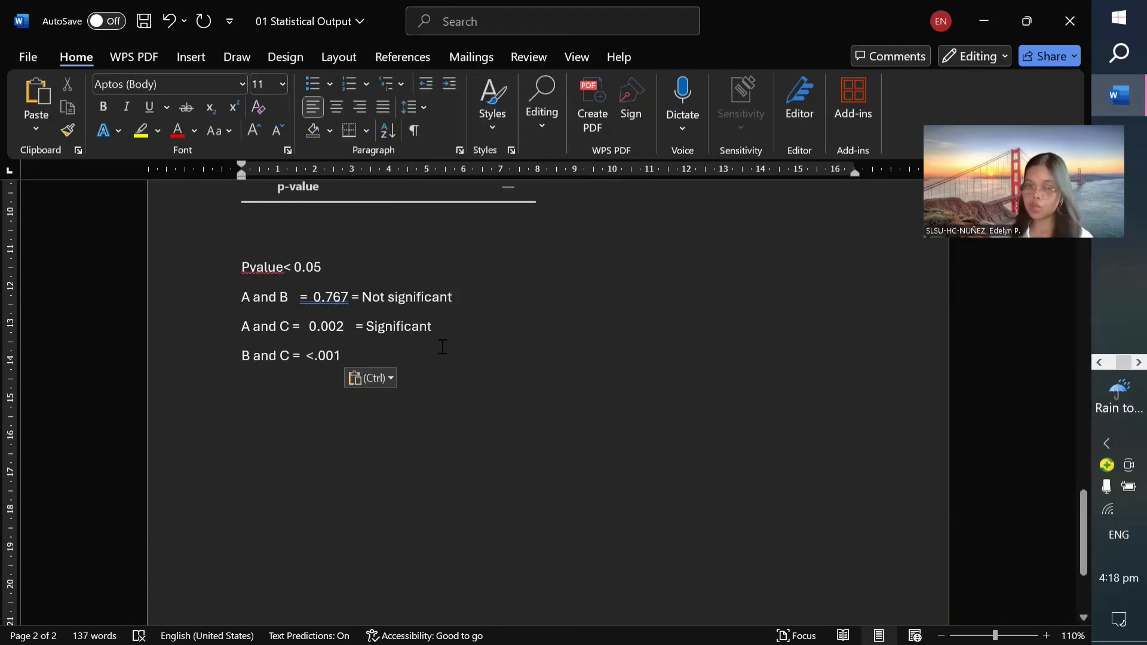
{"action": "type", "text": "="}
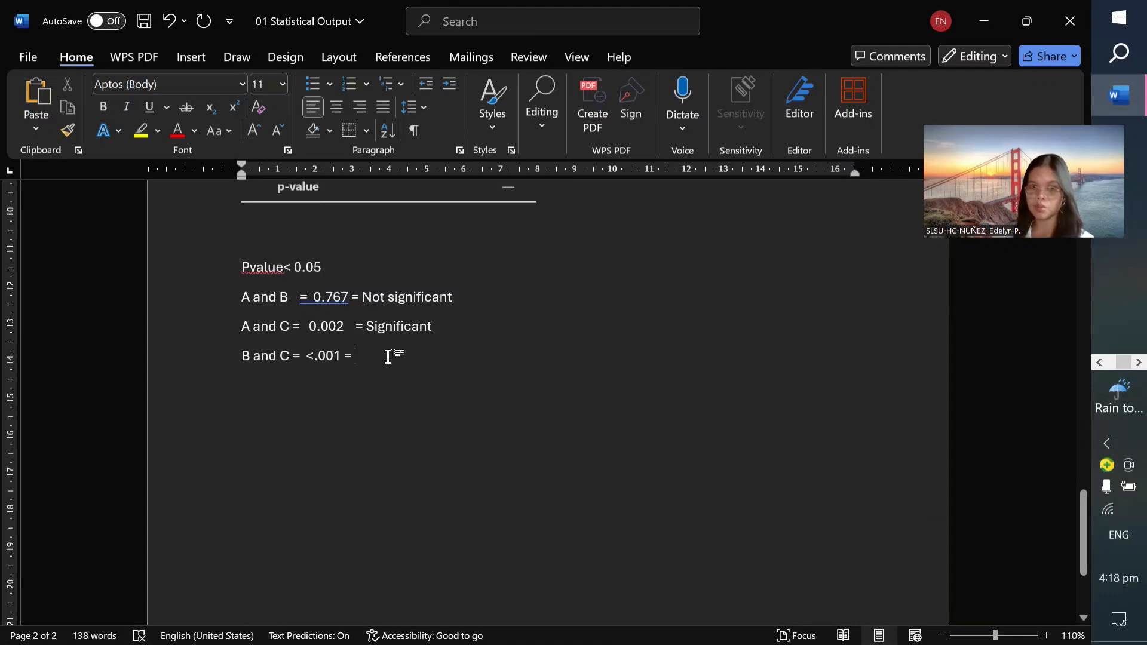
{"action": "type", "text": "Signifi"}
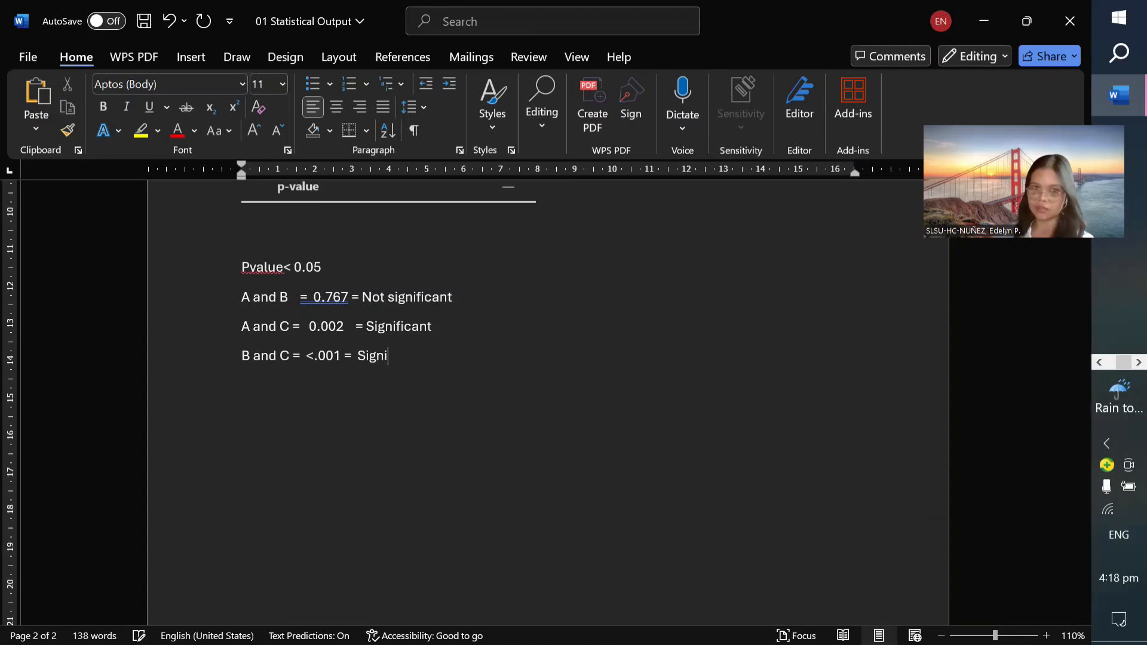
{"action": "type", "text": "cant, <0.01 Highly Significant. Same letters shows no significant difference"}
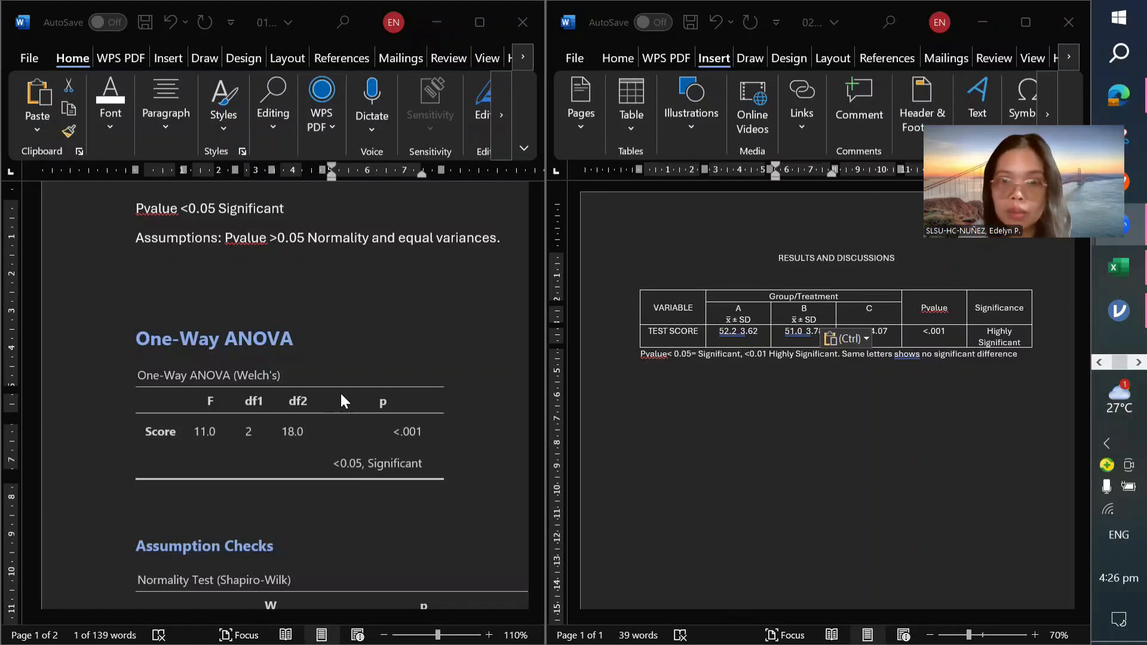
Review the One-Way ANOVA output and its significance notes alongside the Results and Discussions table in the second document.
{"action": "scroll", "coordinate": [339, 392], "scroll_direction": "down", "scroll_amount": 3}
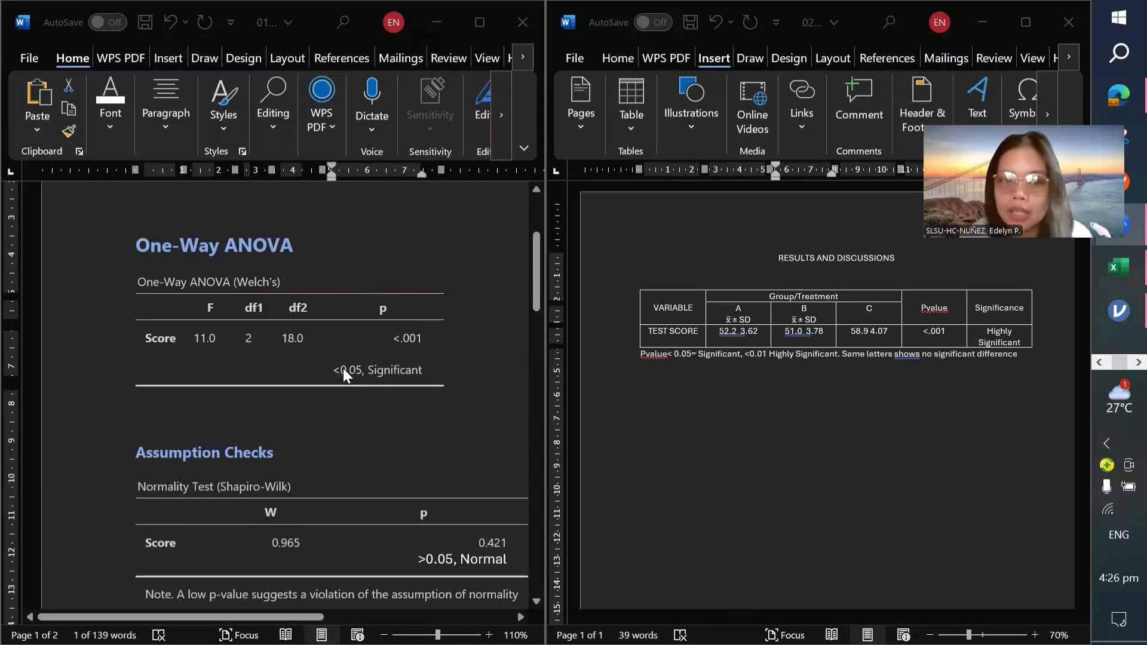
{"action": "scroll", "coordinate": [432, 366], "scroll_direction": "up", "scroll_amount": 6}
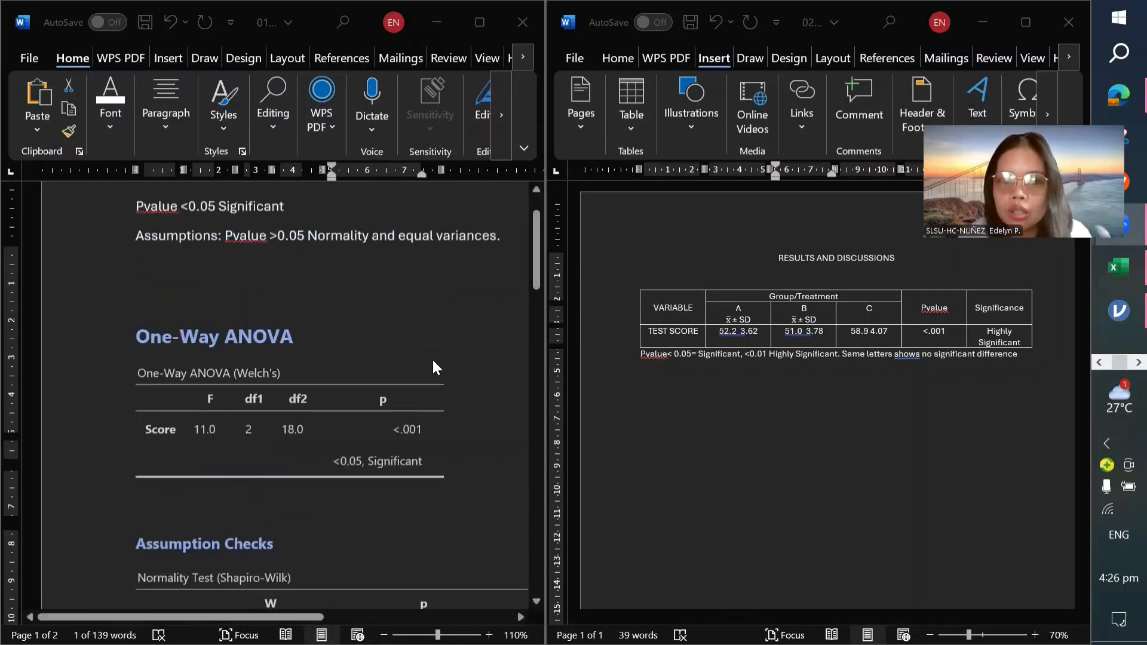
{"action": "scroll", "coordinate": [418, 473], "scroll_direction": "down", "scroll_amount": 3}
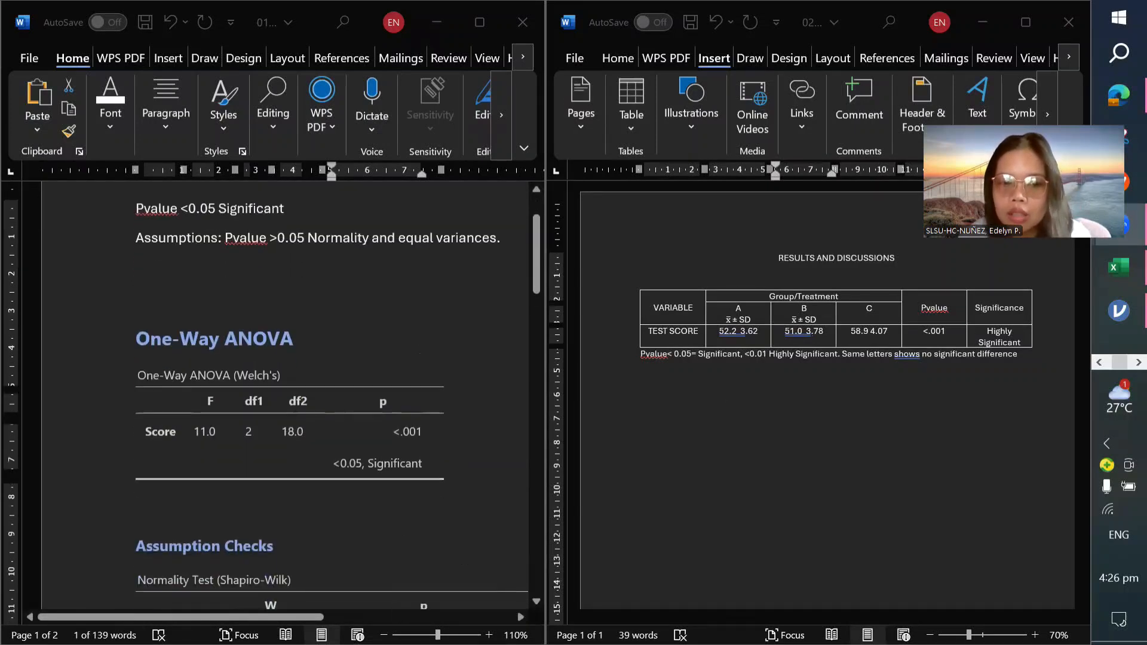
{"action": "scroll", "coordinate": [373, 461], "scroll_direction": "down", "scroll_amount": 2}
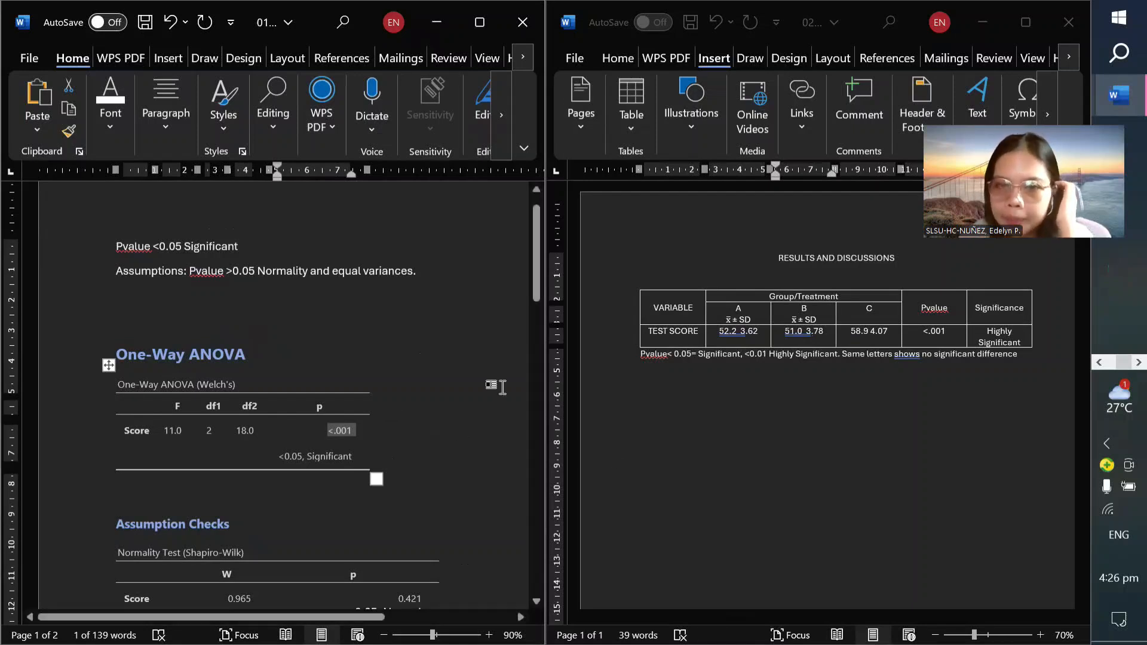
{"action": "left_click", "coordinate": [672, 306]}
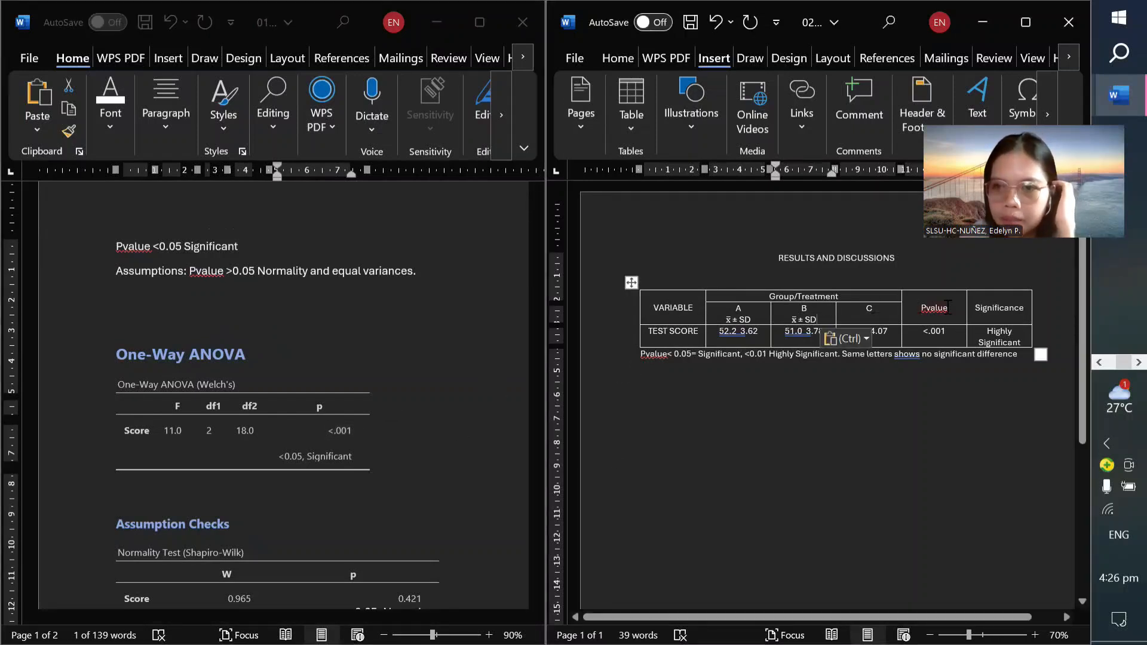
{"action": "left_click", "coordinate": [825, 354]}
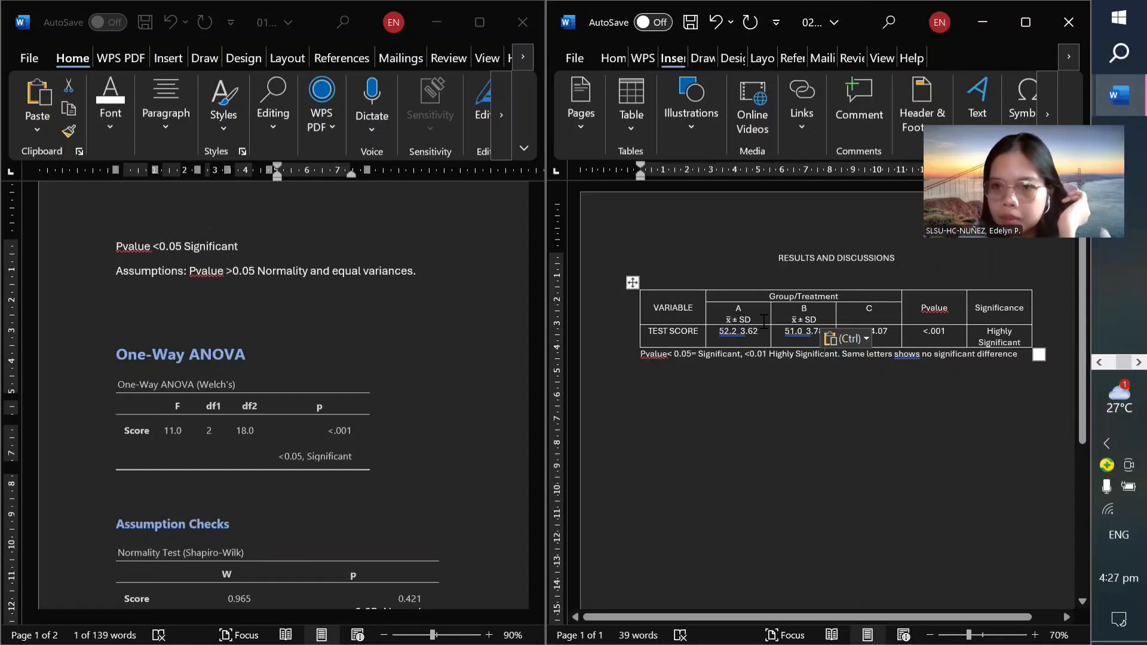
Copy the ± sign from the group A column heading in the results table.
{"action": "double_click", "coordinate": [733, 320]}
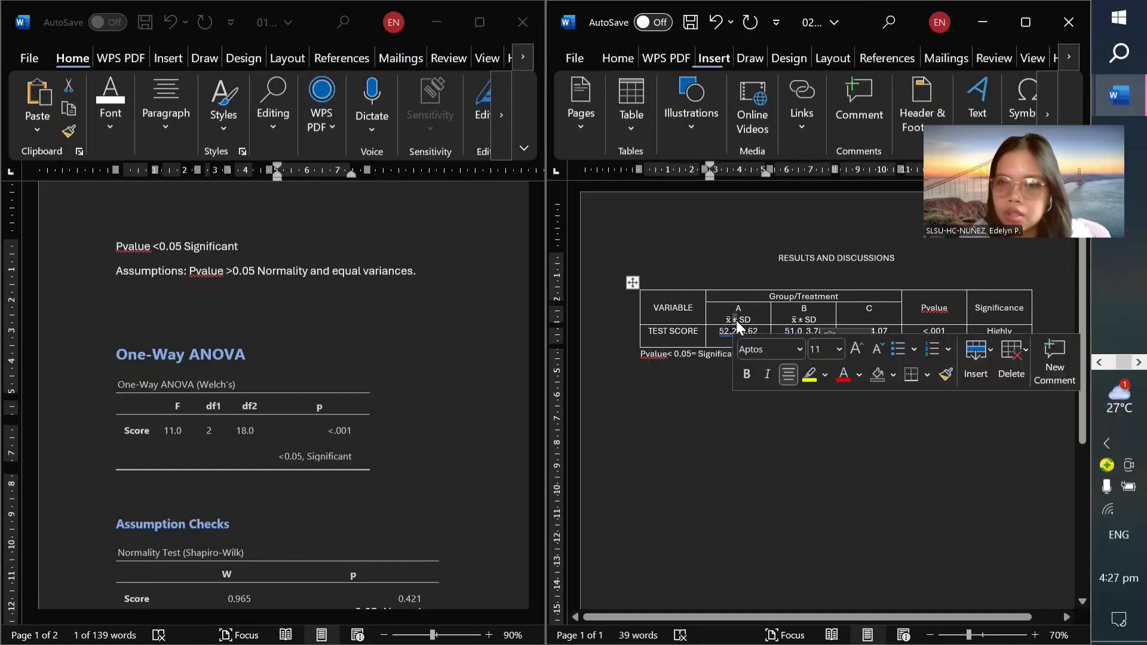
{"action": "right_click", "coordinate": [734, 320]}
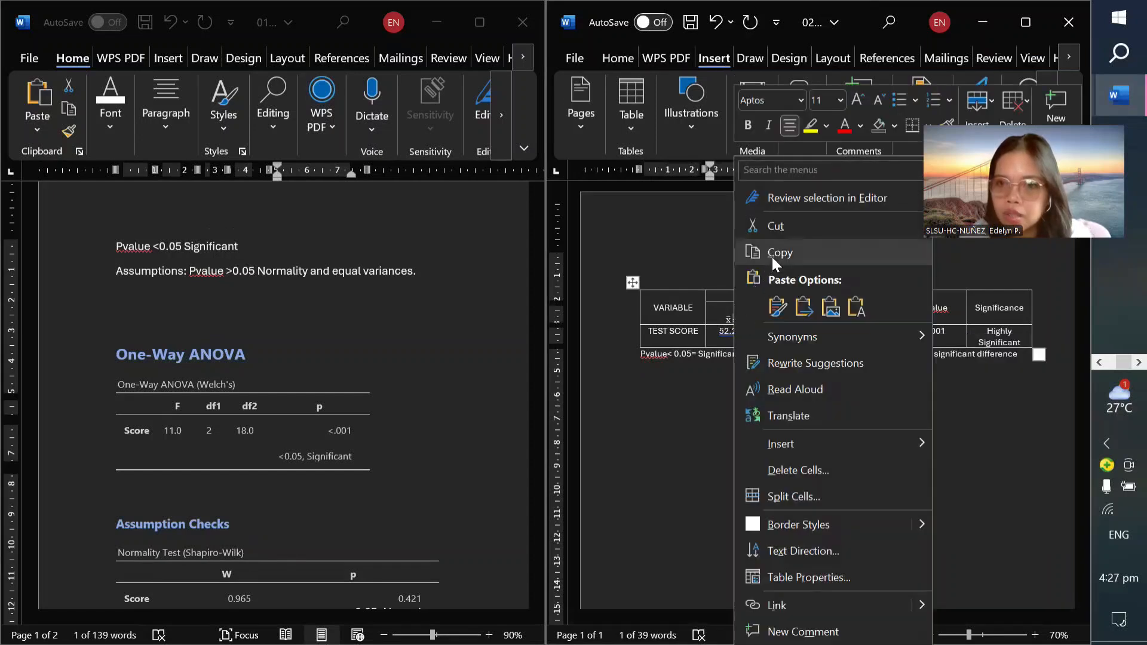
{"action": "left_click", "coordinate": [772, 255]}
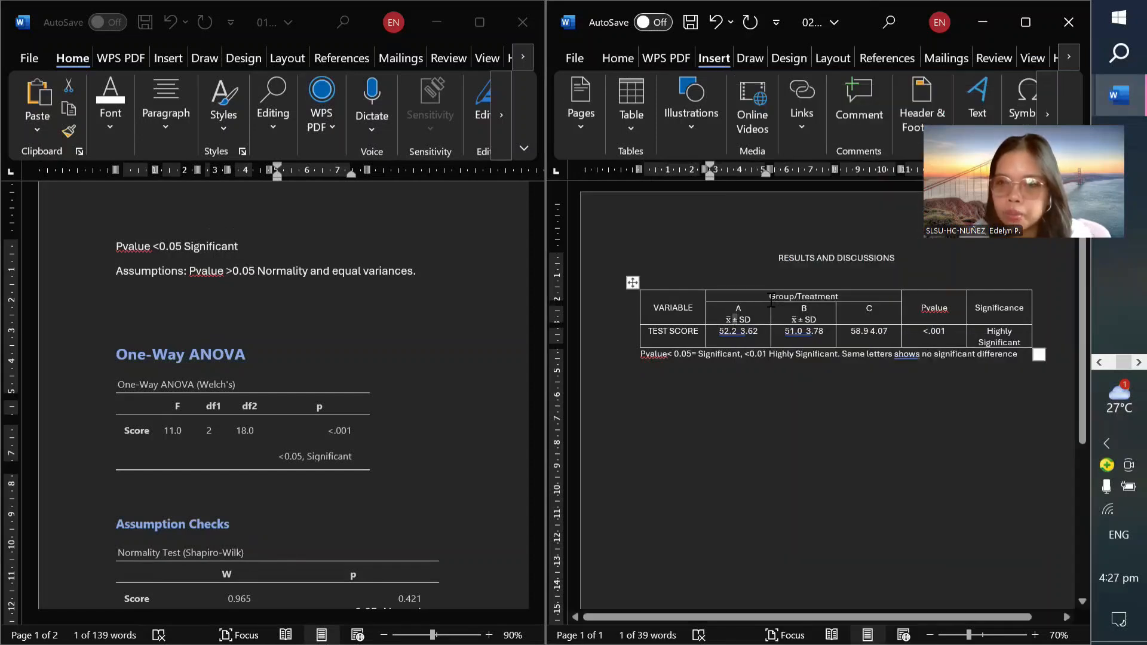
{"action": "left_click", "coordinate": [754, 322]}
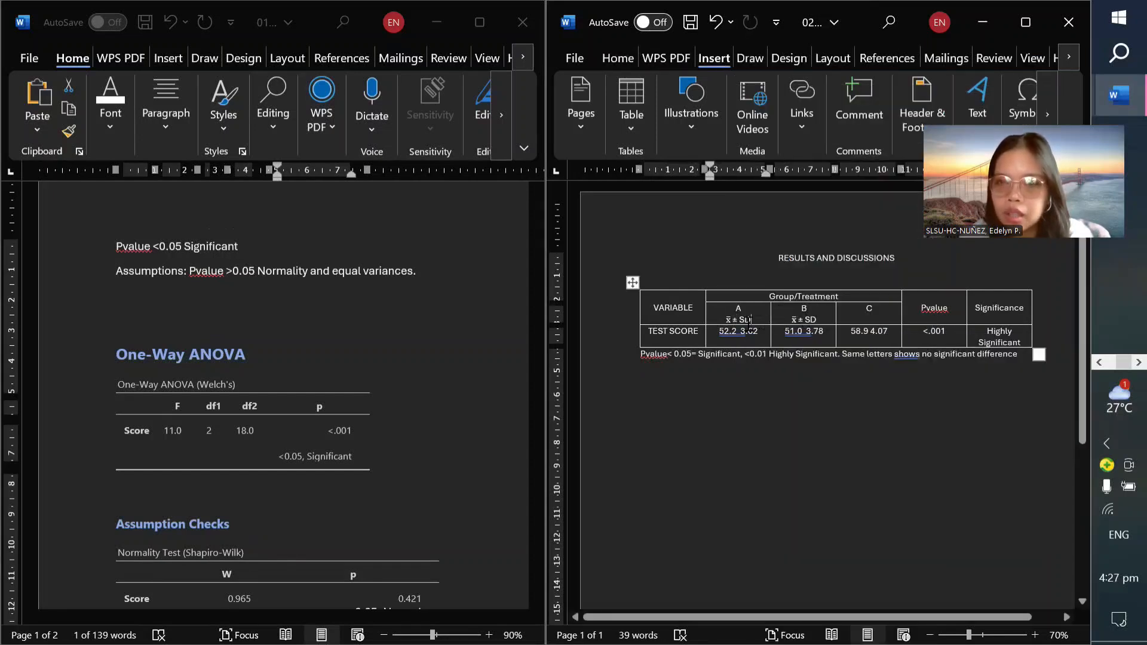
Add a line below the C heading and insert an equation with a bar accent over x to form x̄.
{"action": "left_click", "coordinate": [870, 320]}
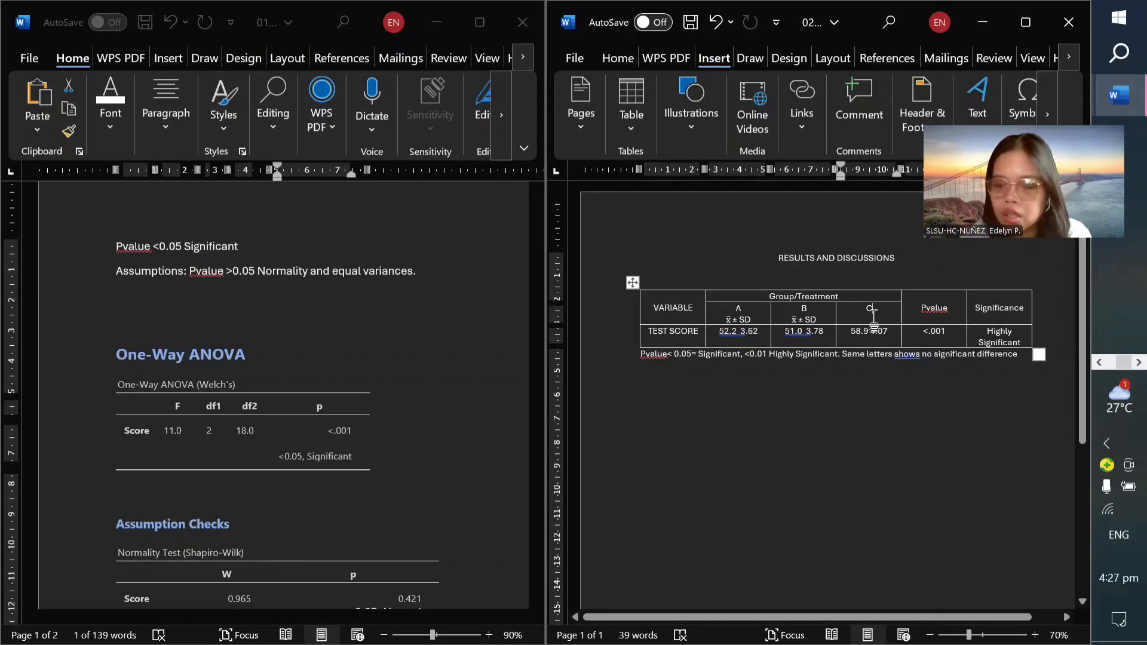
{"action": "key", "text": "Return"}
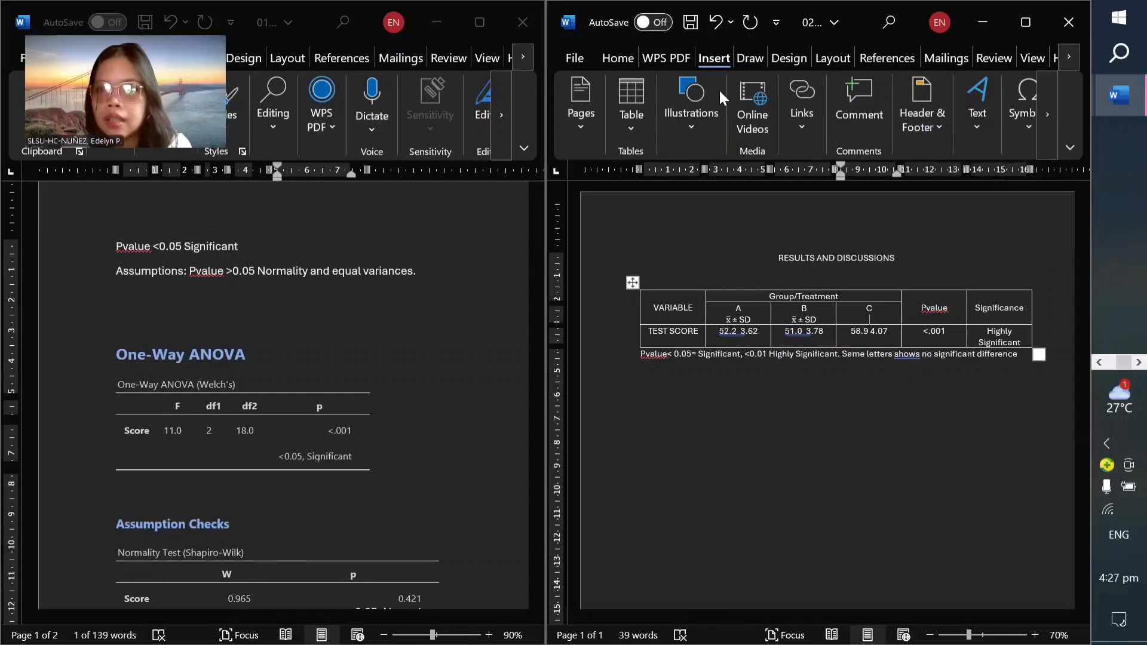
{"action": "left_click", "coordinate": [1045, 120]}
{"action": "left_click", "coordinate": [1045, 119]}
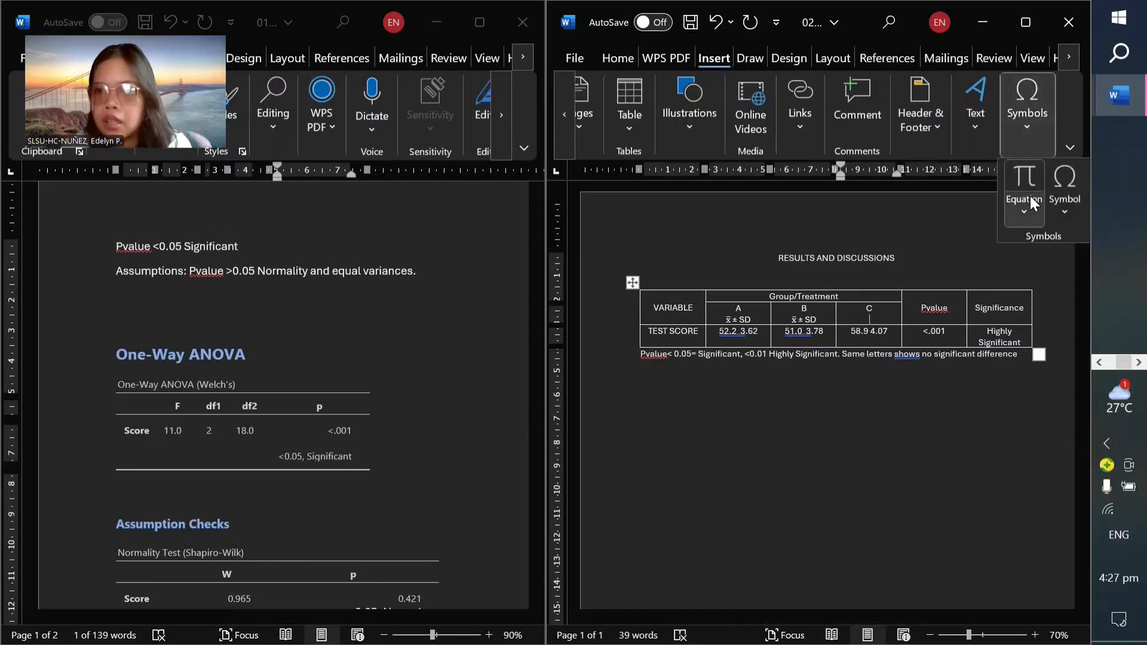
{"action": "left_click", "coordinate": [1020, 181]}
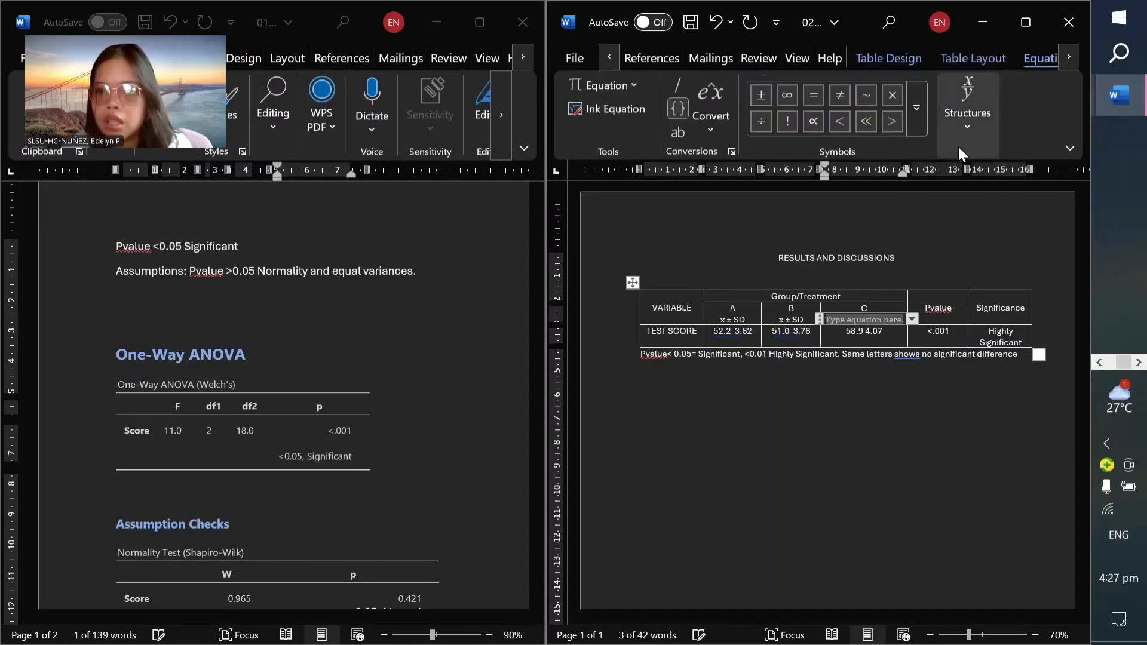
{"action": "left_click", "coordinate": [967, 127]}
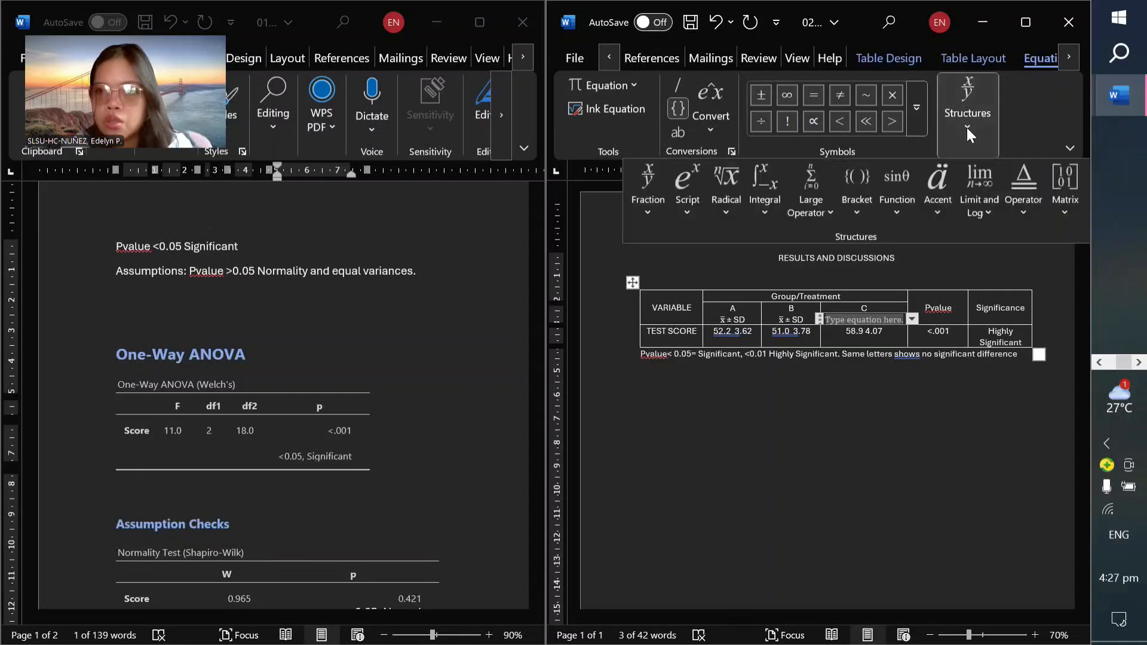
{"action": "left_click", "coordinate": [938, 197]}
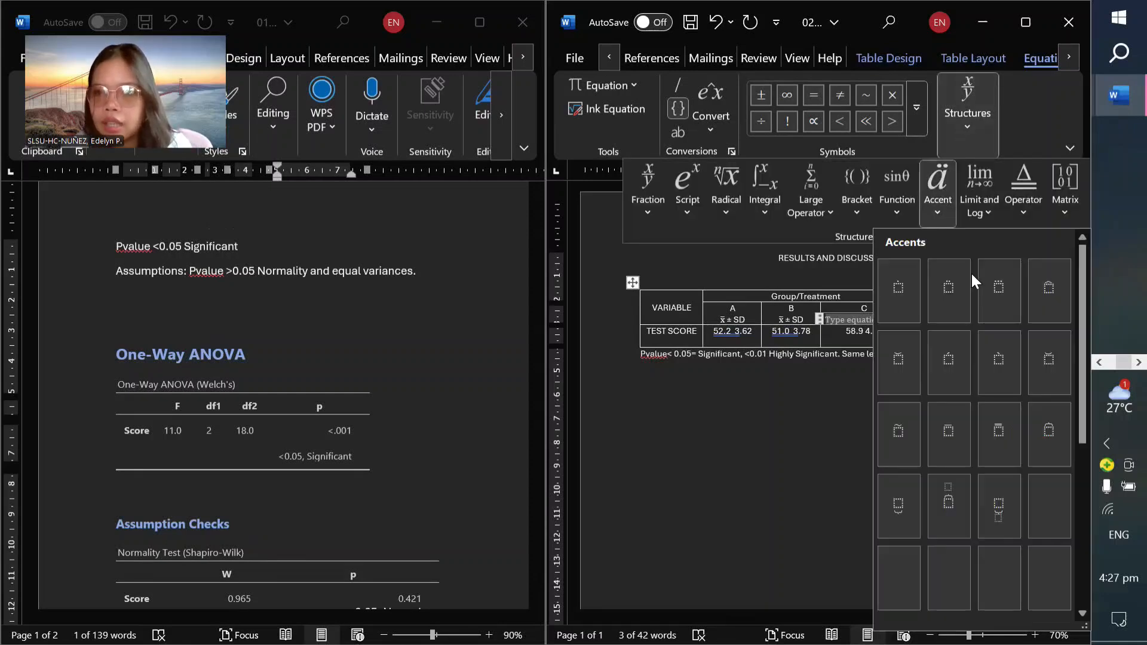
{"action": "left_click", "coordinate": [951, 426]}
{"action": "left_click", "coordinate": [869, 321]}
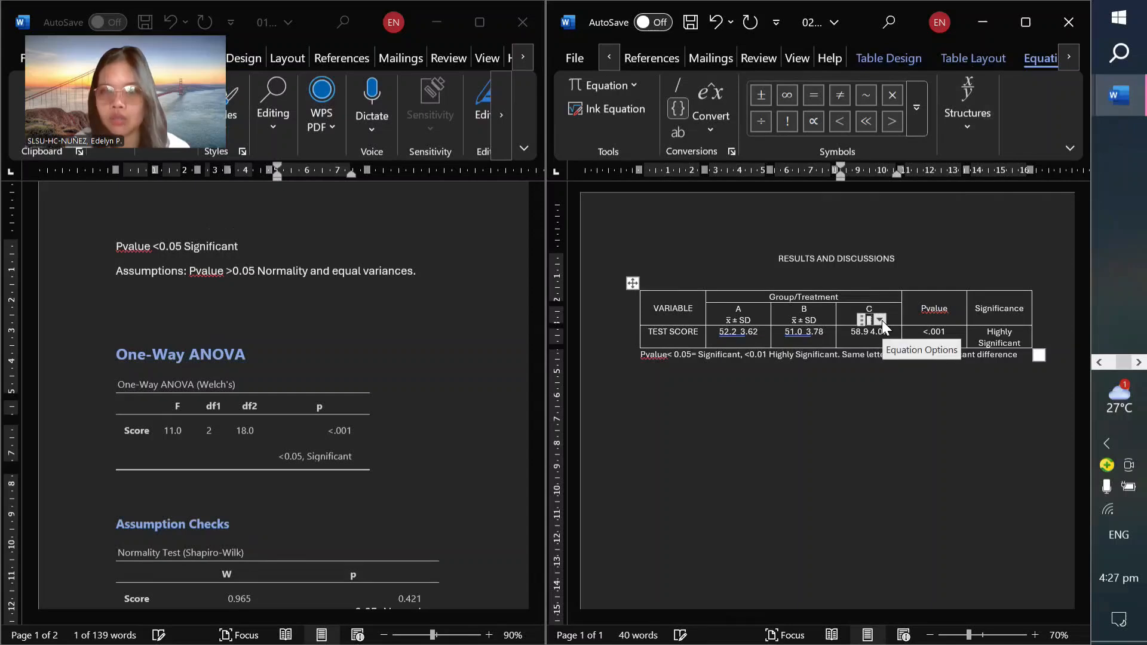
{"action": "type", "text": "x̄"}
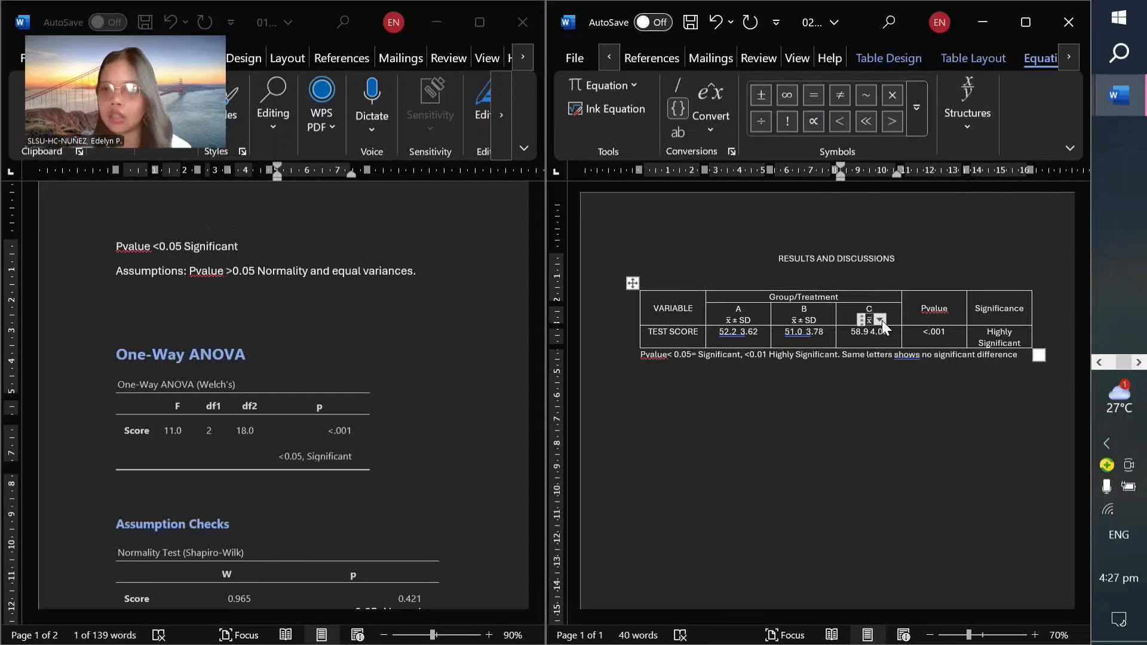
{"action": "key", "text": "Right"}
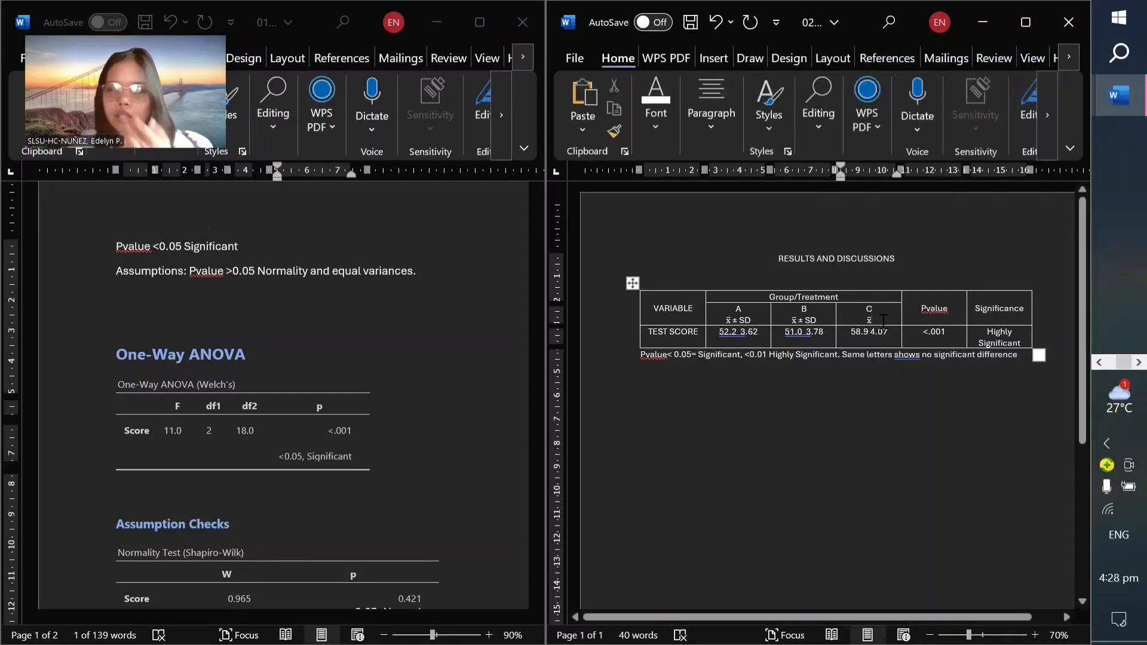
Insert a ± symbol after x̄ in the group C heading and add "SD" to it.
{"action": "left_click", "coordinate": [723, 57]}
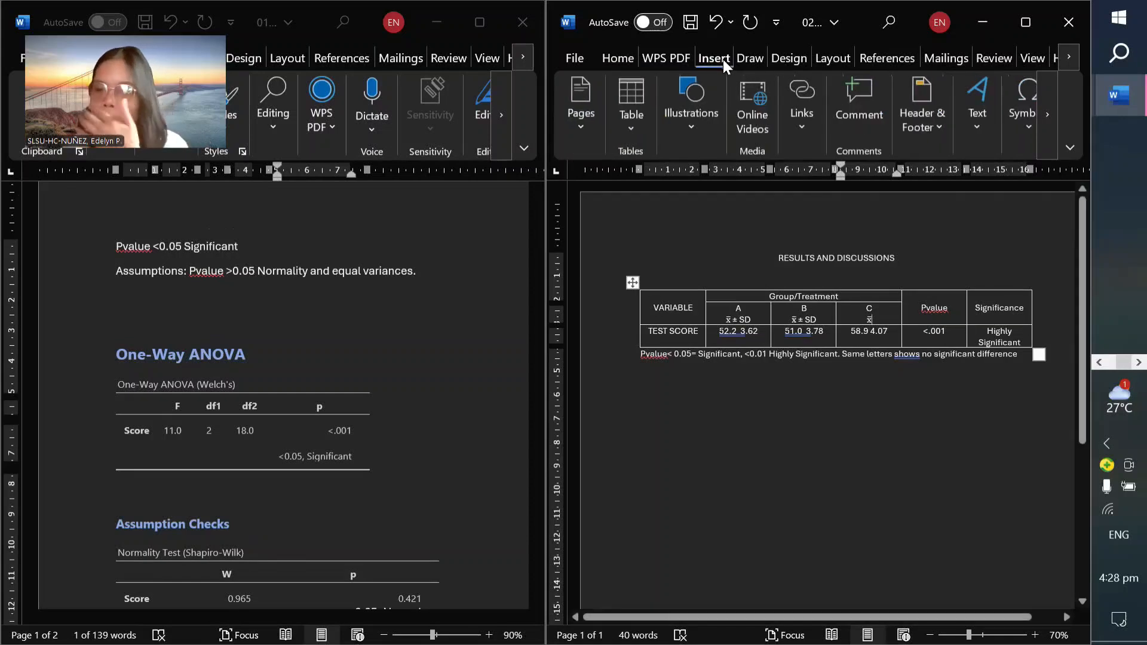
{"action": "left_click", "coordinate": [1026, 136]}
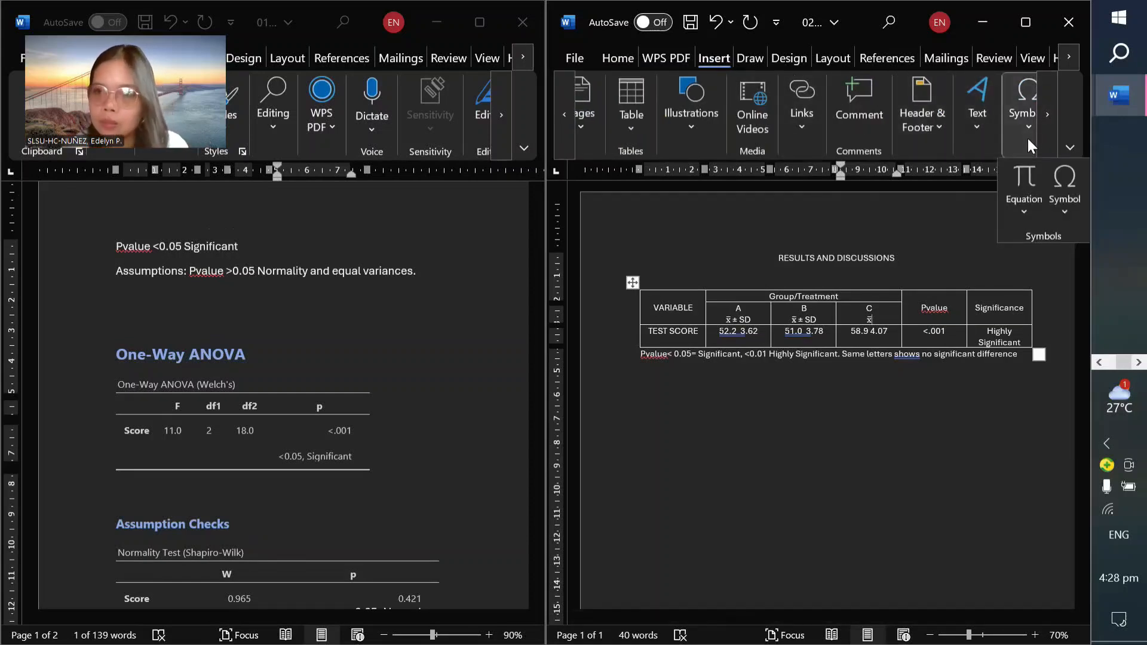
{"action": "left_click", "coordinate": [1065, 209]}
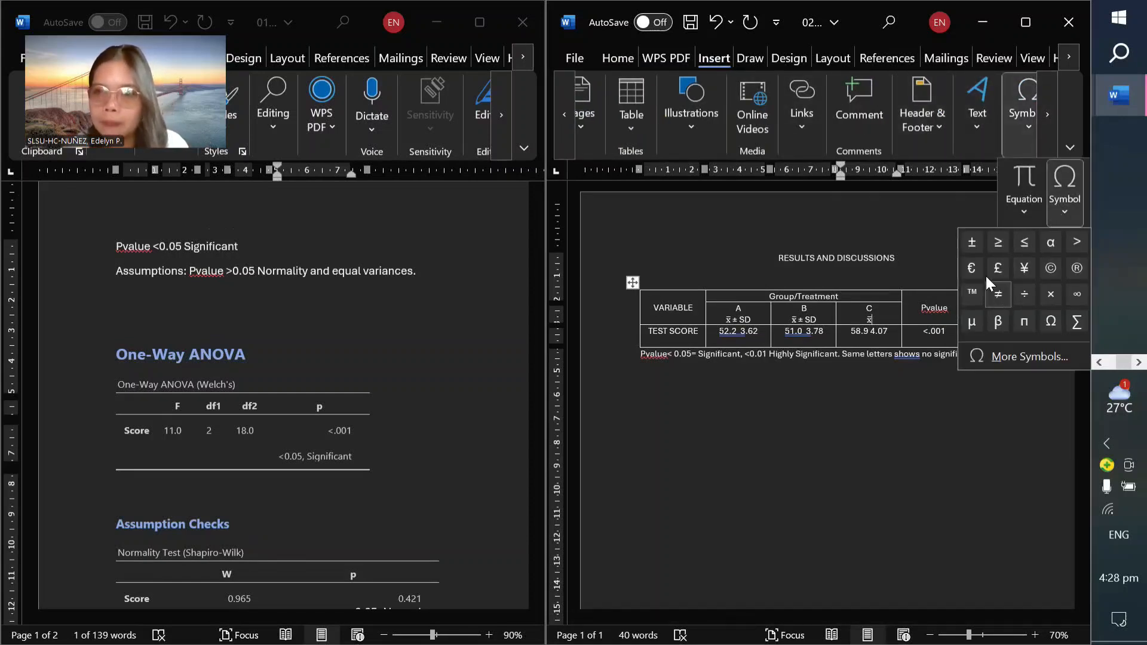
{"action": "left_click", "coordinate": [972, 244]}
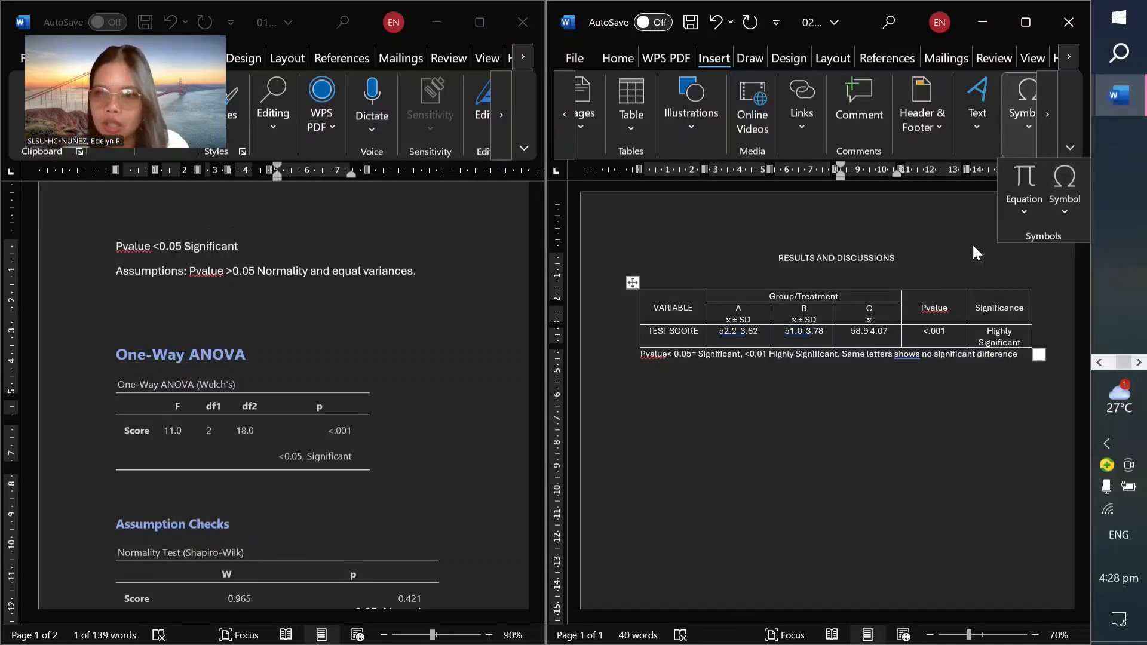
{"action": "left_click", "coordinate": [877, 319]}
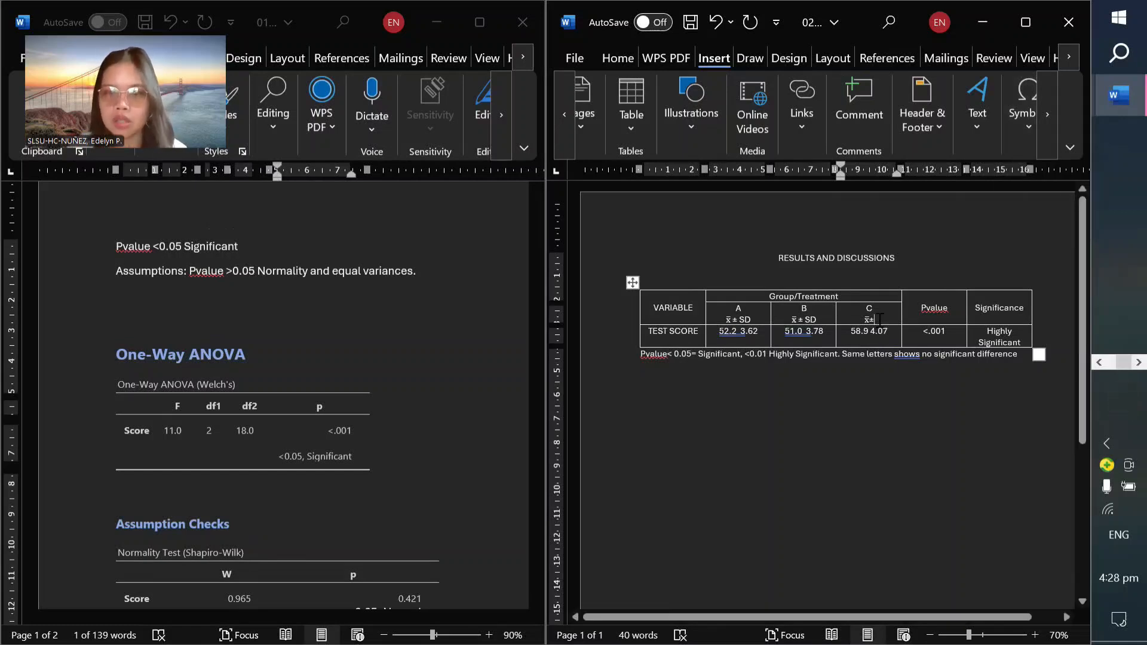
{"action": "type", "text": "SD"}
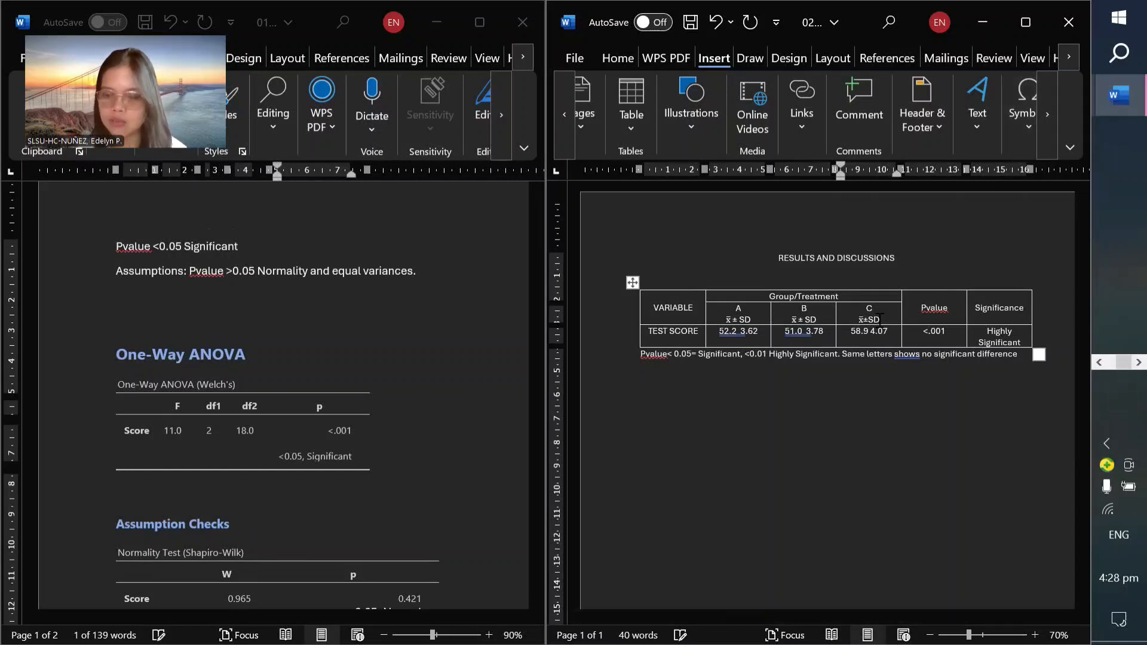
Extend the note under the results table with a comma and "SD= Standard Deviation.".
{"action": "left_click", "coordinate": [1021, 357]}
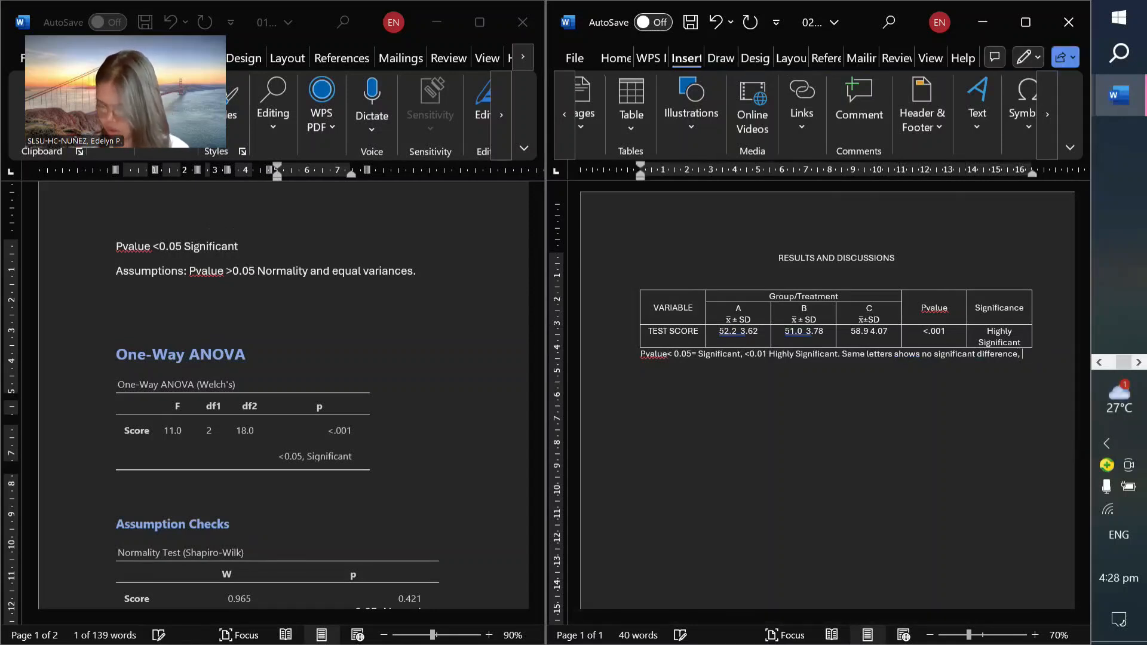
{"action": "type", "text": "SD= Standard Deviation."}
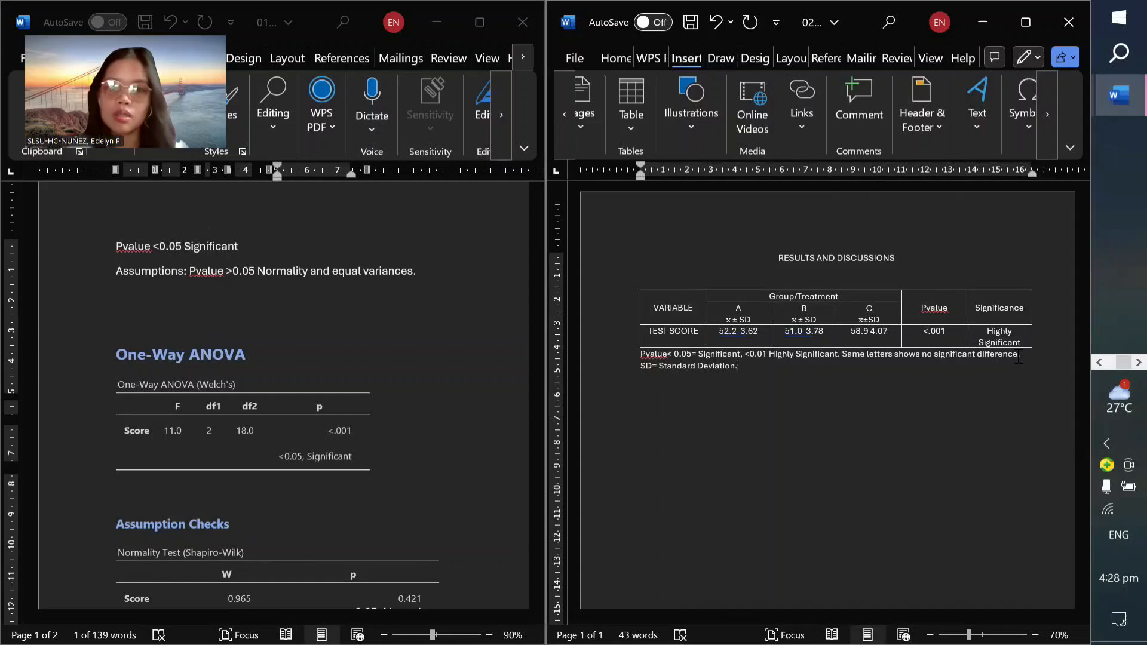
{"action": "left_click", "coordinate": [1018, 355]}
{"action": "type", "text": ","}
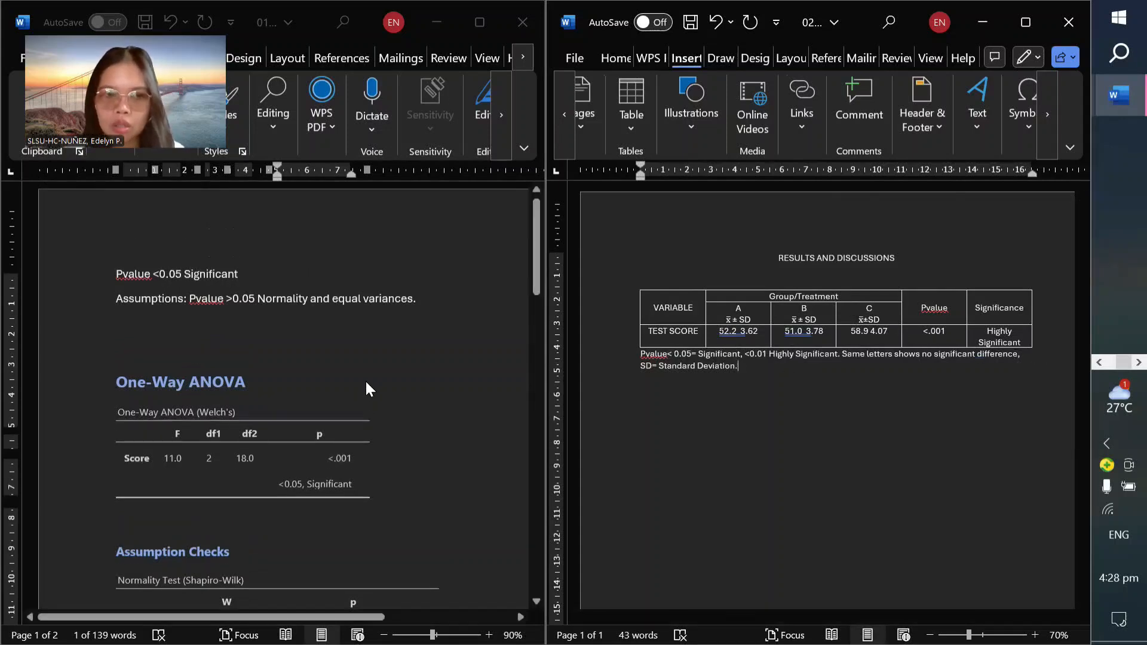
Copy the ± sign from the group A heading and paste it between 52.2 and 3.62 in the TEST SCORE row.
{"action": "scroll", "coordinate": [365, 378], "scroll_direction": "down", "scroll_amount": 1}
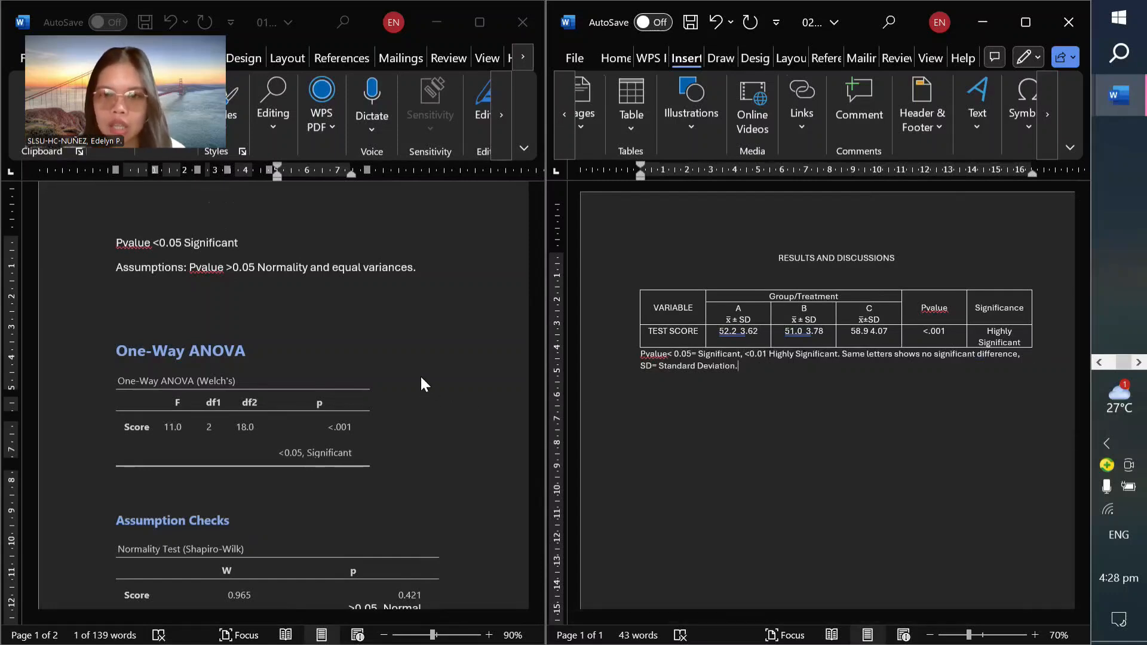
{"action": "scroll", "coordinate": [421, 377], "scroll_direction": "down", "scroll_amount": 3}
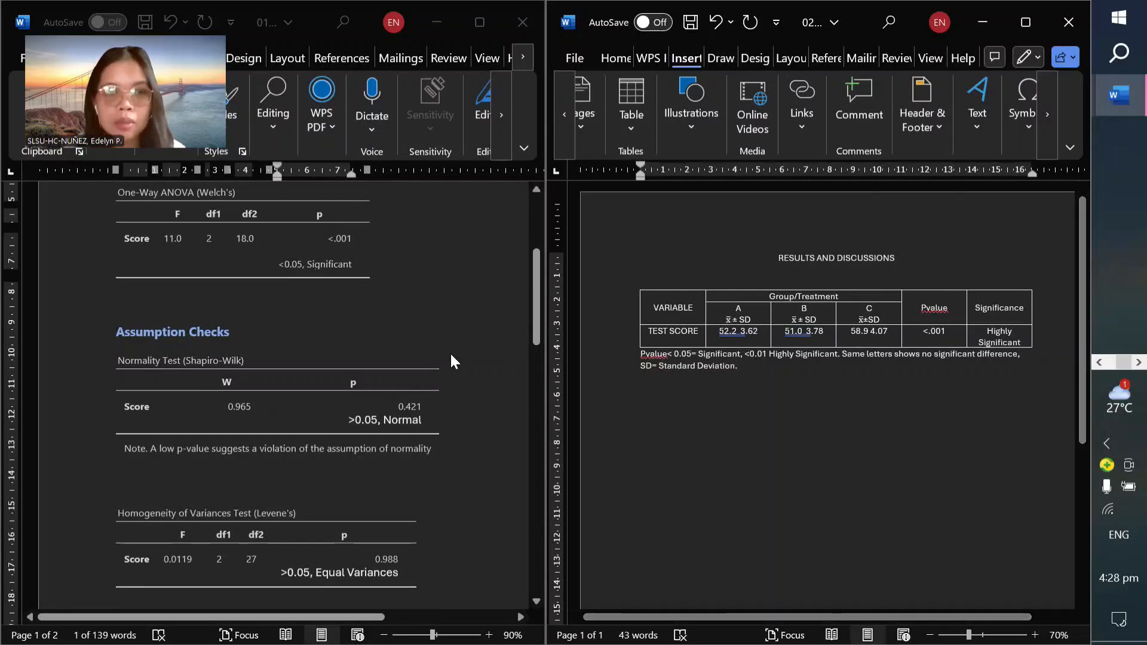
{"action": "scroll", "coordinate": [444, 362], "scroll_direction": "down", "scroll_amount": 2}
{"action": "scroll", "coordinate": [442, 356], "scroll_direction": "down", "scroll_amount": 3}
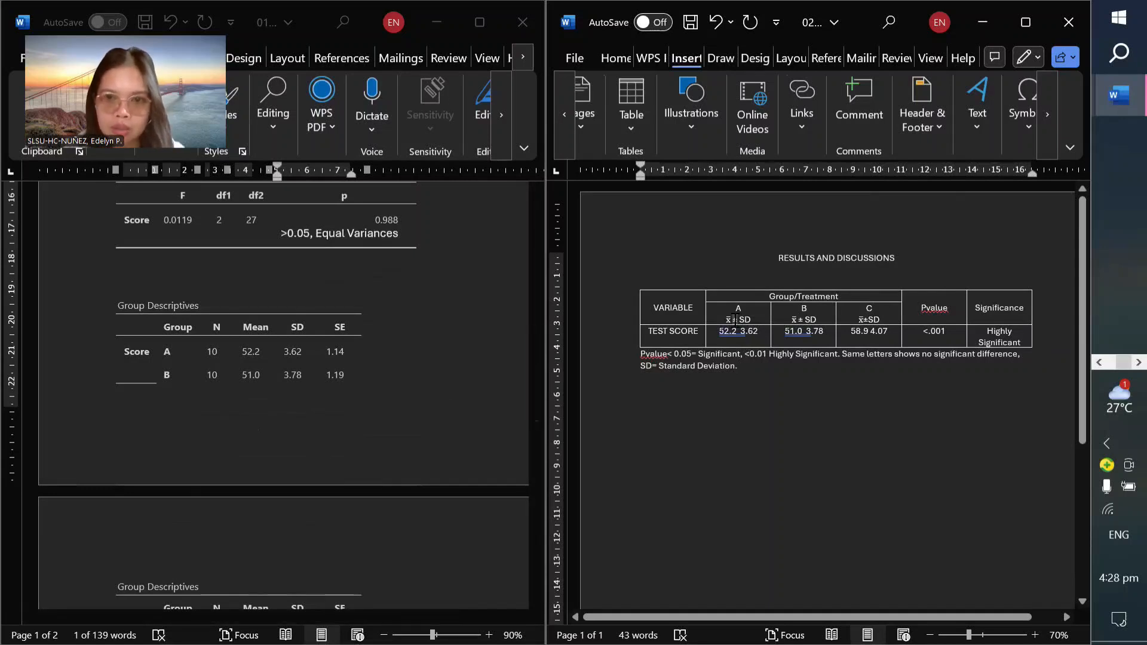
{"action": "right_click", "coordinate": [733, 318]}
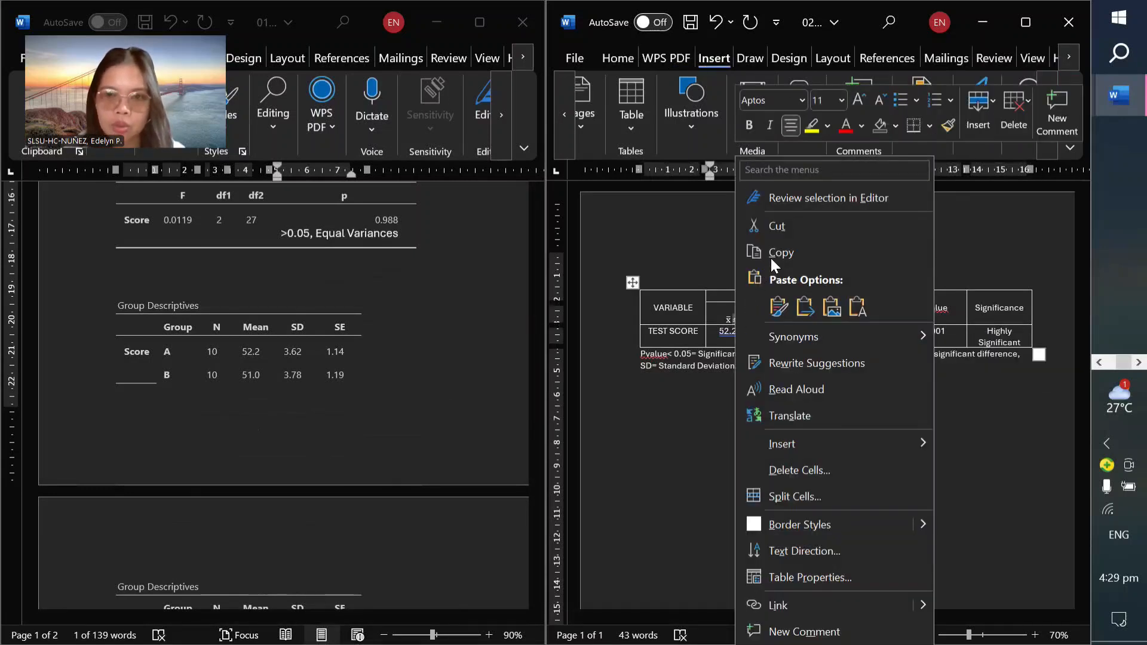
{"action": "left_click", "coordinate": [770, 254]}
{"action": "left_click", "coordinate": [740, 332]}
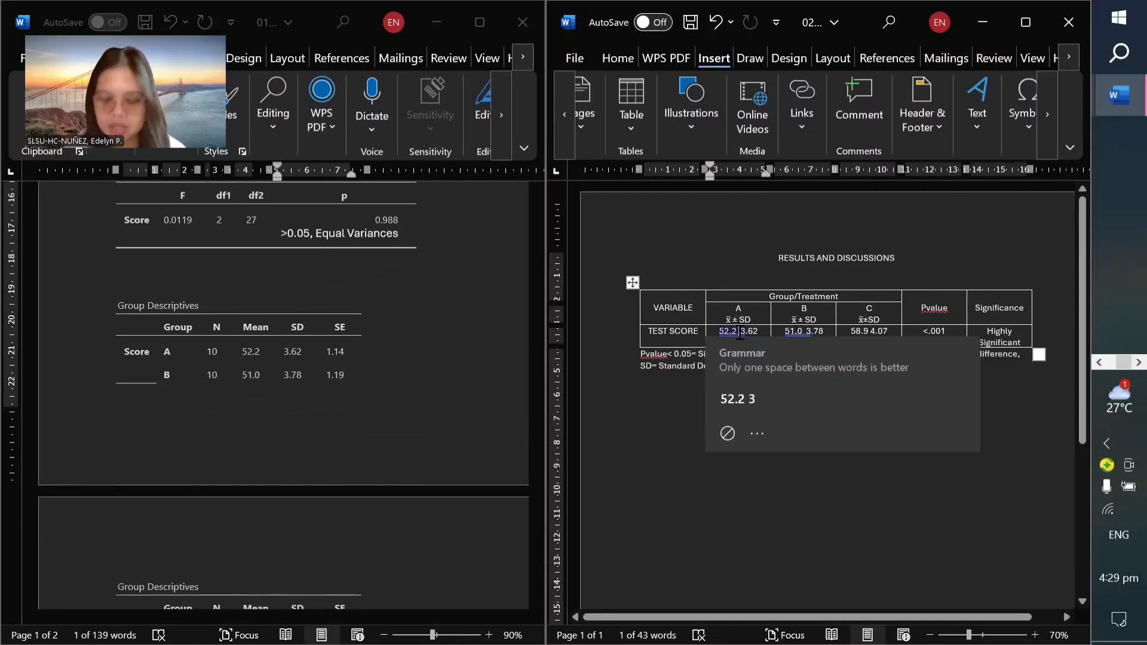
{"action": "key", "text": "Escape"}
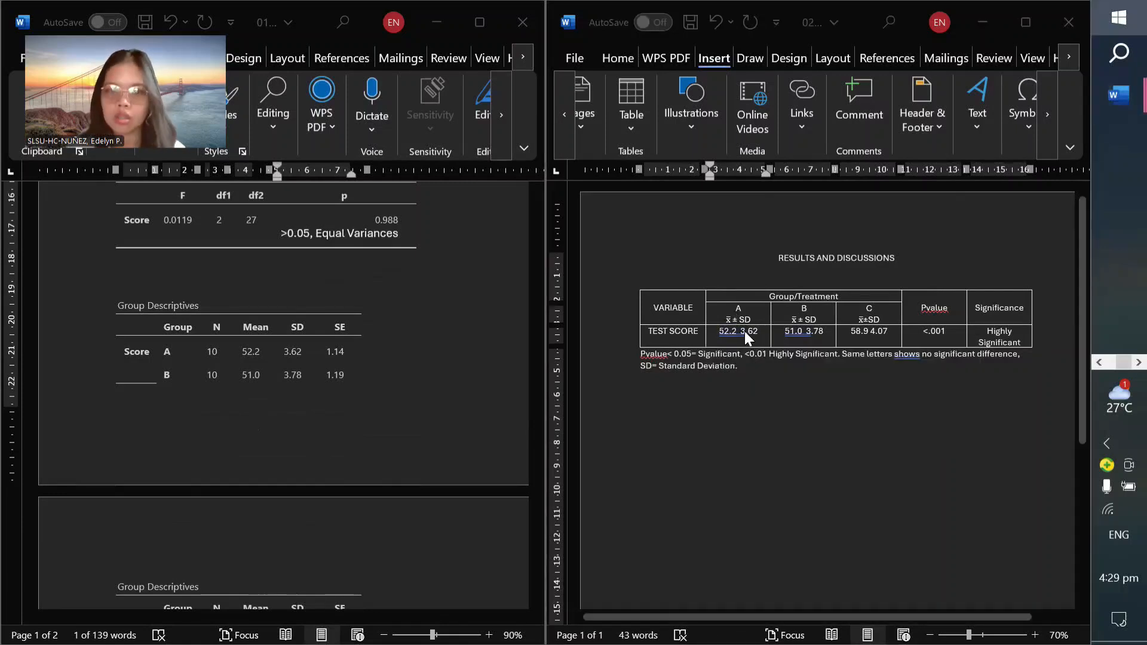
{"action": "key", "text": "super"}
{"action": "key", "text": "Escape"}
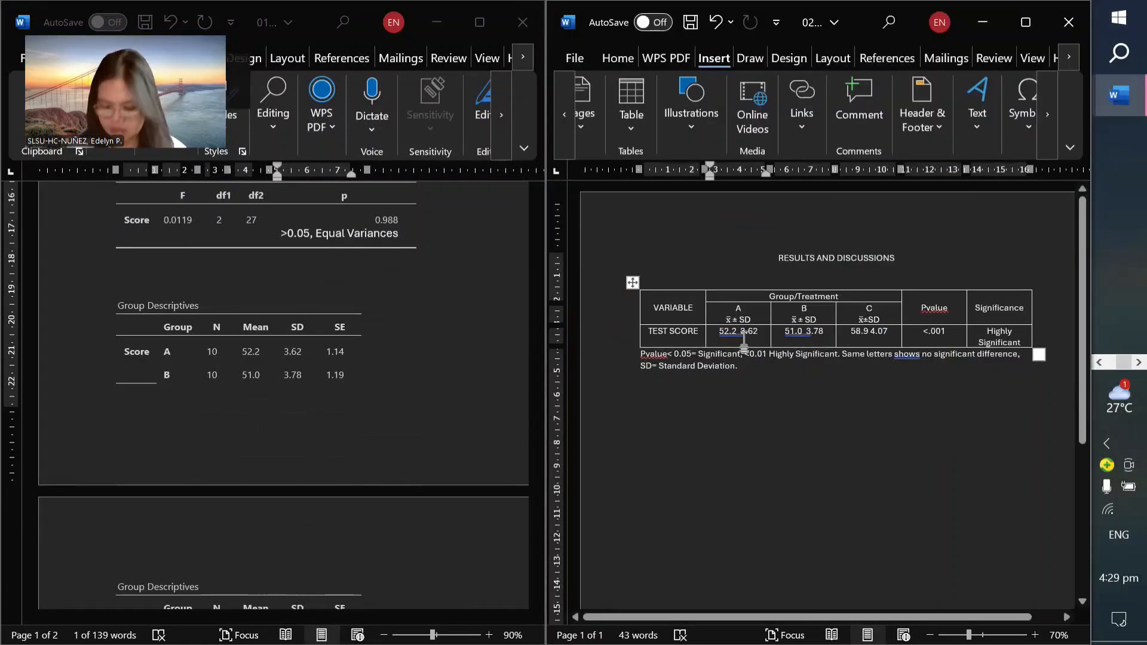
{"action": "key", "text": "ctrl+v"}
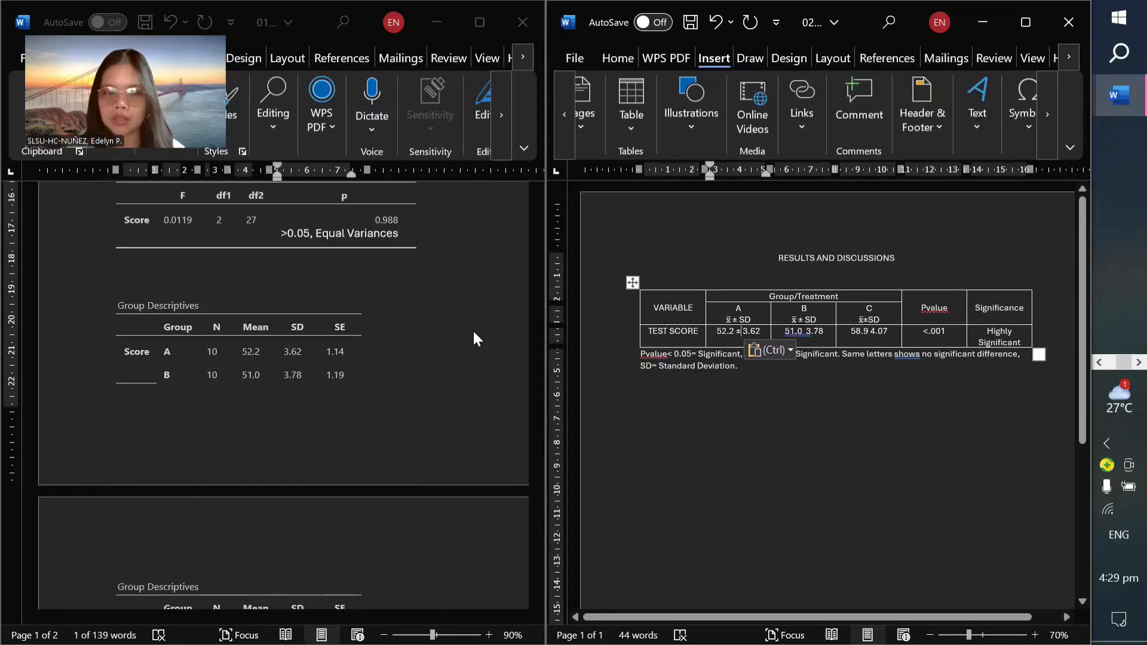
Paste the ± sign between mean and SD in the group B and group C test score cells.
{"action": "left_click", "coordinate": [807, 333]}
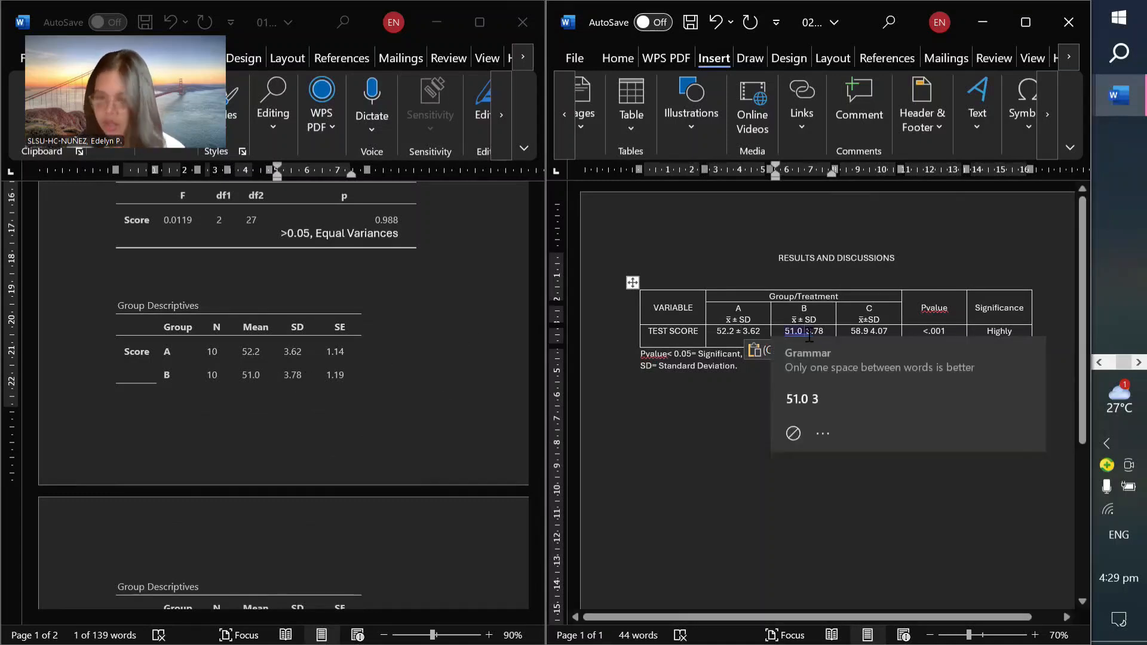
{"action": "key", "text": "ctrl+v"}
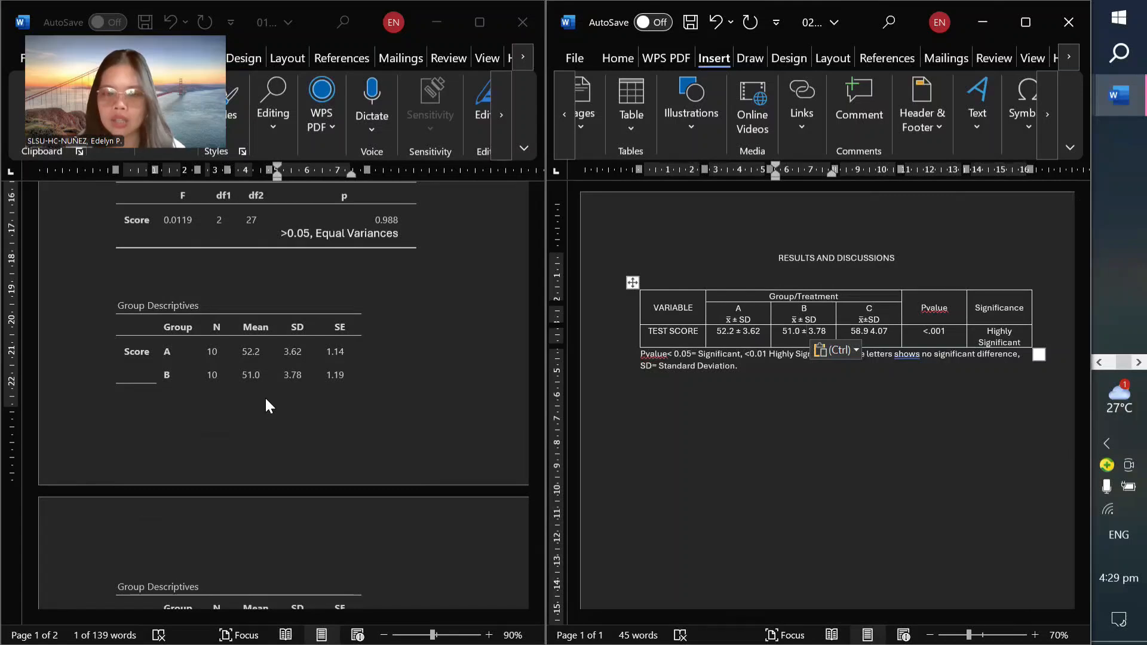
{"action": "scroll", "coordinate": [264, 396], "scroll_direction": "down", "scroll_amount": 2}
{"action": "scroll", "coordinate": [323, 430], "scroll_direction": "down", "scroll_amount": 4}
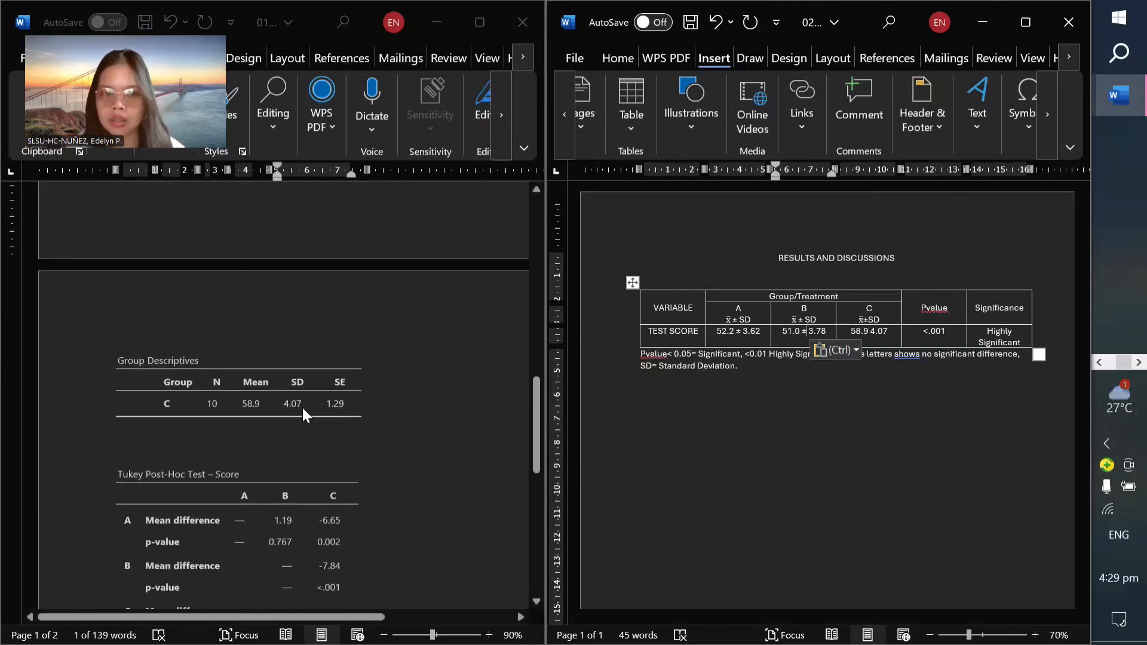
{"action": "left_click", "coordinate": [872, 332]}
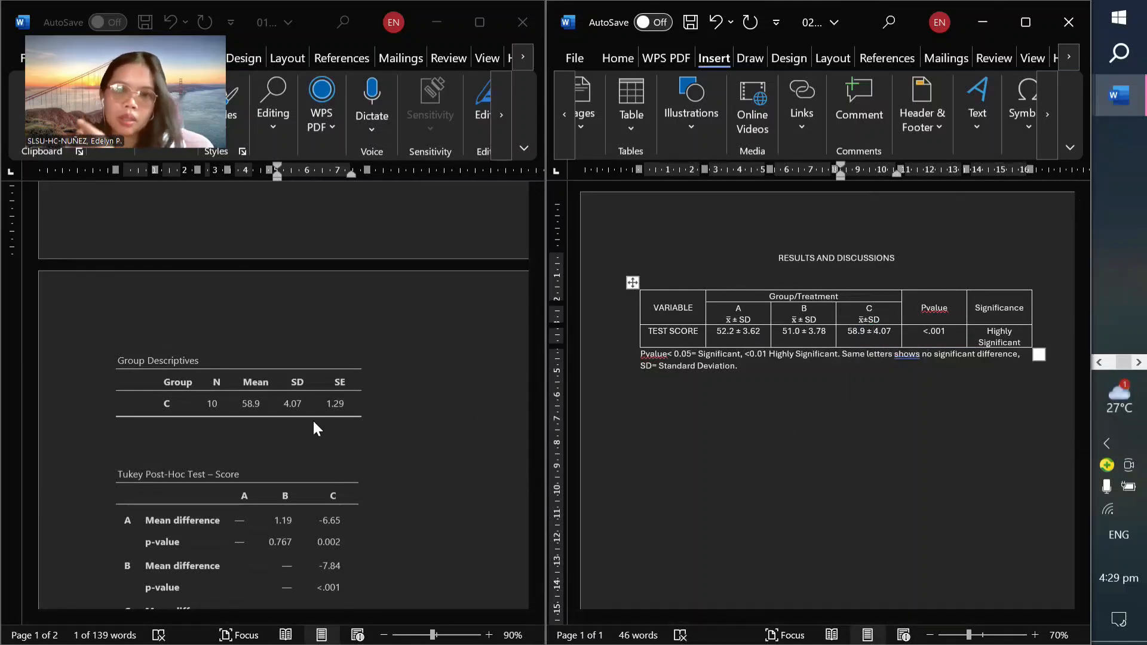
Add the letters "a" and "b" on separate lines below the B and C comparison in the Tukey notes.
{"action": "scroll", "coordinate": [315, 423], "scroll_direction": "down", "scroll_amount": 4}
{"action": "scroll", "coordinate": [313, 418], "scroll_direction": "down", "scroll_amount": 3}
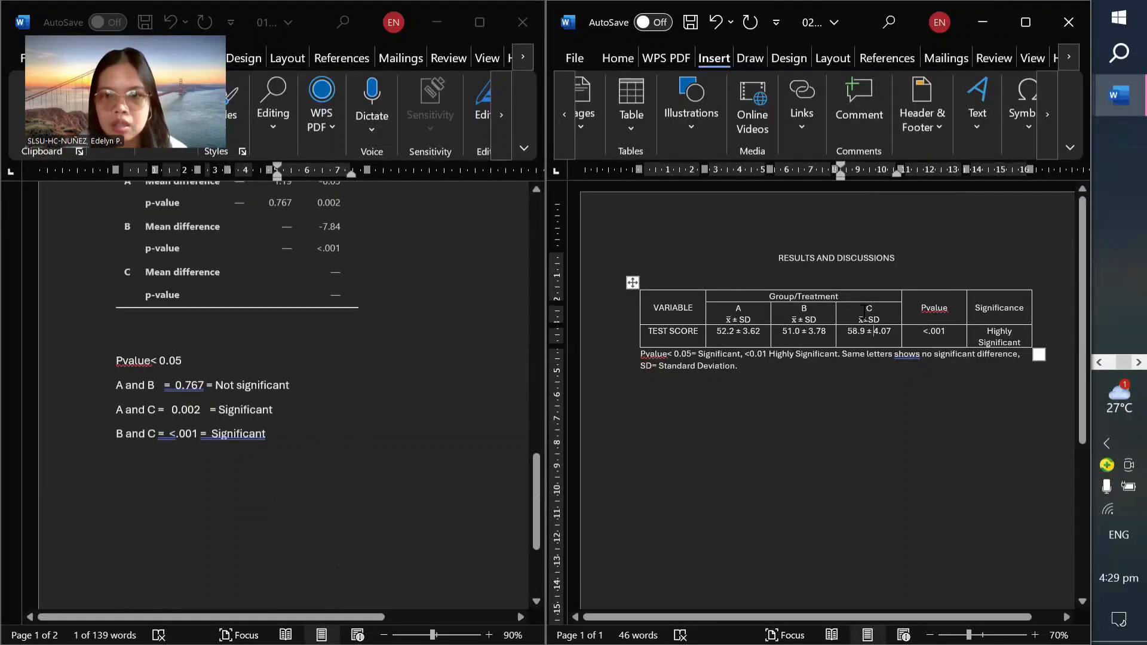
{"action": "left_click", "coordinate": [736, 335]}
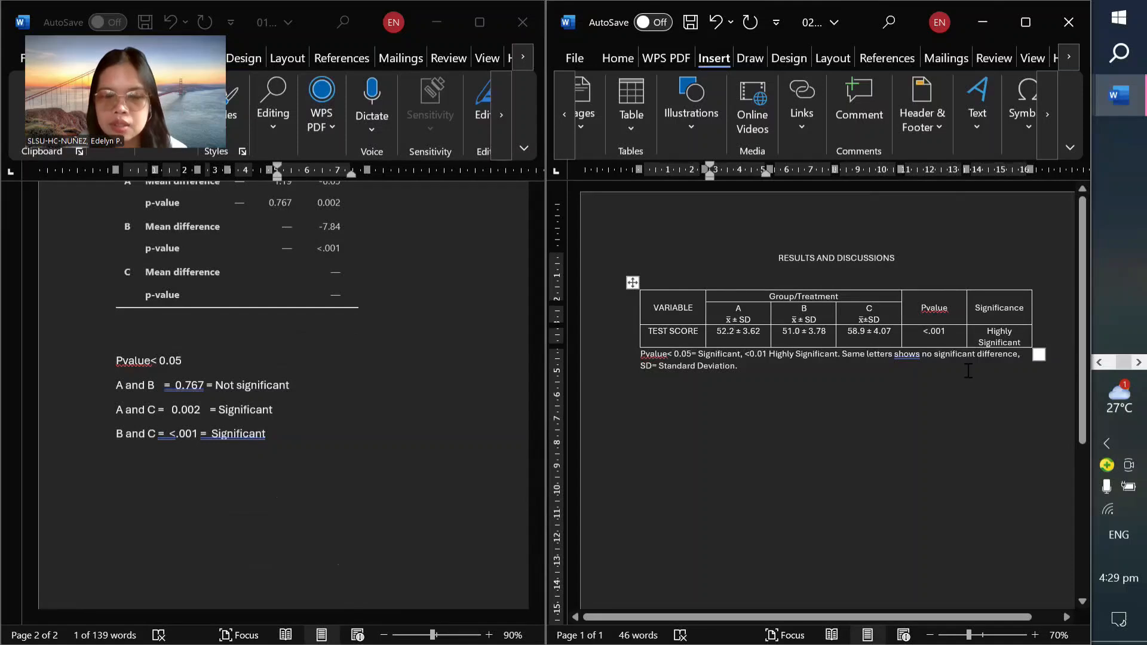
{"action": "left_click", "coordinate": [287, 479]}
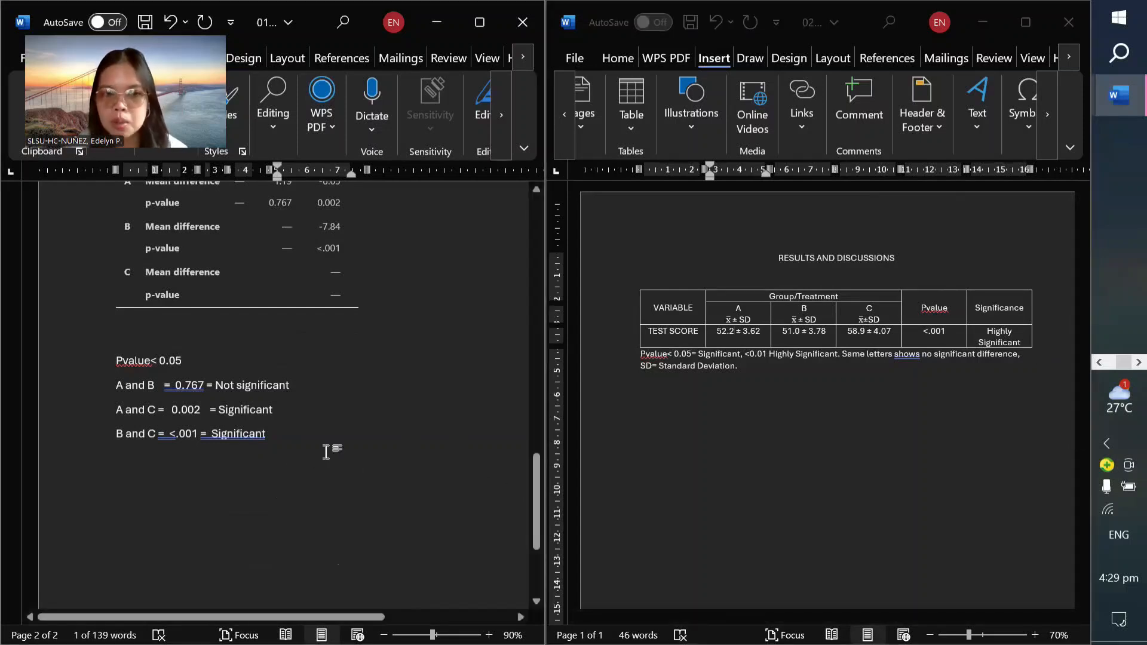
{"action": "key", "text": "Return"}
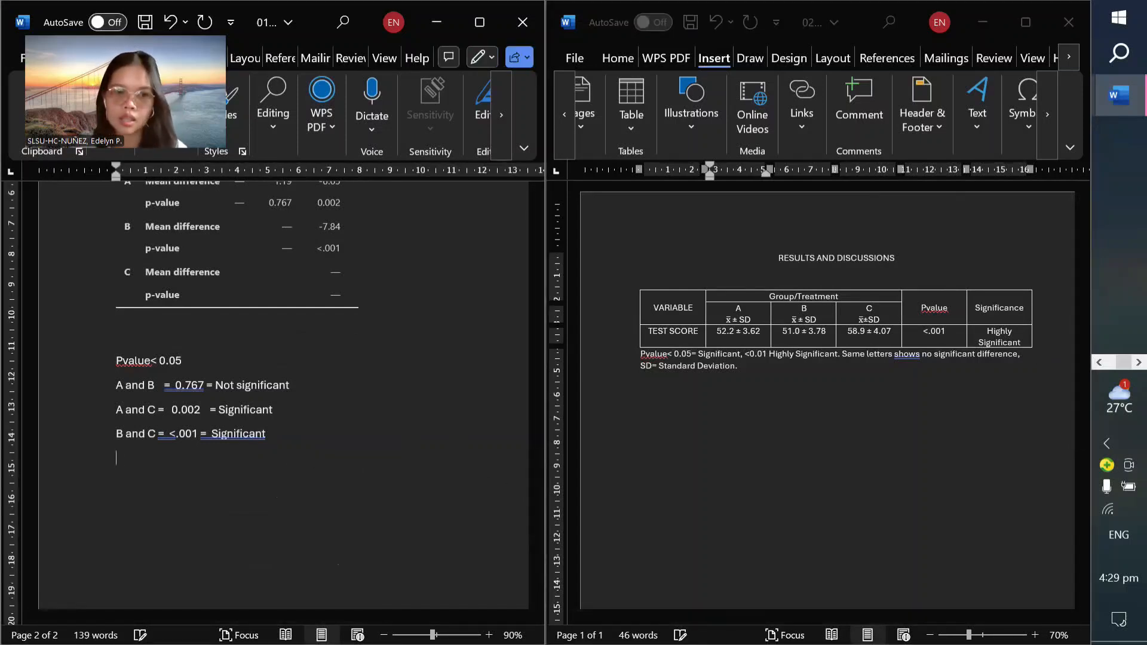
{"action": "type", "text": "a"}
{"action": "key", "text": "Return"}
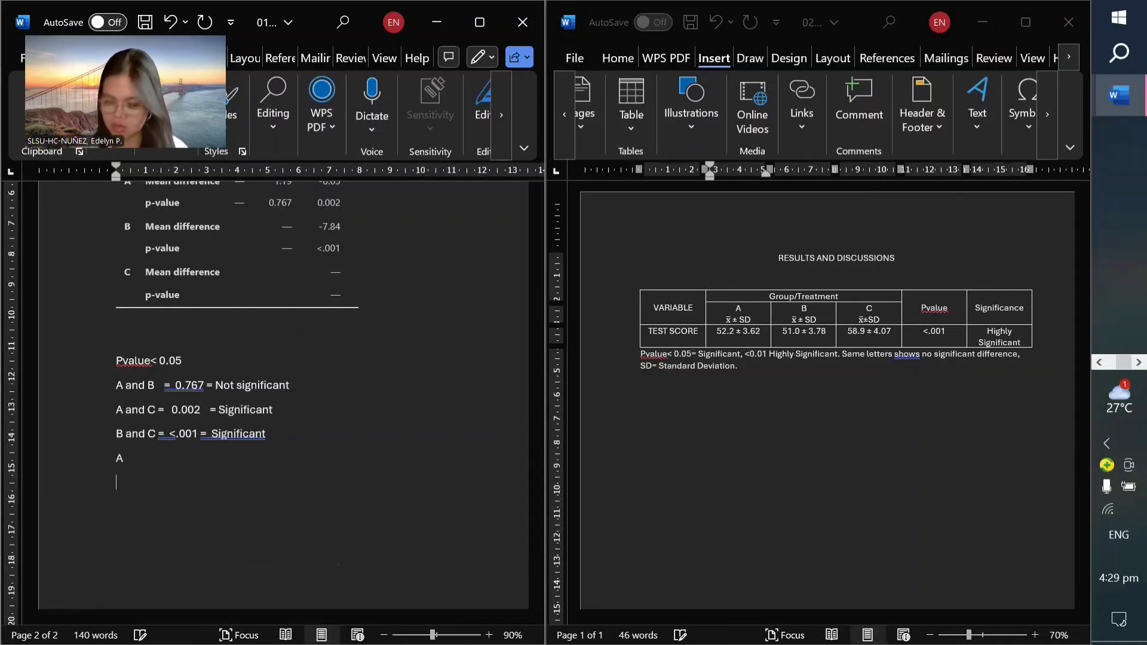
{"action": "key", "text": "BackSpace"}
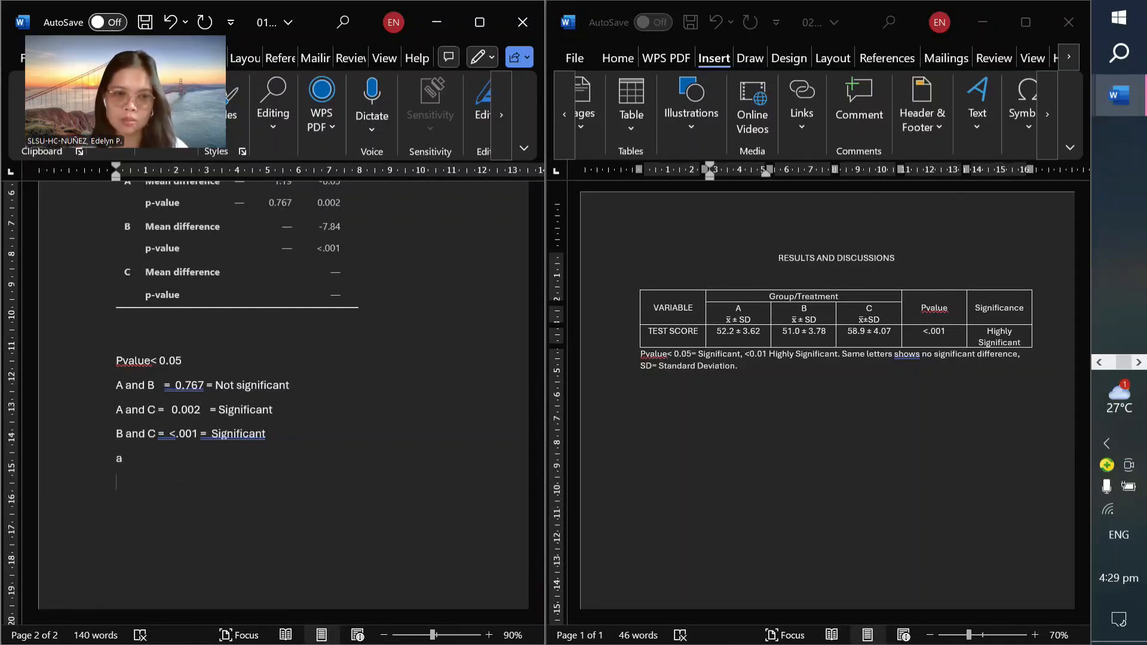
{"action": "type", "text": "b"}
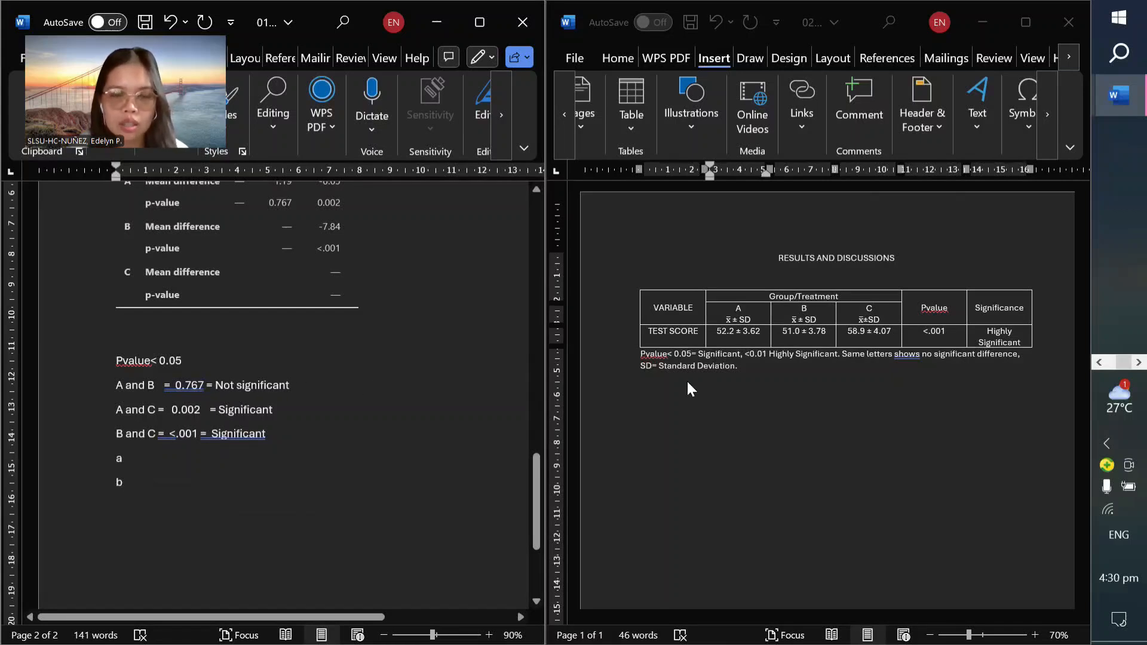
Append the letter a to the group A and B means and b to the group C mean in the results table.
{"action": "left_click", "coordinate": [735, 333]}
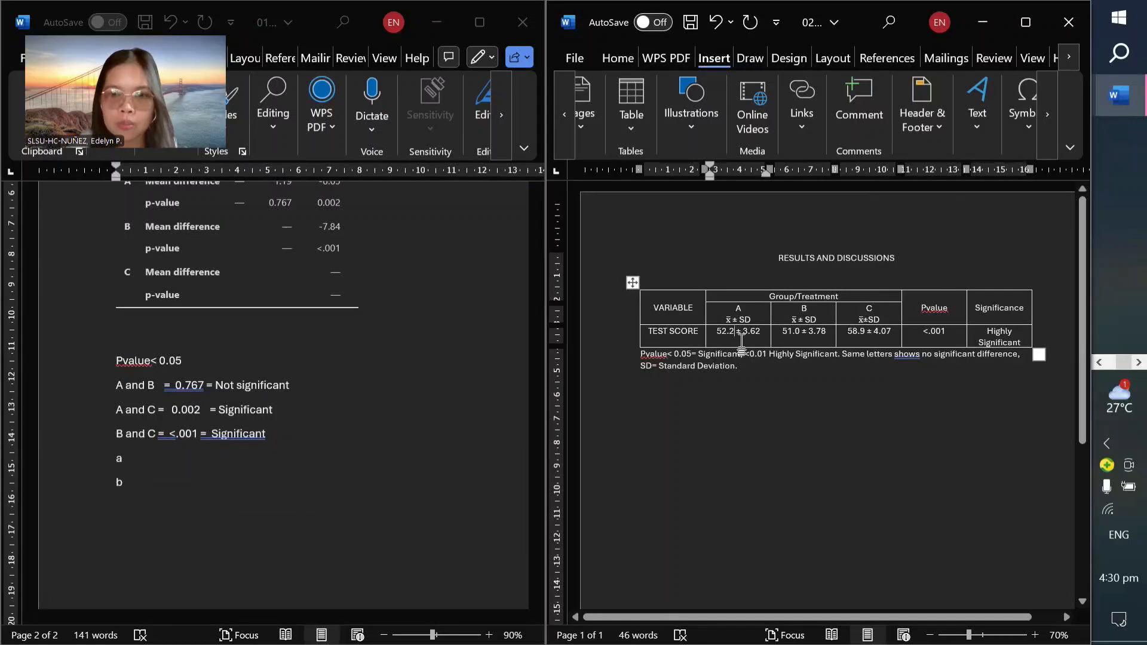
{"action": "type", "text": "a"}
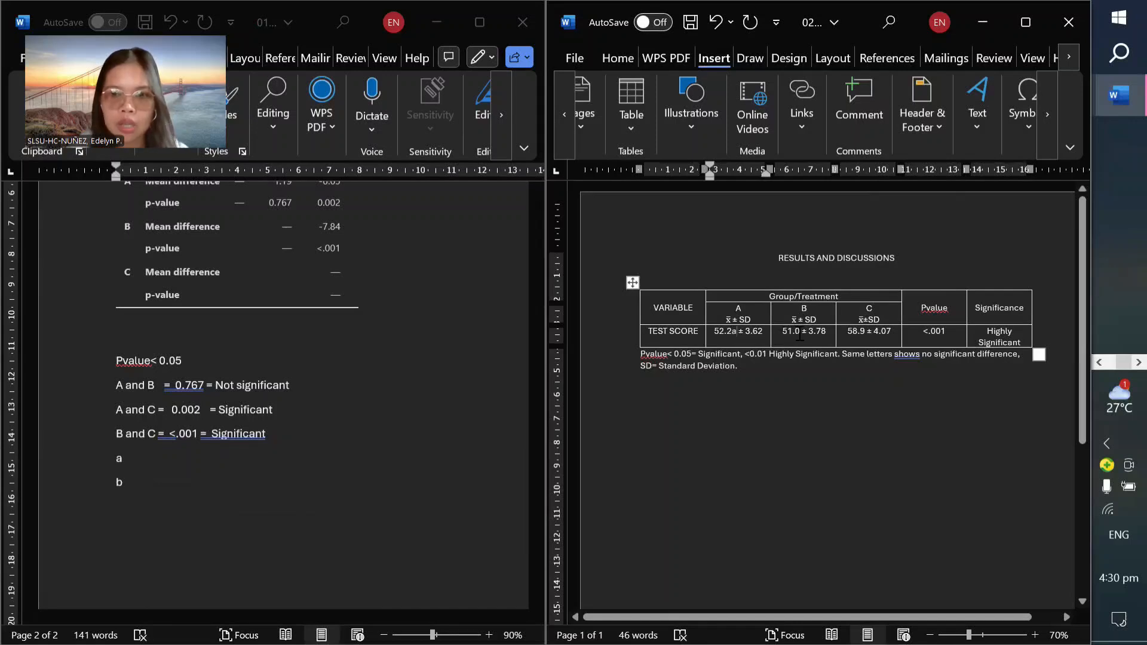
{"action": "left_click", "coordinate": [797, 334]}
{"action": "type", "text": "a"}
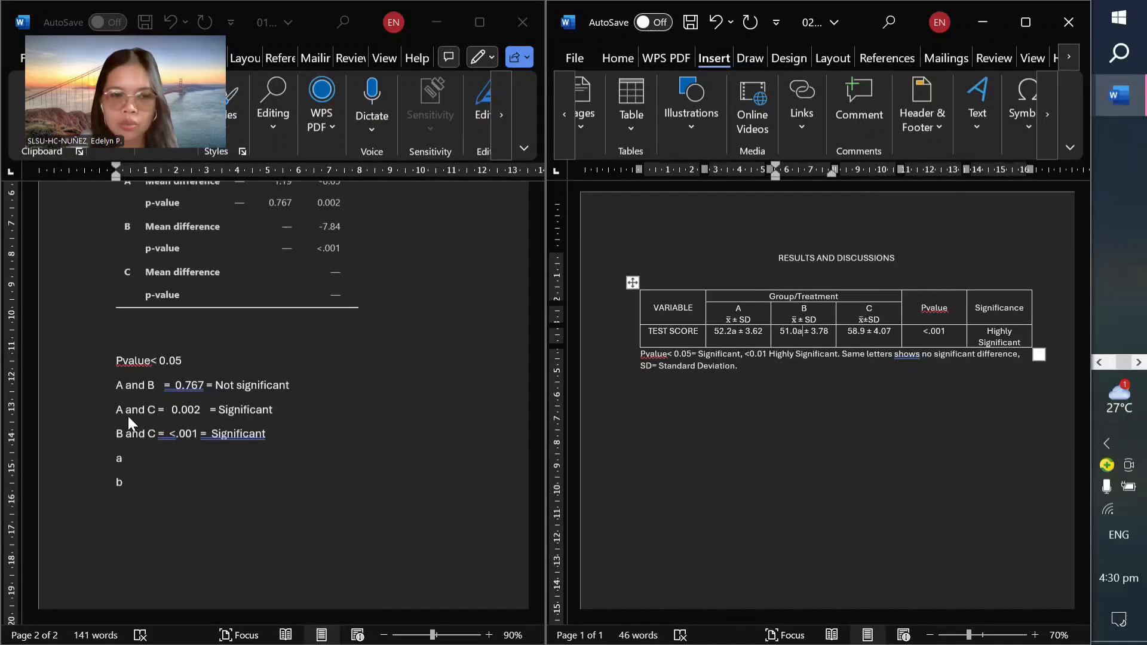
{"action": "left_click", "coordinate": [867, 334]}
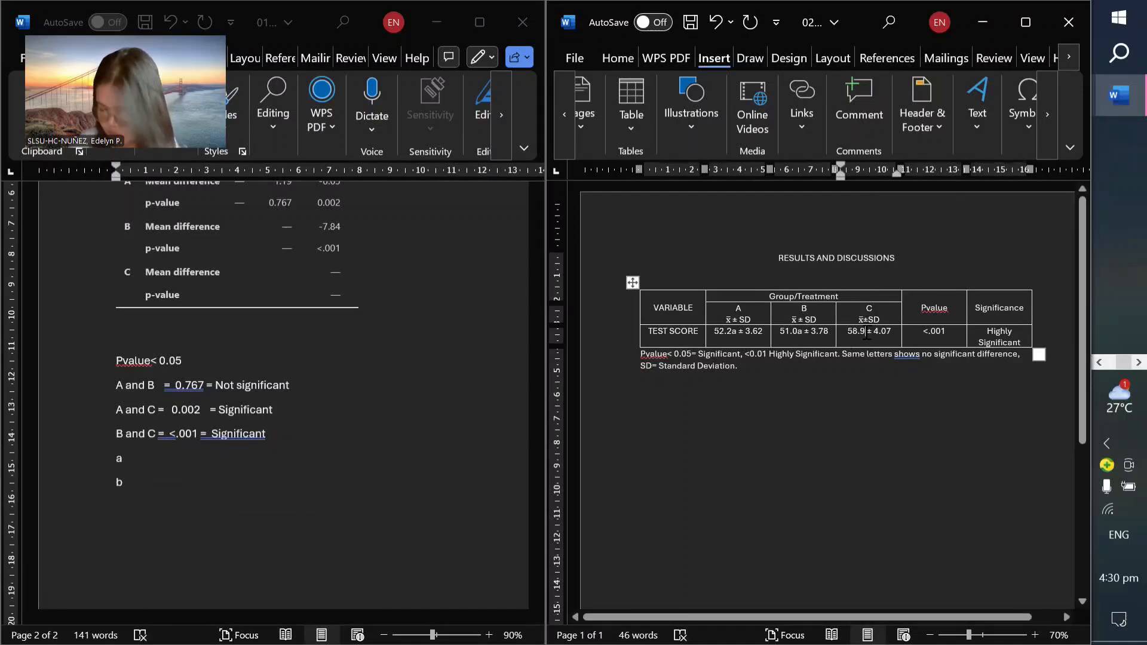
{"action": "type", "text": "b"}
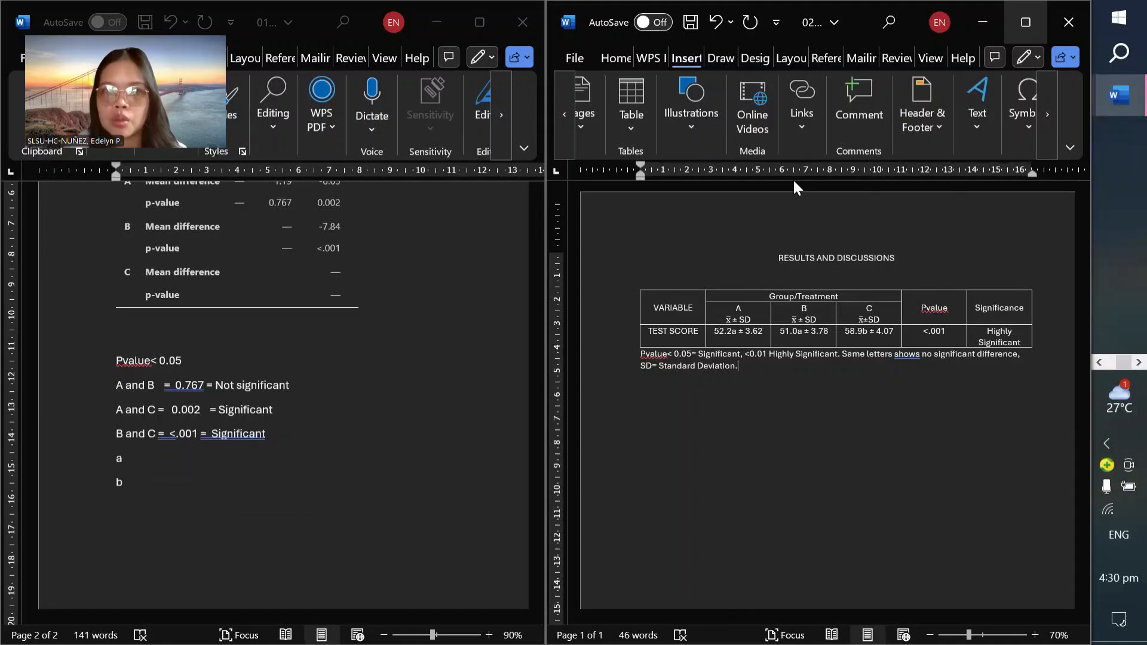
Maximize the results document and remove all borders from the whole table.
{"action": "key", "text": "super+Up"}
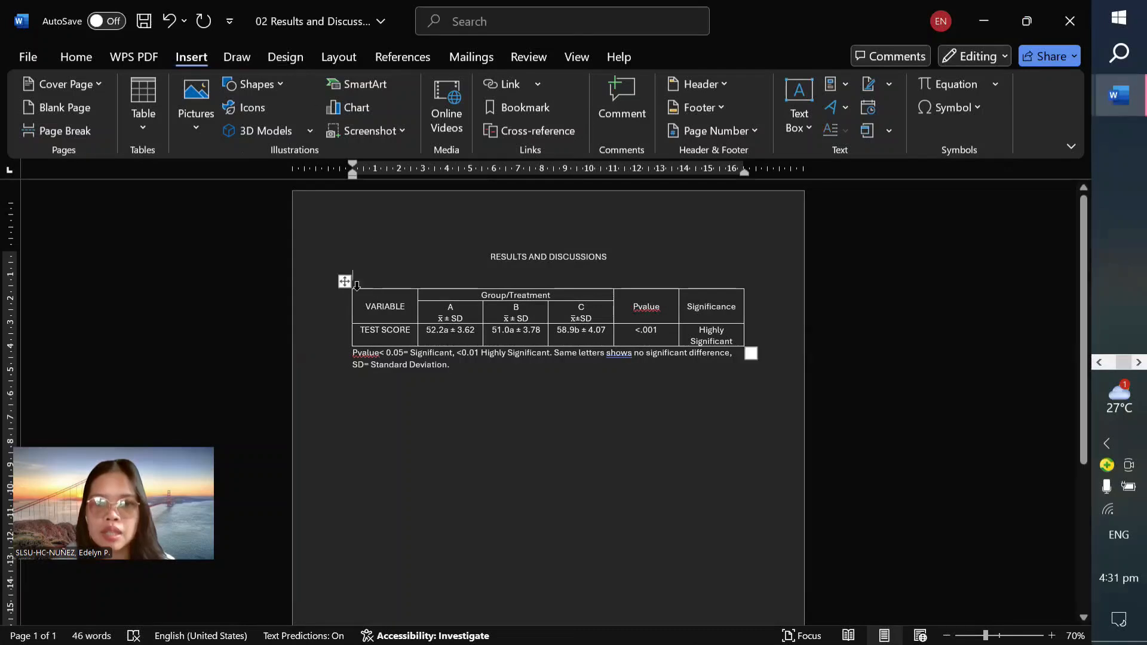
{"action": "left_click", "coordinate": [346, 282]}
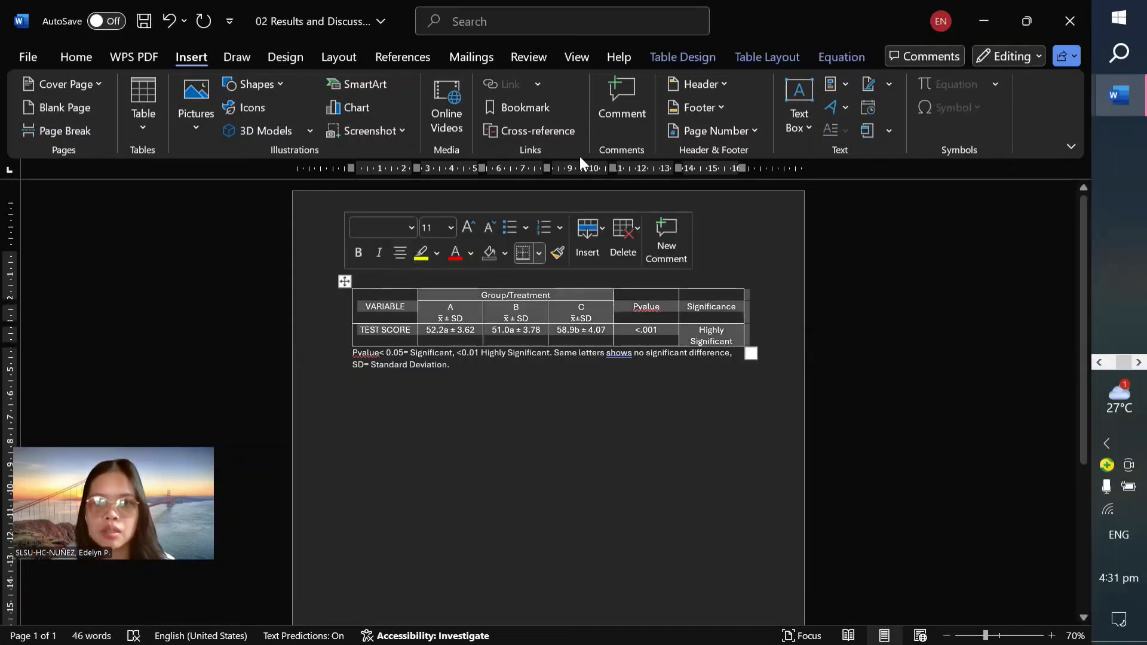
{"action": "left_click", "coordinate": [724, 56]}
{"action": "left_click", "coordinate": [919, 119]}
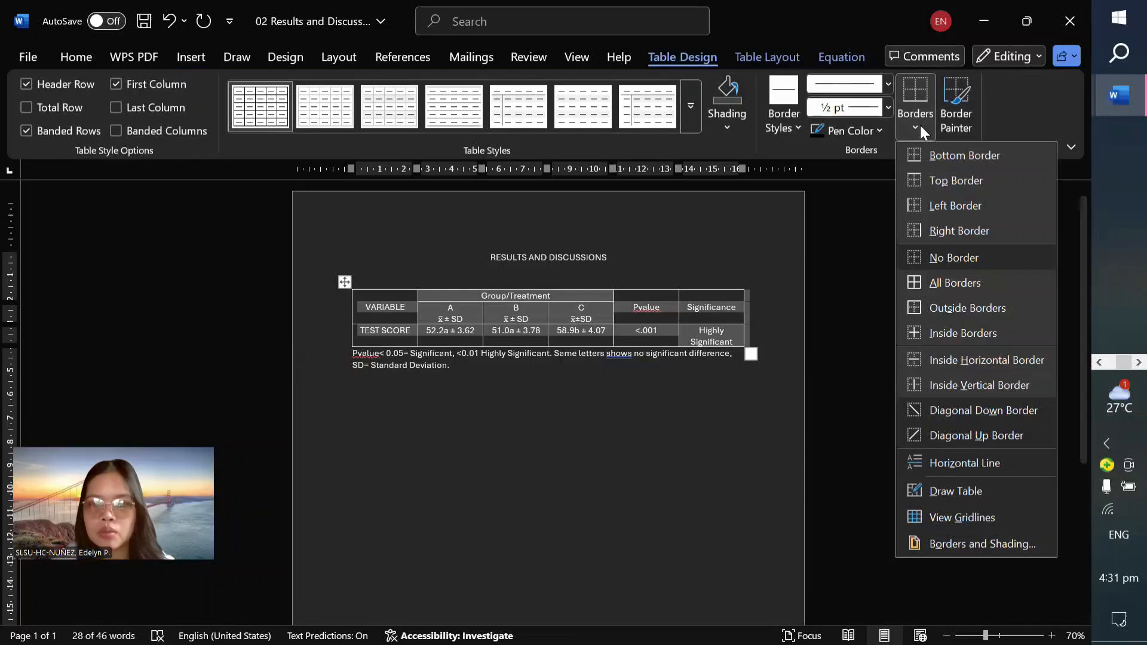
{"action": "left_click", "coordinate": [952, 257]}
Set the line weight to 1 ½ pt and apply bottom and top borders to the whole table.
{"action": "left_click", "coordinate": [885, 107]}
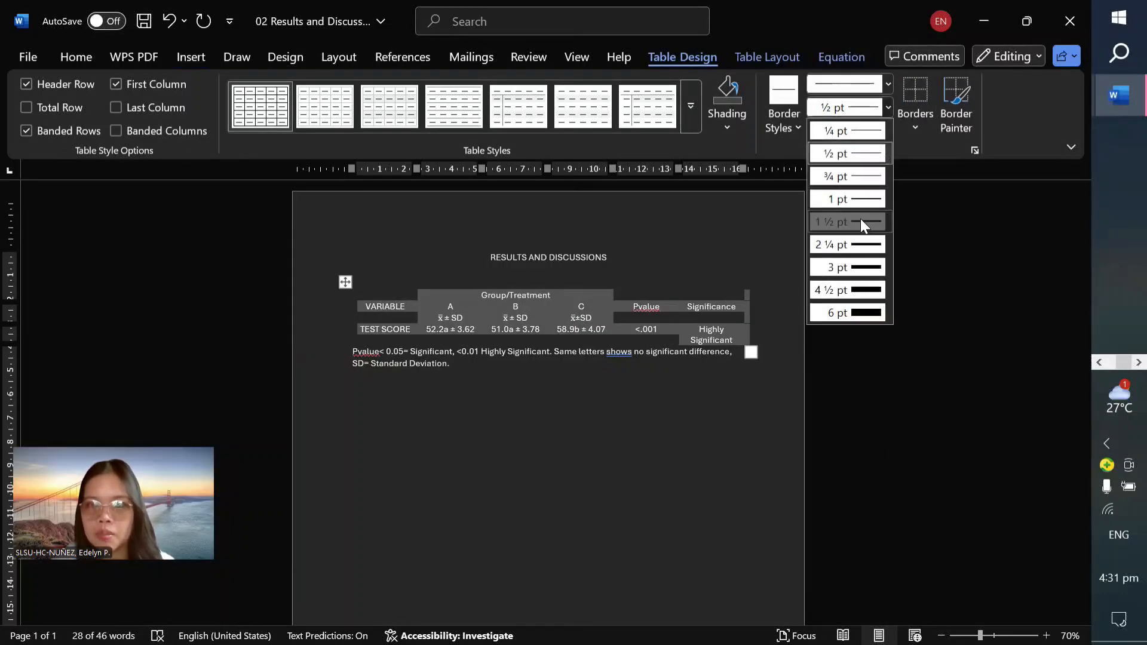
{"action": "left_click", "coordinate": [860, 218]}
{"action": "left_click", "coordinate": [920, 116]}
{"action": "left_click", "coordinate": [916, 128]}
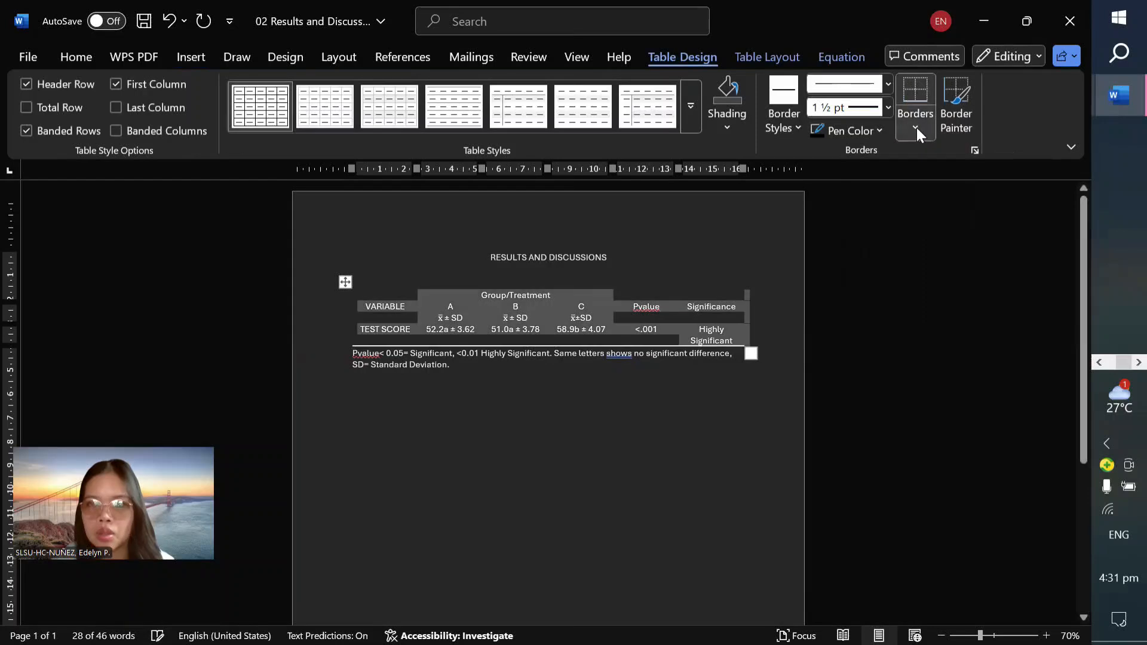
{"action": "left_click", "coordinate": [916, 127]}
{"action": "left_click", "coordinate": [955, 155]}
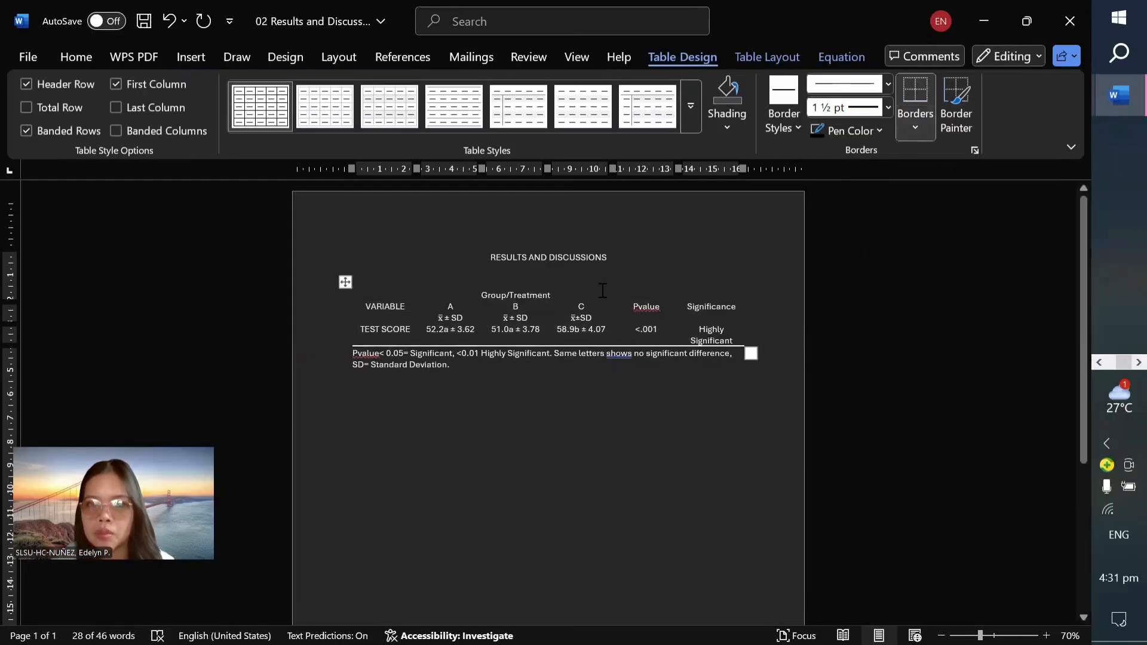
Add a 1 pt top border to the TEST SCORE row, separating it from the table's header rows.
{"action": "left_click", "coordinate": [446, 318]}
{"action": "left_click_drag", "start_coordinate": [446, 319], "coordinate": [590, 320]}
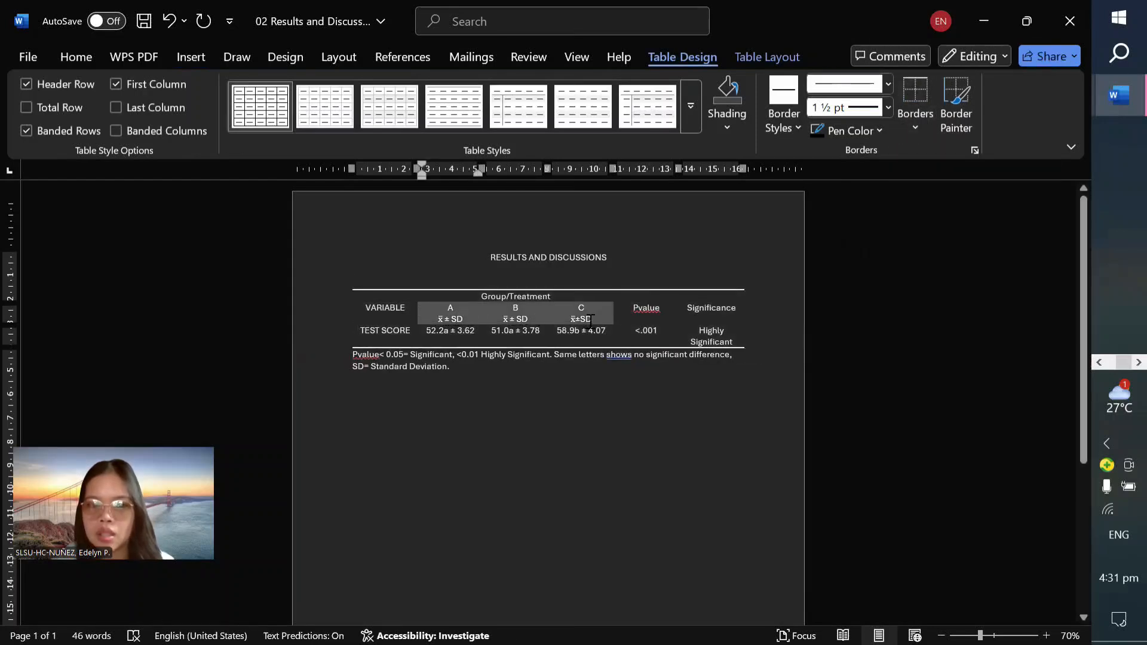
{"action": "left_click", "coordinate": [448, 318]}
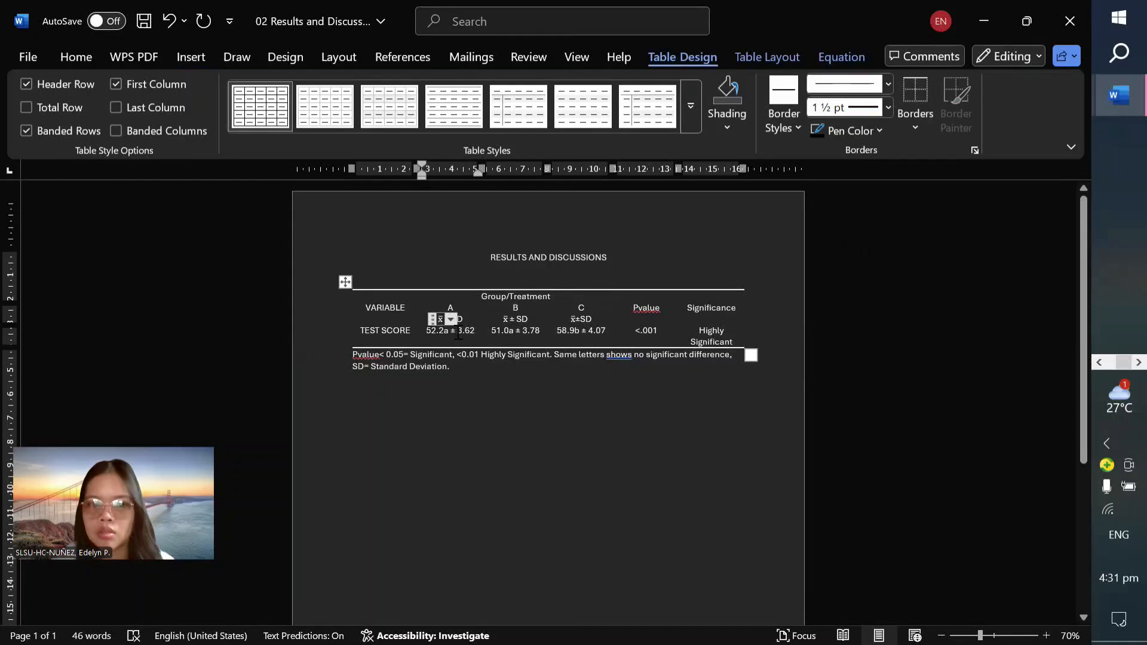
{"action": "left_click", "coordinate": [447, 331]}
{"action": "left_click_drag", "start_coordinate": [447, 333], "coordinate": [598, 331]}
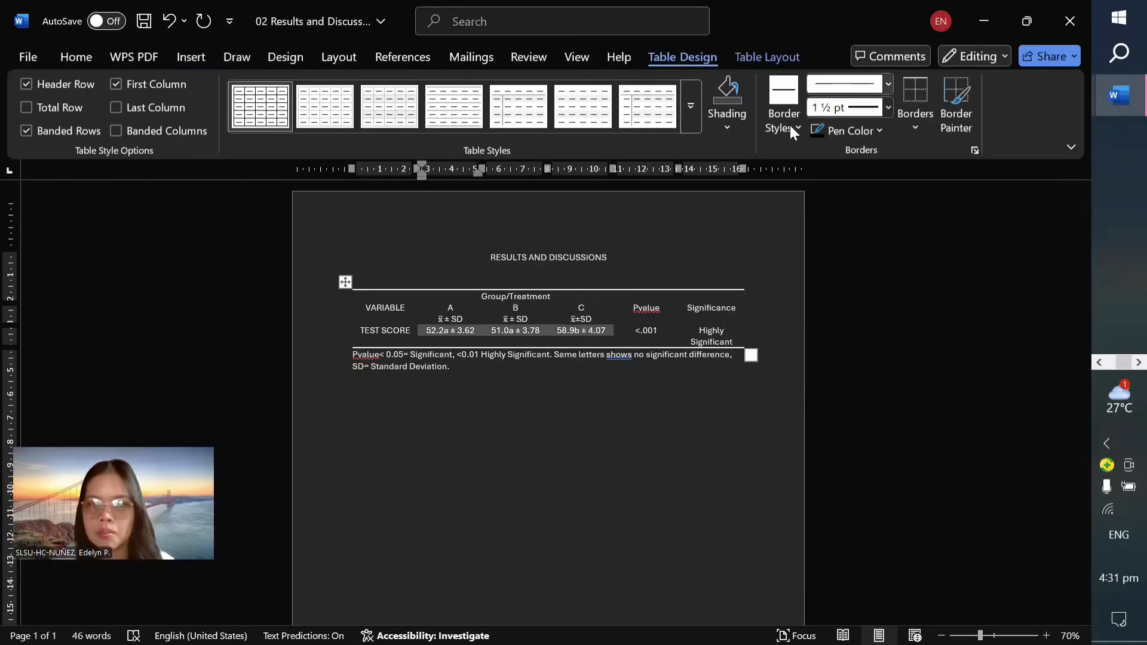
{"action": "left_click_drag", "start_coordinate": [405, 332], "coordinate": [728, 338]}
{"action": "left_click", "coordinate": [888, 107]}
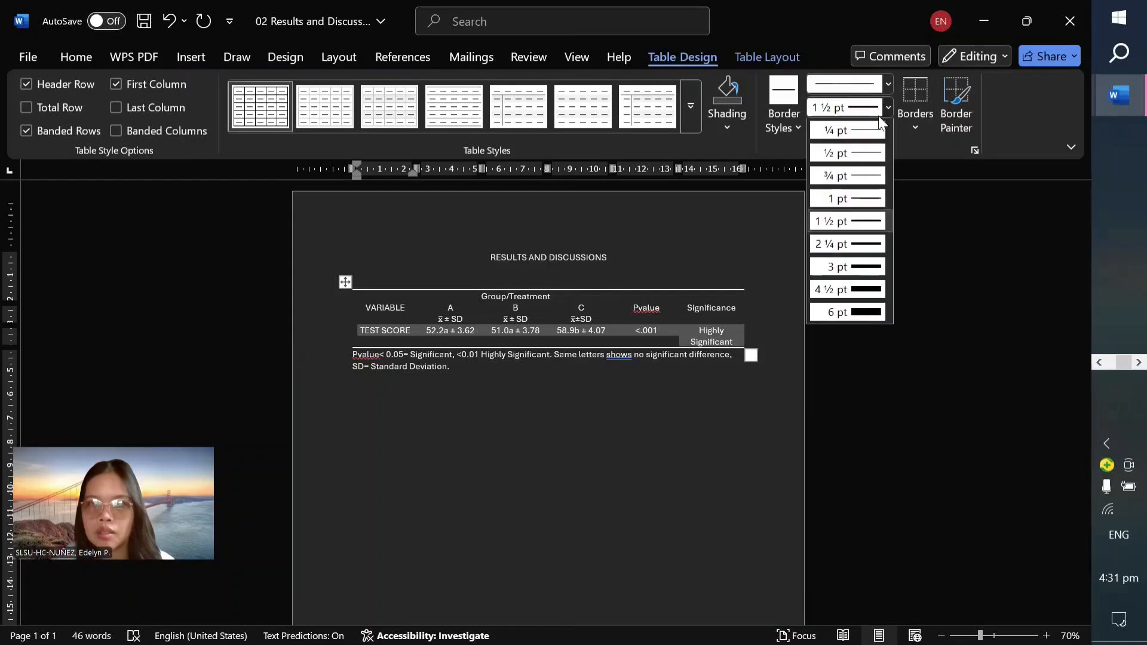
{"action": "left_click", "coordinate": [864, 202]}
{"action": "left_click", "coordinate": [915, 102]}
{"action": "left_click", "coordinate": [722, 456]}
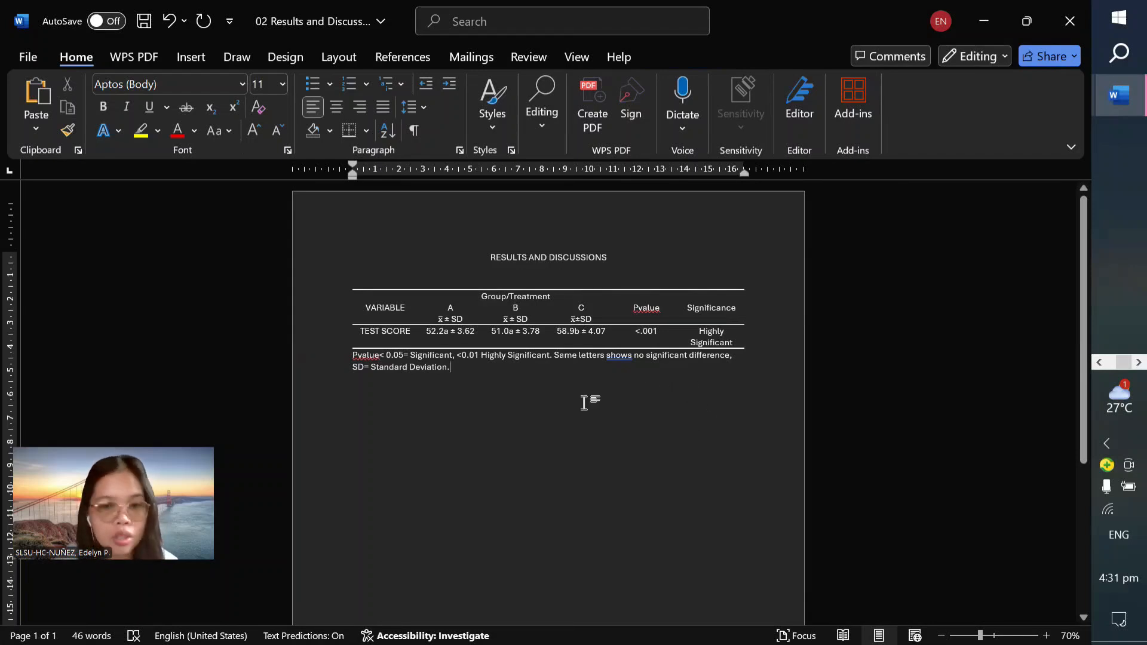
{"action": "left_click_drag", "start_coordinate": [197, 472], "coordinate": [259, 241]}
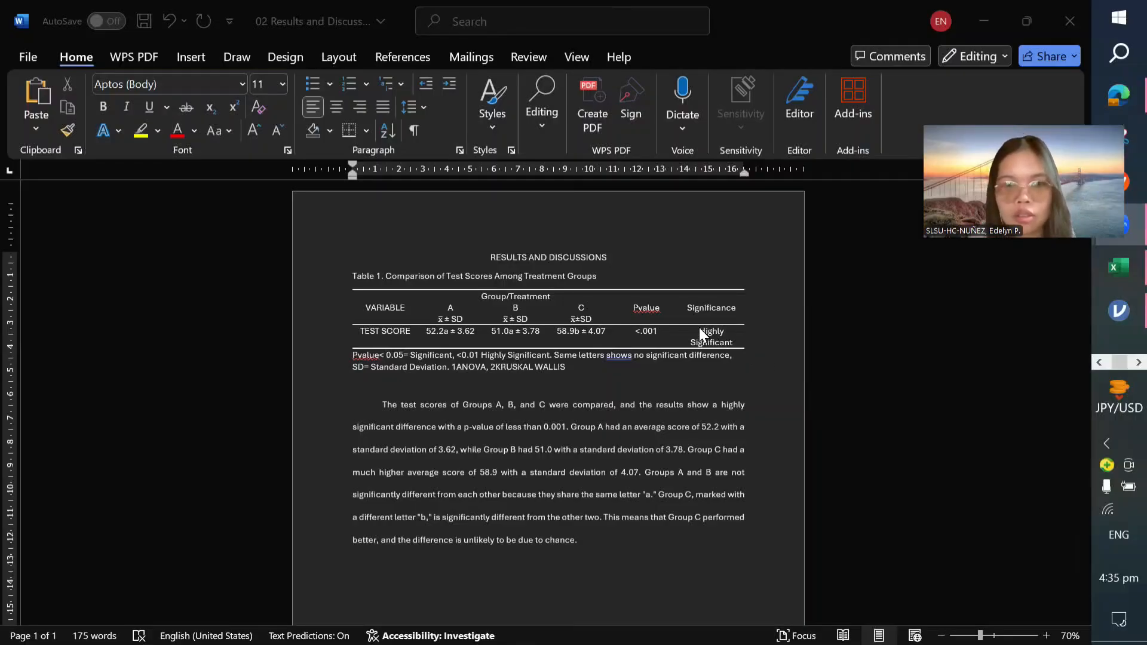
Format the 1 before ANOVA and the 2 before KRUSKAL WALLIS in the table note as superscript.
{"action": "scroll", "coordinate": [698, 326], "scroll_direction": "up", "scroll_amount": 7, "text": "ctrl"}
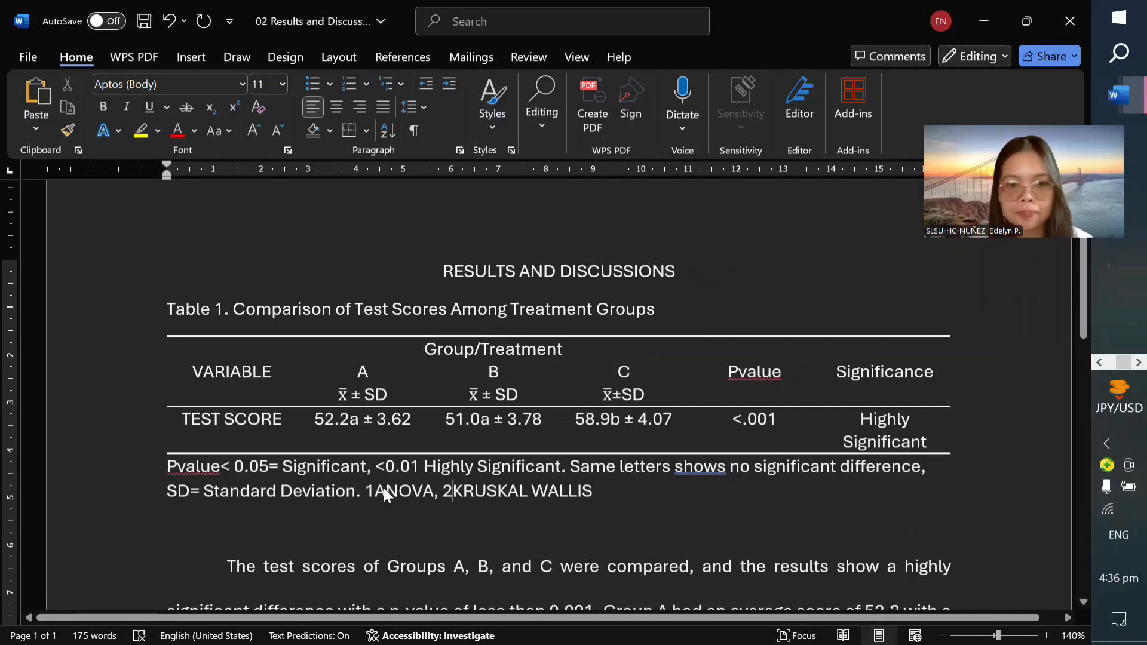
{"action": "left_click", "coordinate": [371, 490]}
{"action": "left_click_drag", "start_coordinate": [374, 491], "coordinate": [368, 491]}
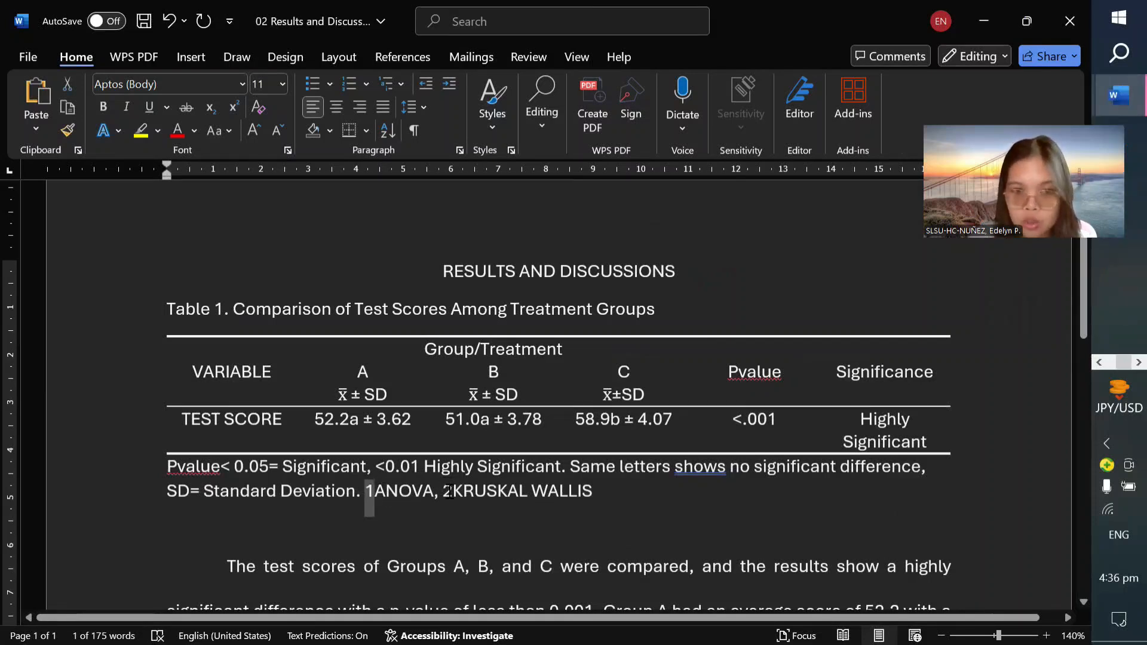
{"action": "left_click_drag", "start_coordinate": [452, 492], "coordinate": [443, 492], "text": "ctrl"}
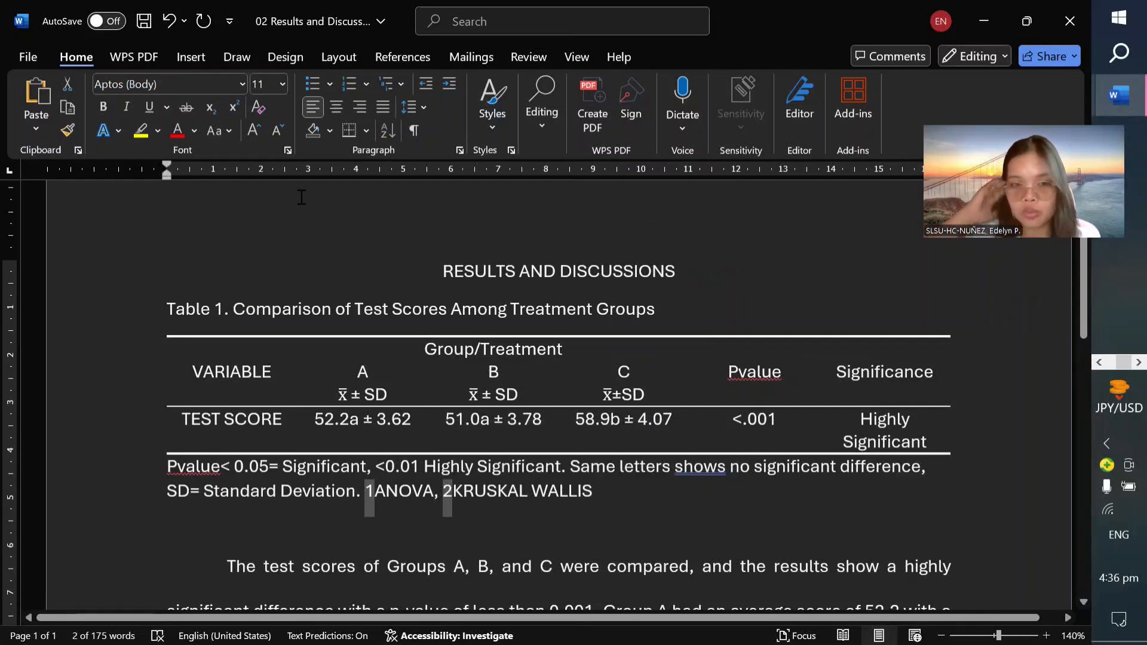
{"action": "left_click", "coordinate": [234, 107]}
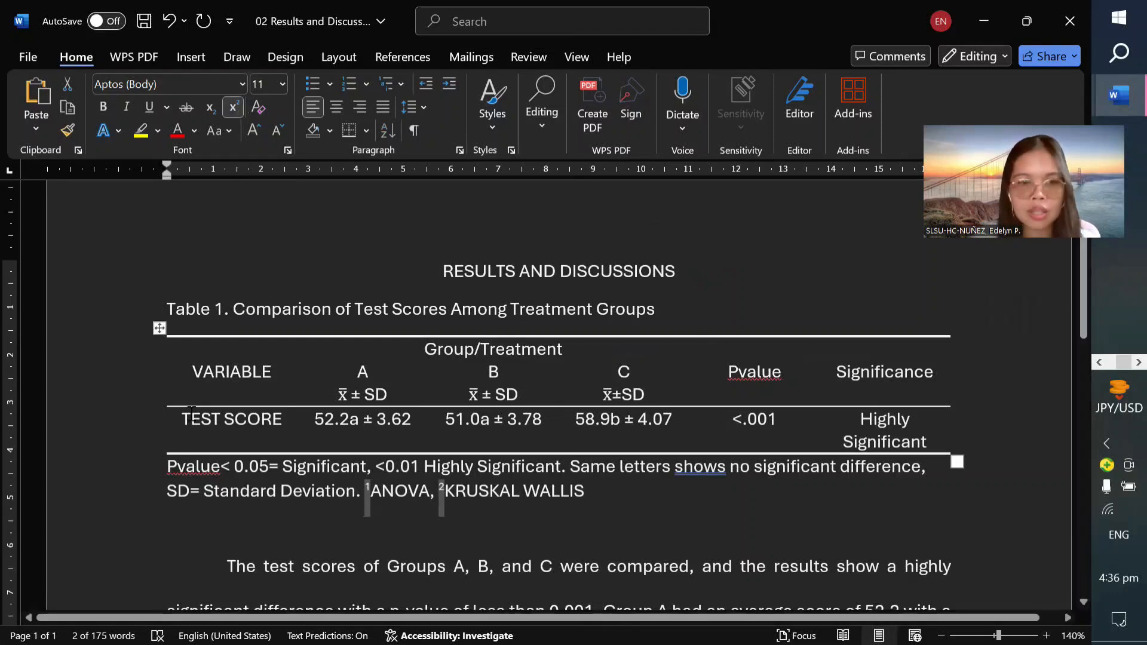
Insert a superscript 1 in front of TEST SCORE in the results table.
{"action": "left_click", "coordinate": [186, 419]}
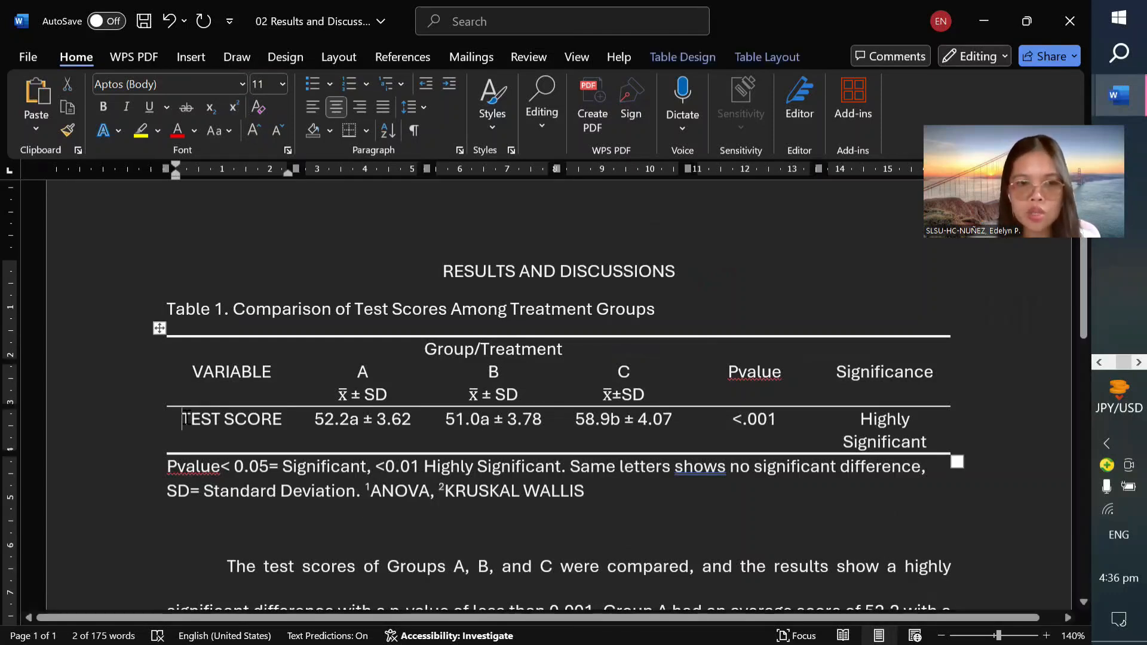
{"action": "left_click", "coordinate": [234, 107]}
{"action": "type", "text": "1"}
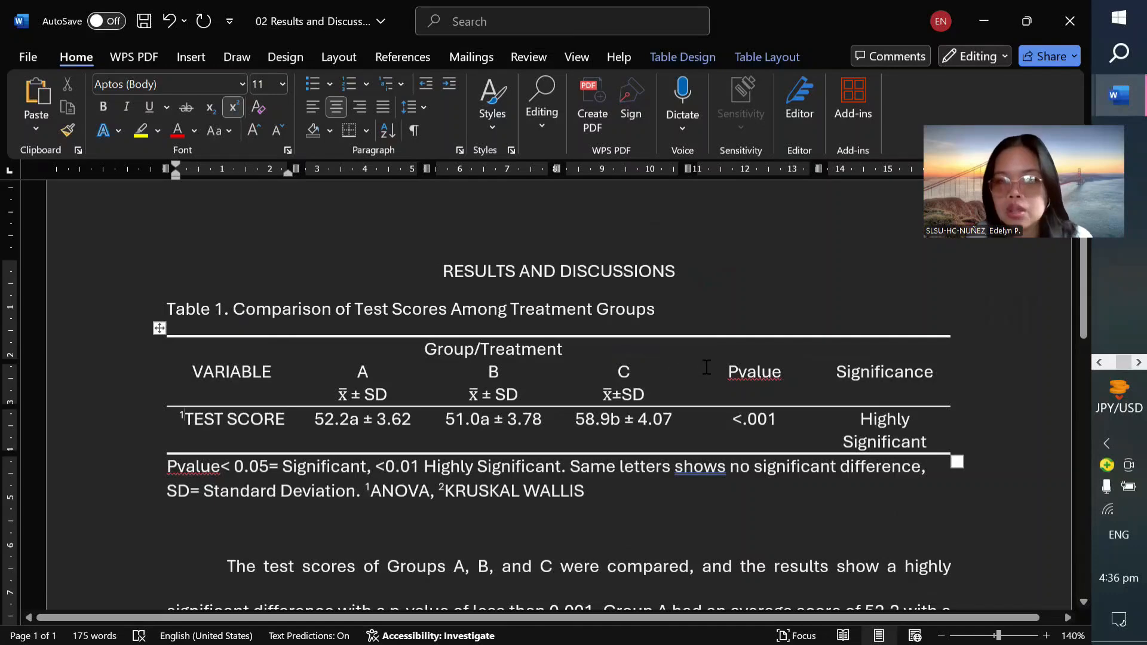
Review the finished Table 1 and its note against the interpretation paragraph on the test scores of Groups A, B and C.
{"action": "scroll", "coordinate": [707, 369], "scroll_direction": "down", "scroll_amount": 3}
{"action": "scroll", "coordinate": [707, 369], "scroll_direction": "up", "scroll_amount": 3}
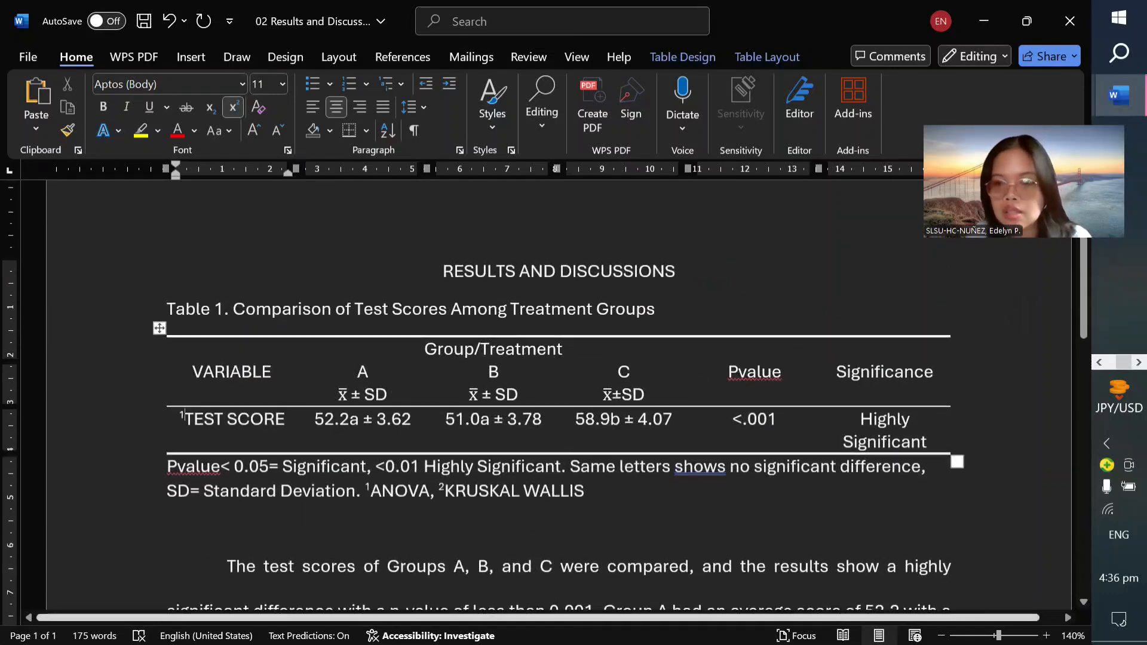
{"action": "scroll", "coordinate": [824, 399], "scroll_direction": "down", "scroll_amount": 3, "text": "ctrl"}
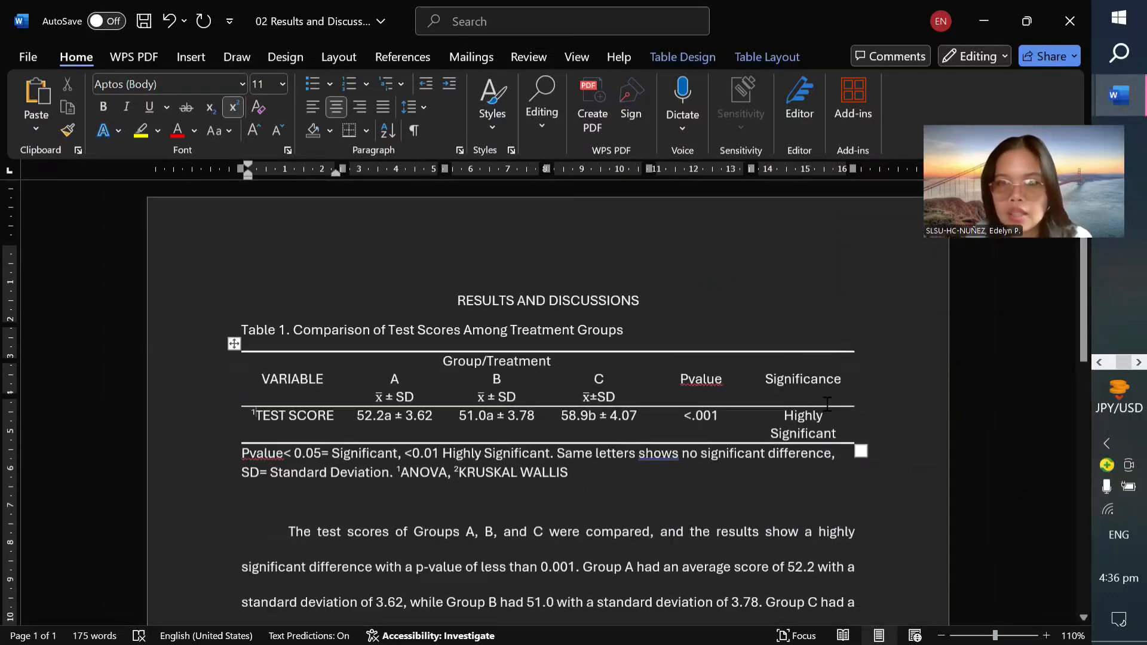
{"action": "scroll", "coordinate": [825, 400], "scroll_direction": "down", "scroll_amount": 3}
{"action": "scroll", "coordinate": [824, 397], "scroll_direction": "up", "scroll_amount": 2}
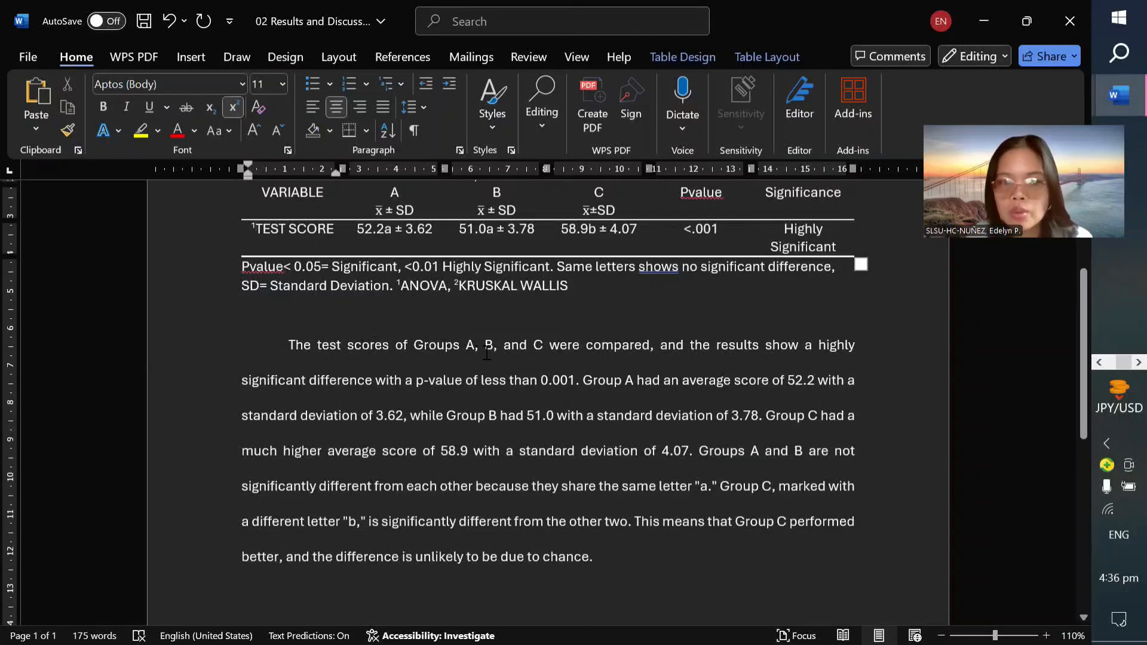
{"action": "scroll", "coordinate": [488, 344], "scroll_direction": "up", "scroll_amount": 1}
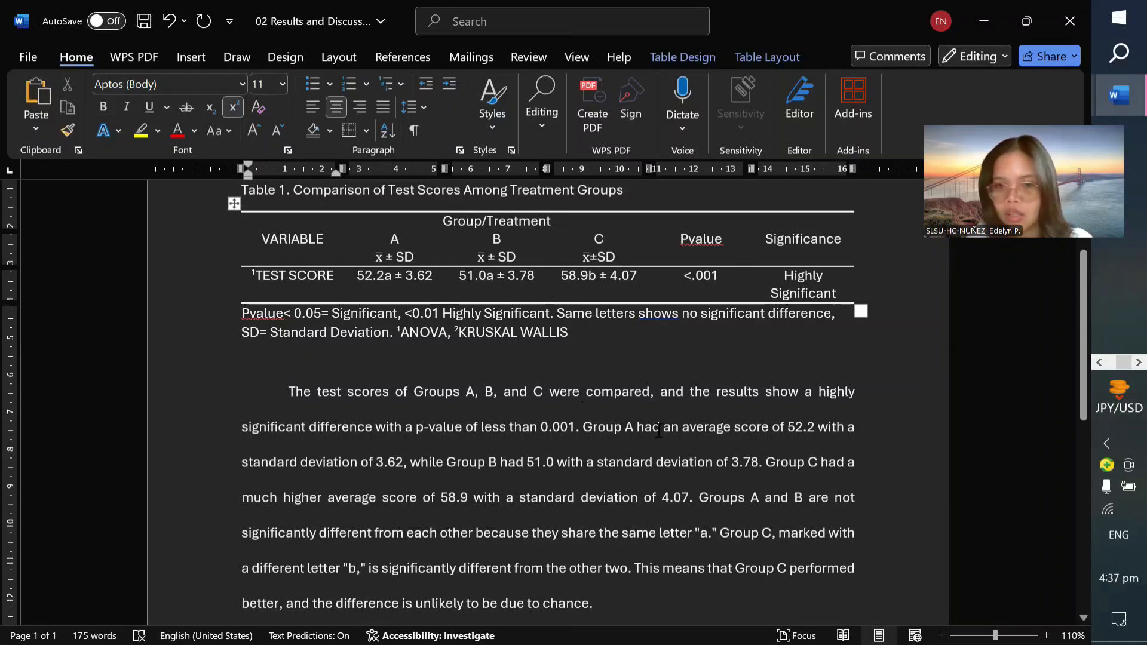
{"action": "scroll", "coordinate": [427, 527], "scroll_direction": "down", "scroll_amount": 1}
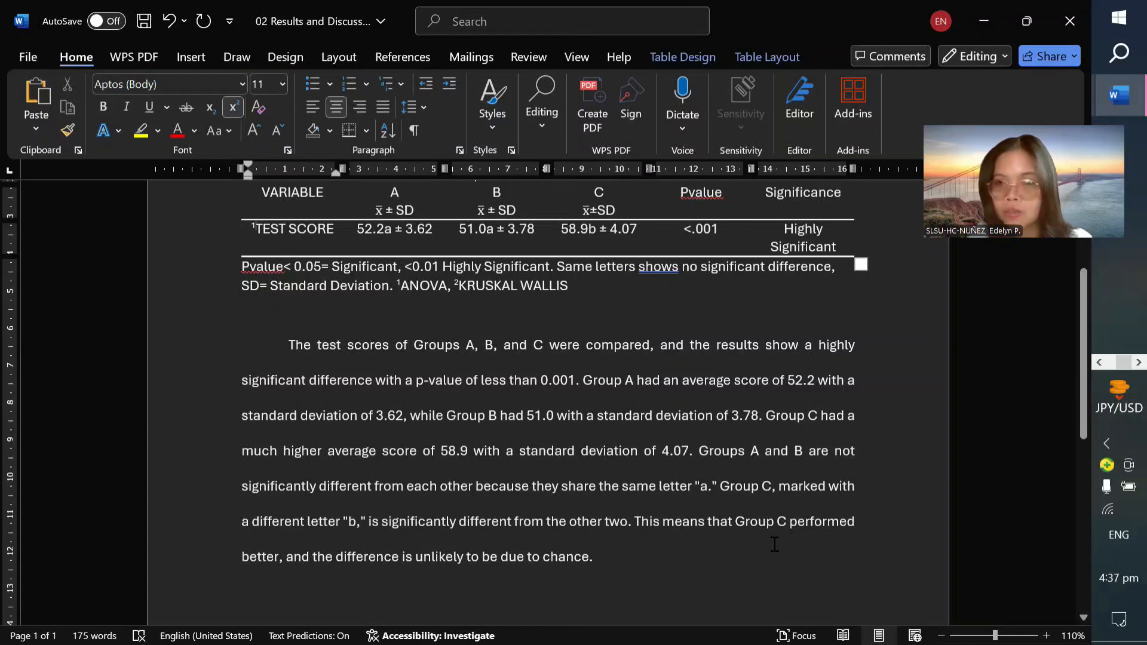
{"action": "scroll", "coordinate": [541, 519], "scroll_direction": "down", "scroll_amount": 1}
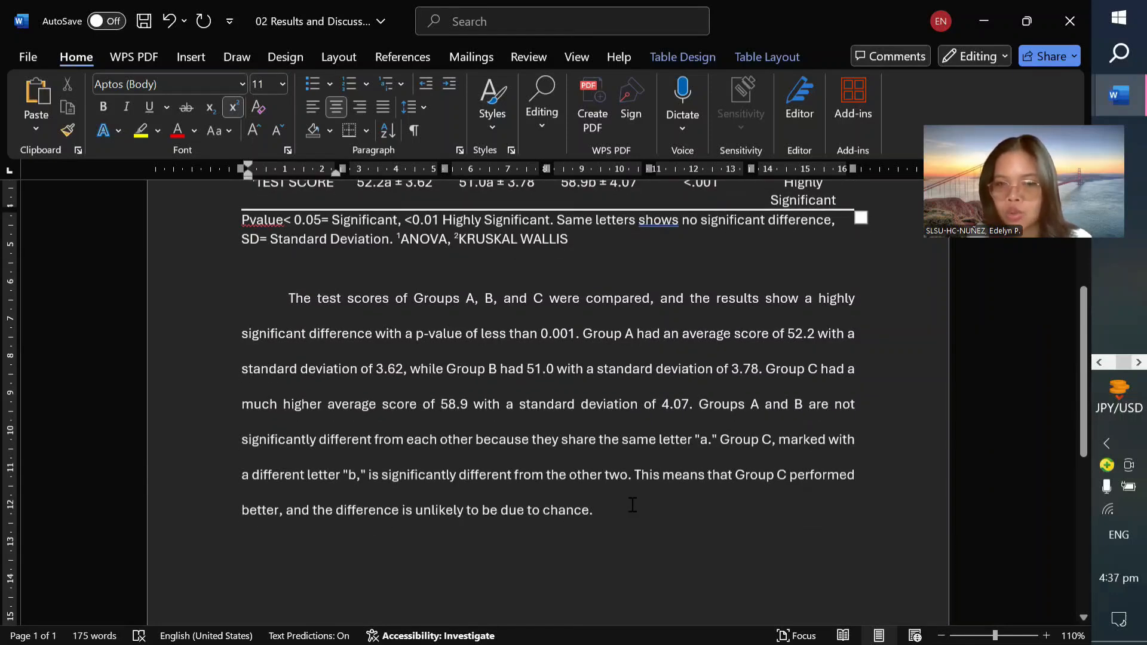
{"action": "scroll", "coordinate": [633, 504], "scroll_direction": "up", "scroll_amount": 2}
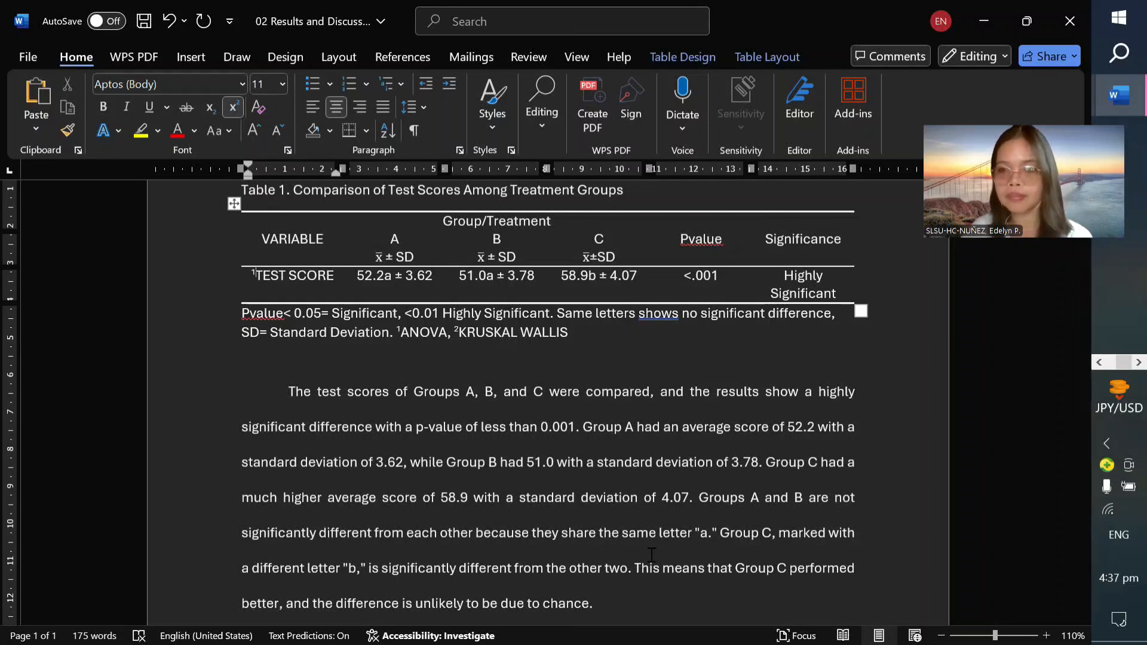
{"action": "key", "text": "alt+Tab"}
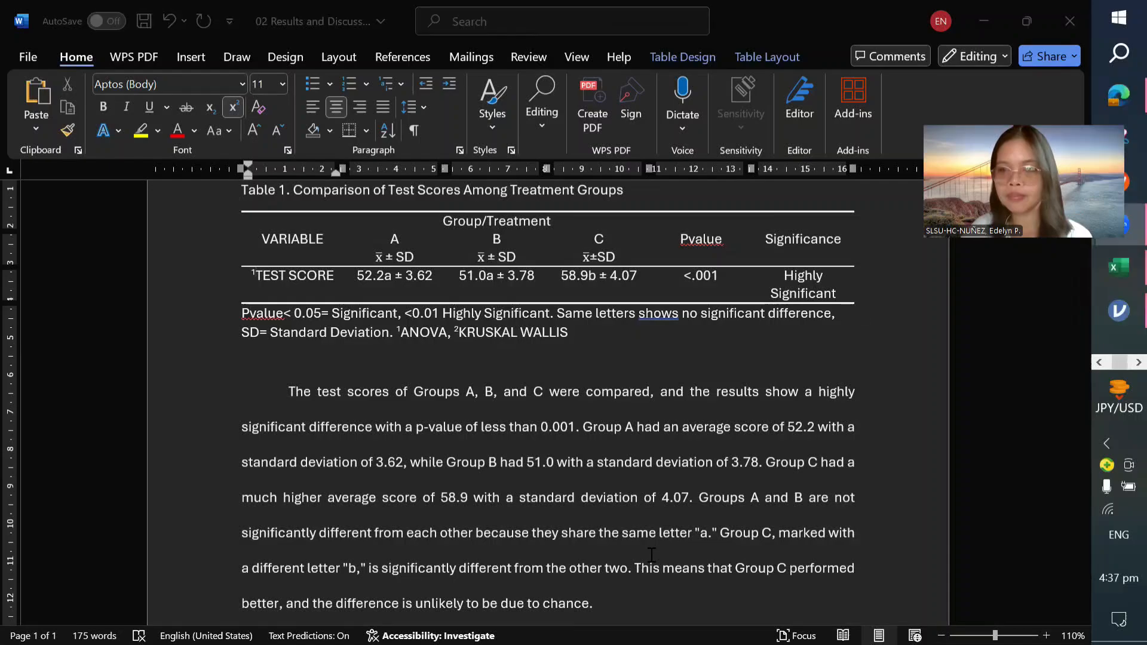